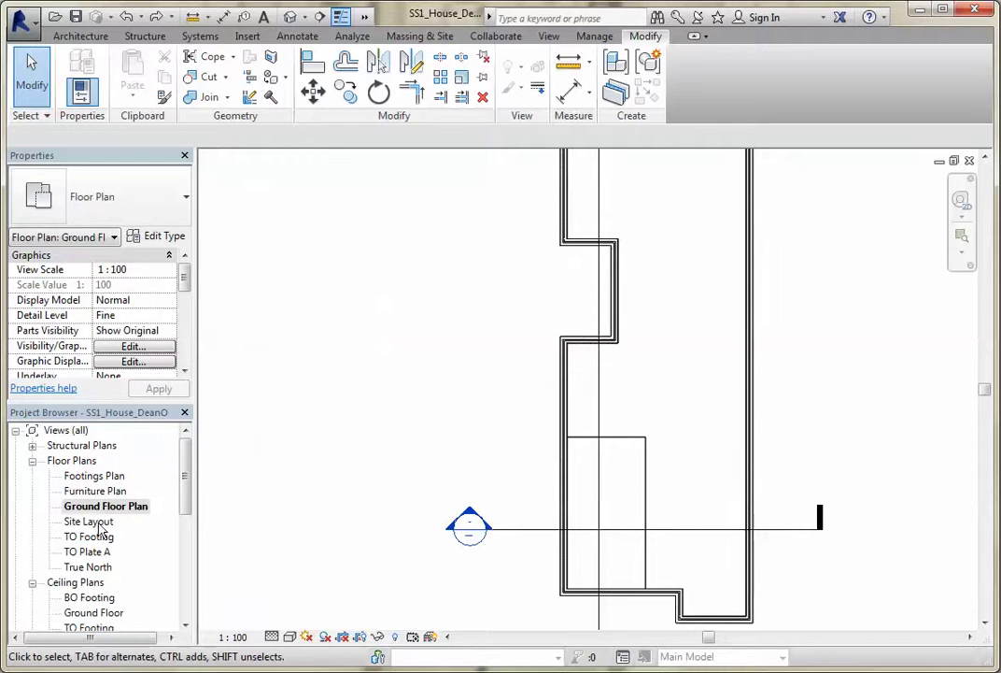
Set up a Stud timber - 90 wall in the Ground Floor Plan with location line Finish Face: Exterior and top constraint TO Plate A.
{"action": "left_click", "coordinate": [103, 505]}
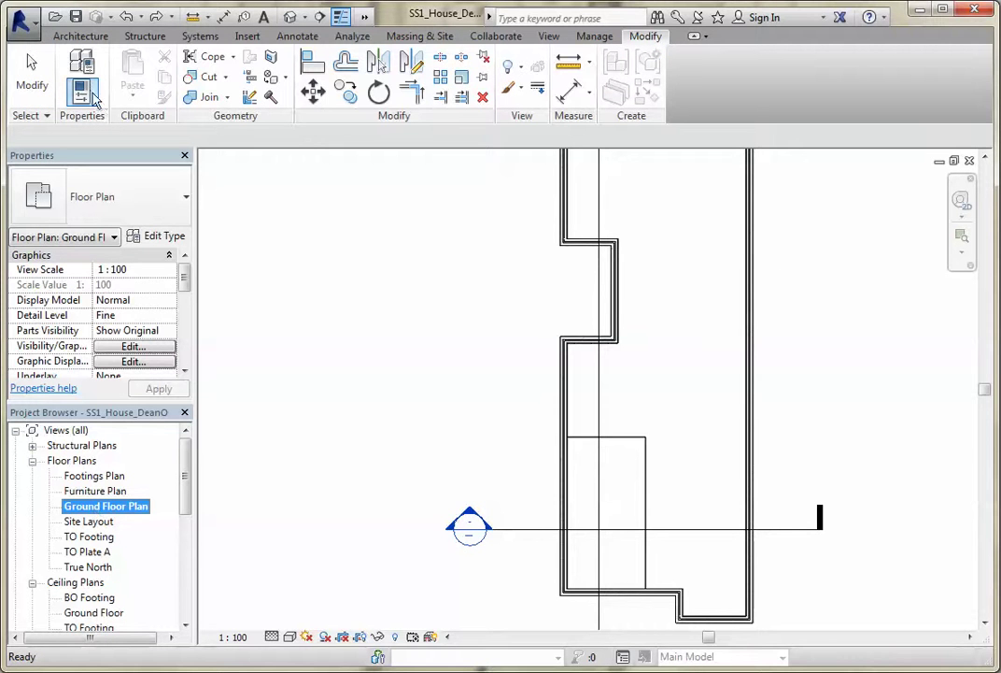
{"action": "left_click", "coordinate": [81, 35]}
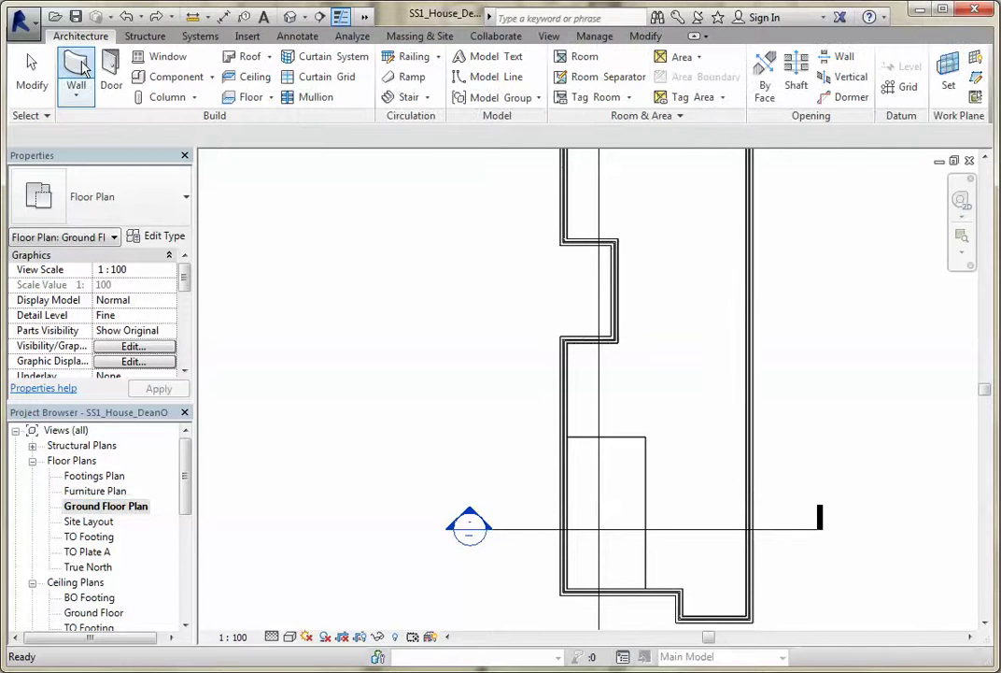
{"action": "left_click", "coordinate": [80, 70]}
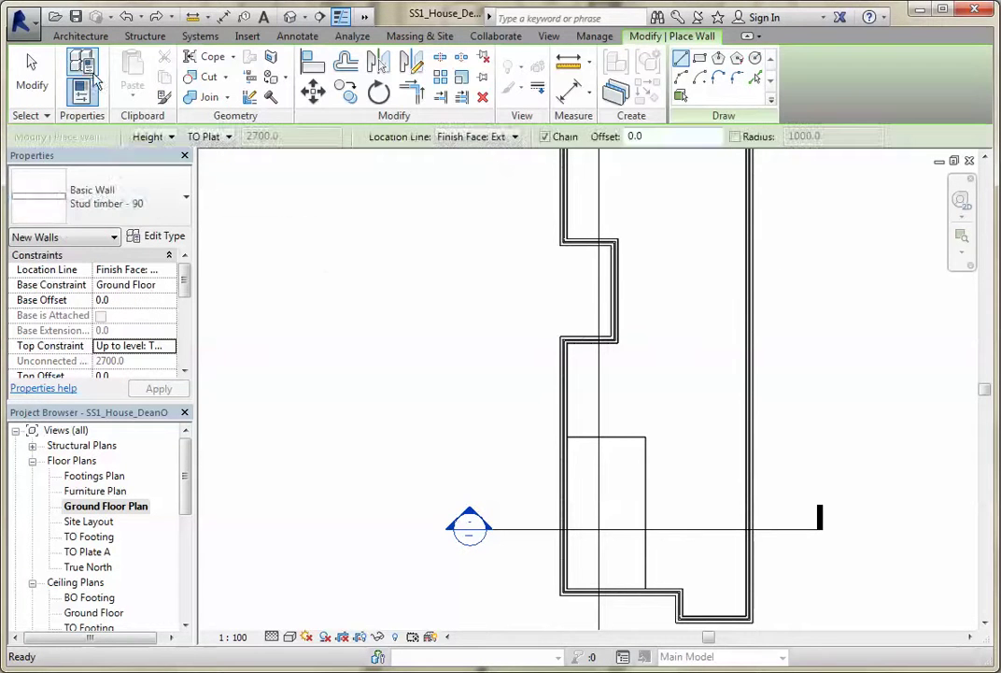
{"action": "left_click", "coordinate": [171, 209]}
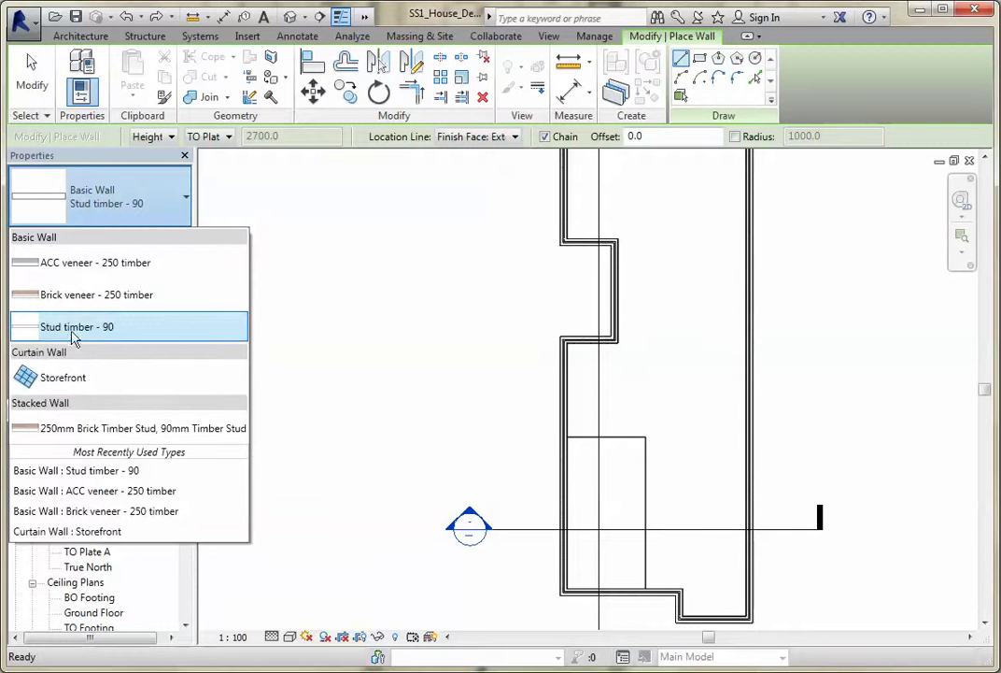
{"action": "left_click", "coordinate": [97, 329]}
{"action": "scroll", "coordinate": [707, 518], "scroll_direction": "up", "scroll_amount": 3}
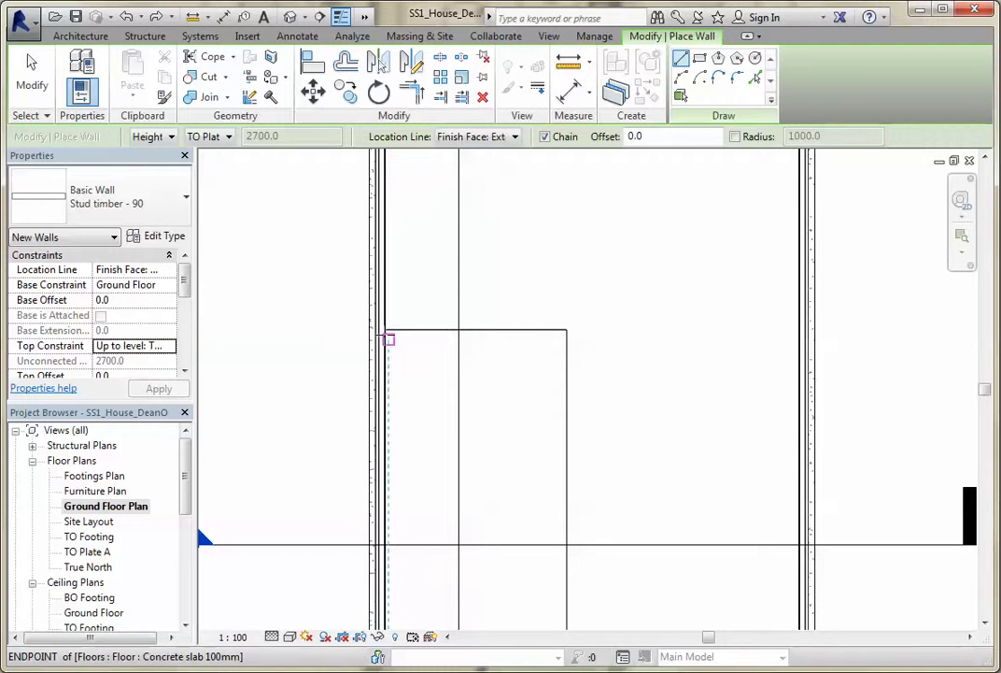
{"action": "left_click", "coordinate": [515, 137]}
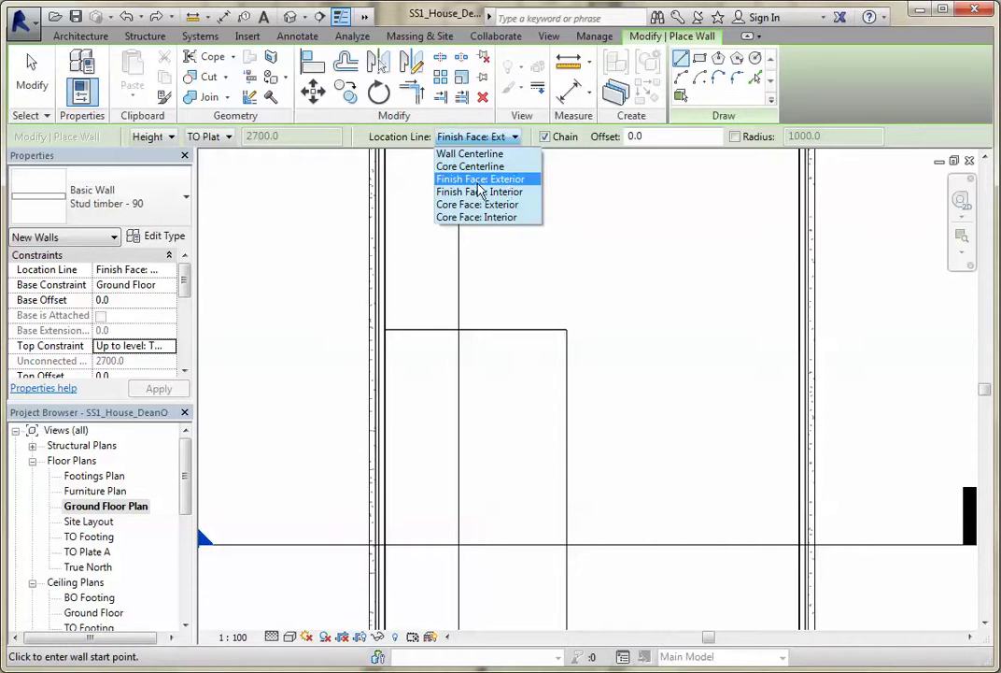
{"action": "left_click", "coordinate": [481, 181]}
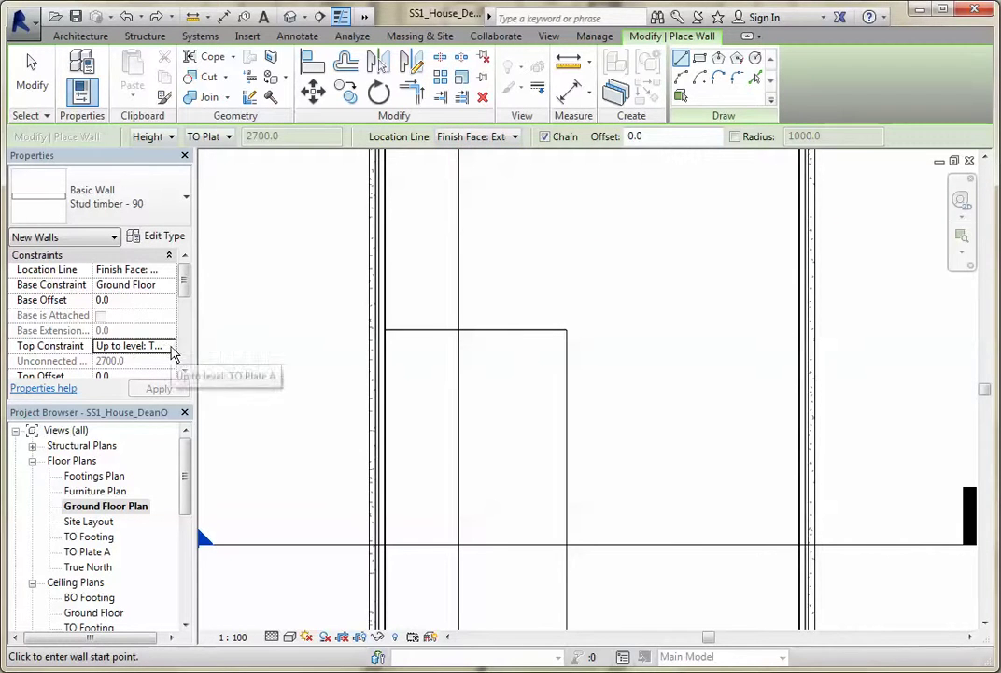
{"action": "left_click", "coordinate": [171, 347]}
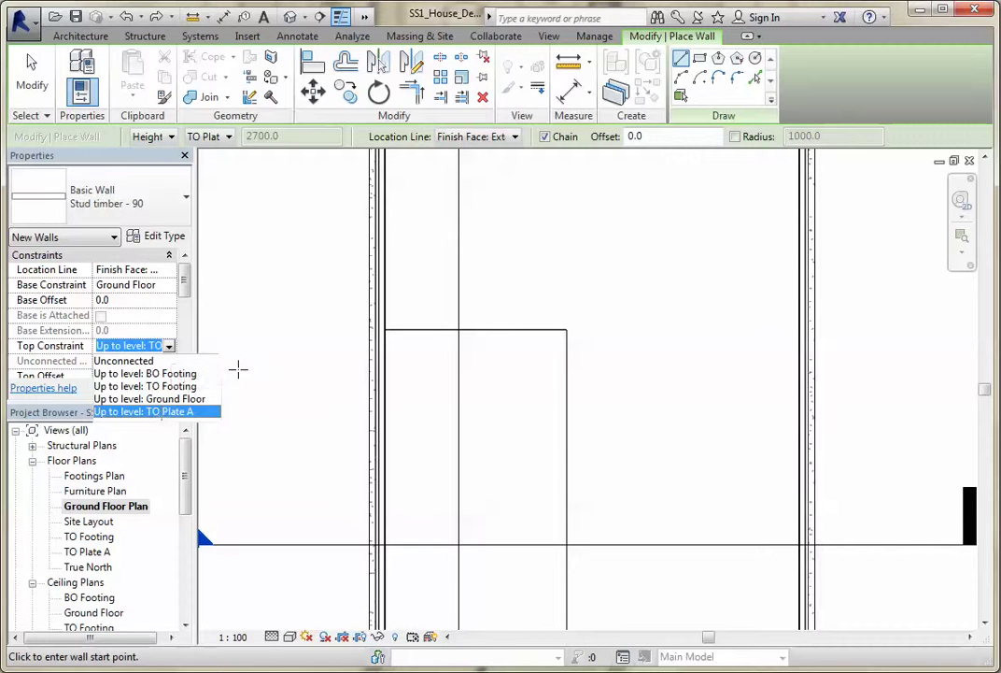
{"action": "left_click", "coordinate": [341, 344]}
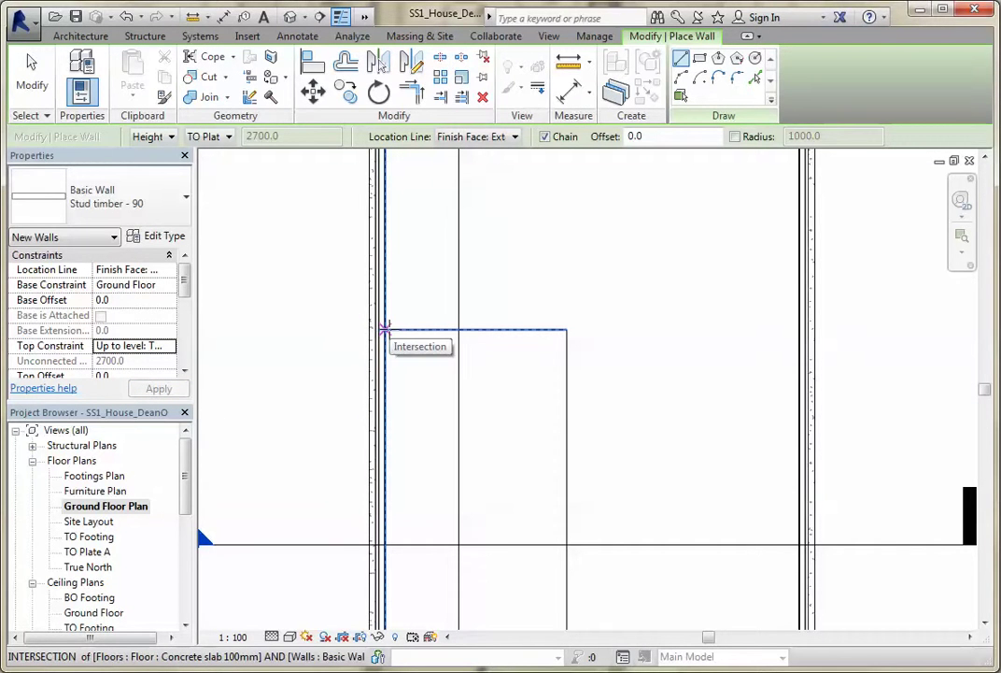
Draw two chained stud walls along the rectangular slab's edges, 2850 mm across and 5500 mm down to the exterior wall.
{"action": "left_click", "coordinate": [384, 328]}
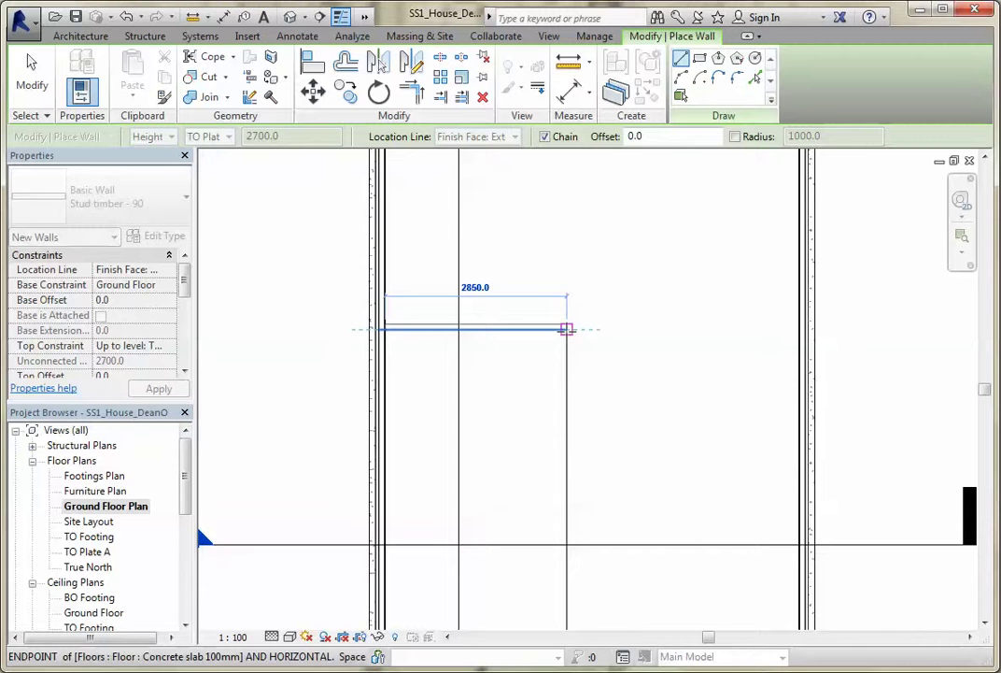
{"action": "left_click", "coordinate": [566, 329]}
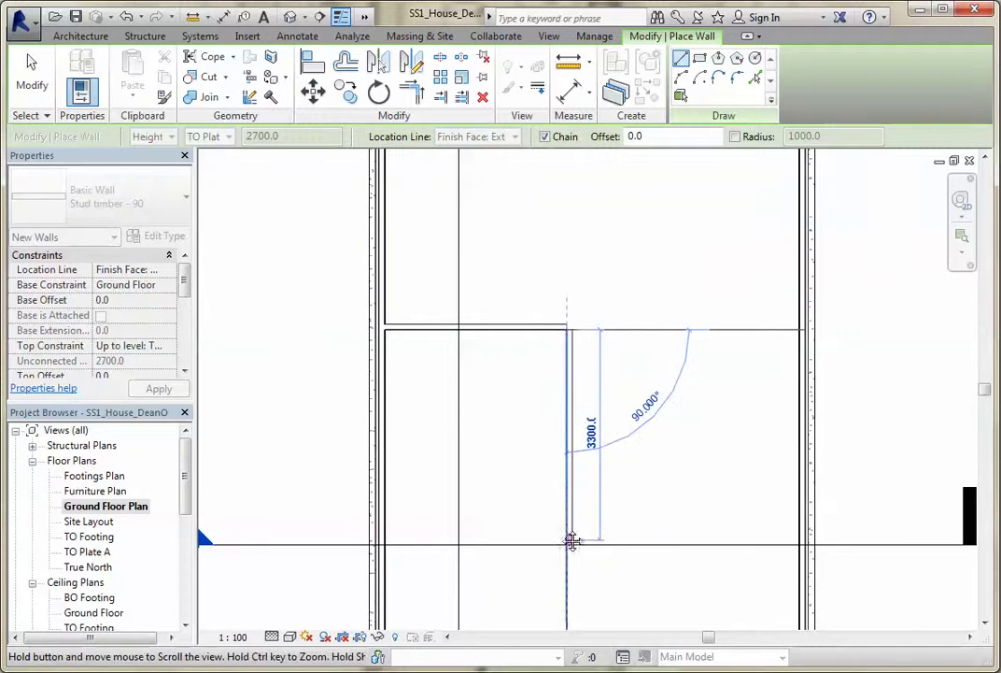
{"action": "middle_click_drag", "start_coordinate": [574, 539], "coordinate": [547, 336]}
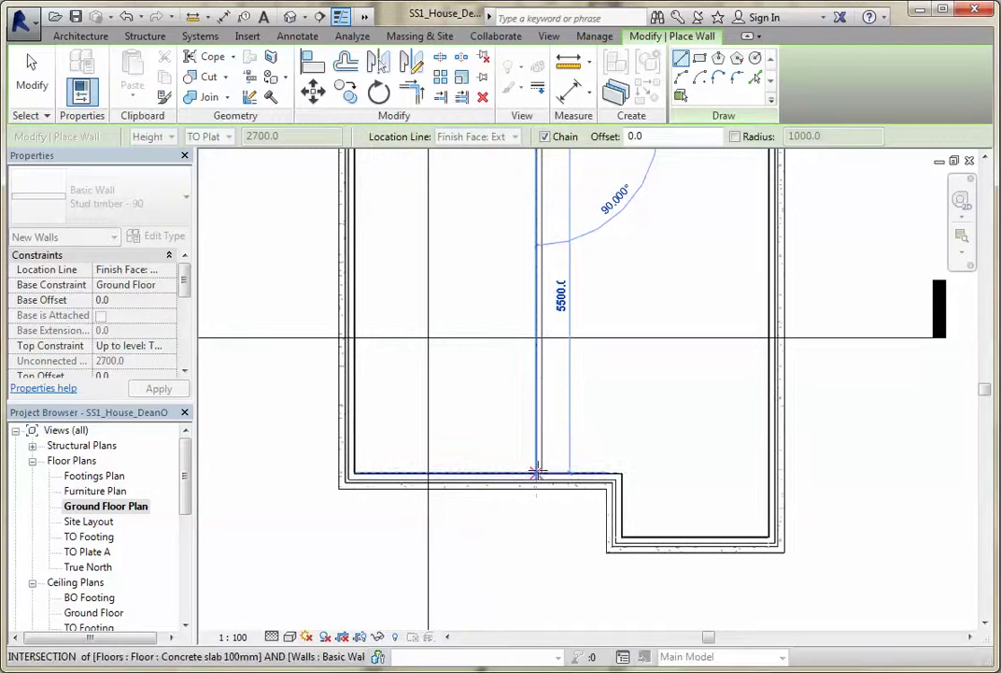
{"action": "left_click", "coordinate": [537, 473]}
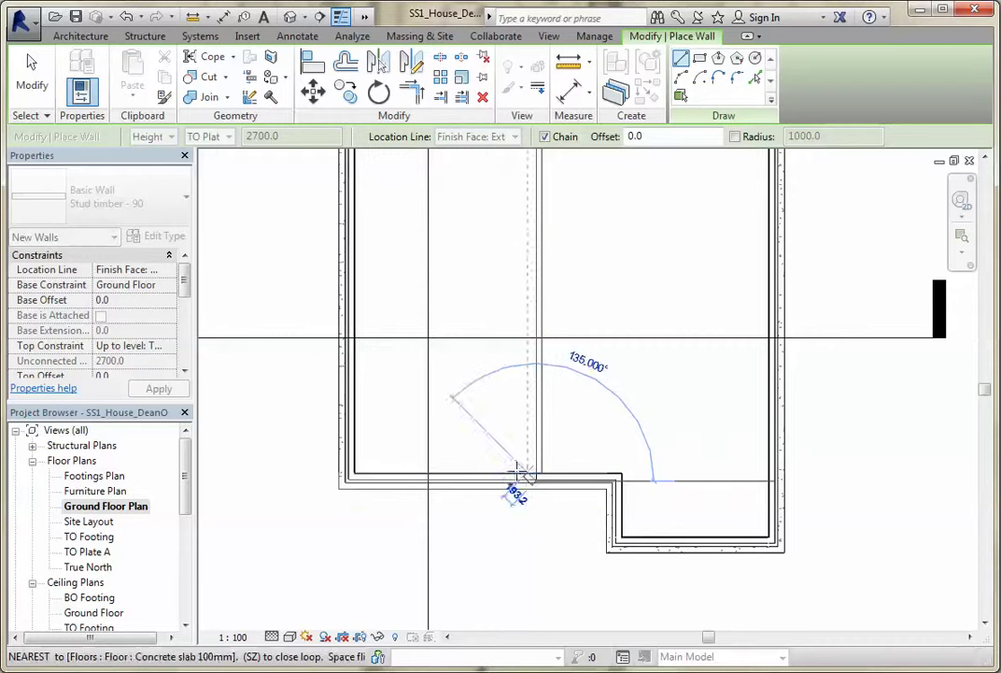
{"action": "key", "text": "Escape"}
{"action": "key", "text": "Escape"}
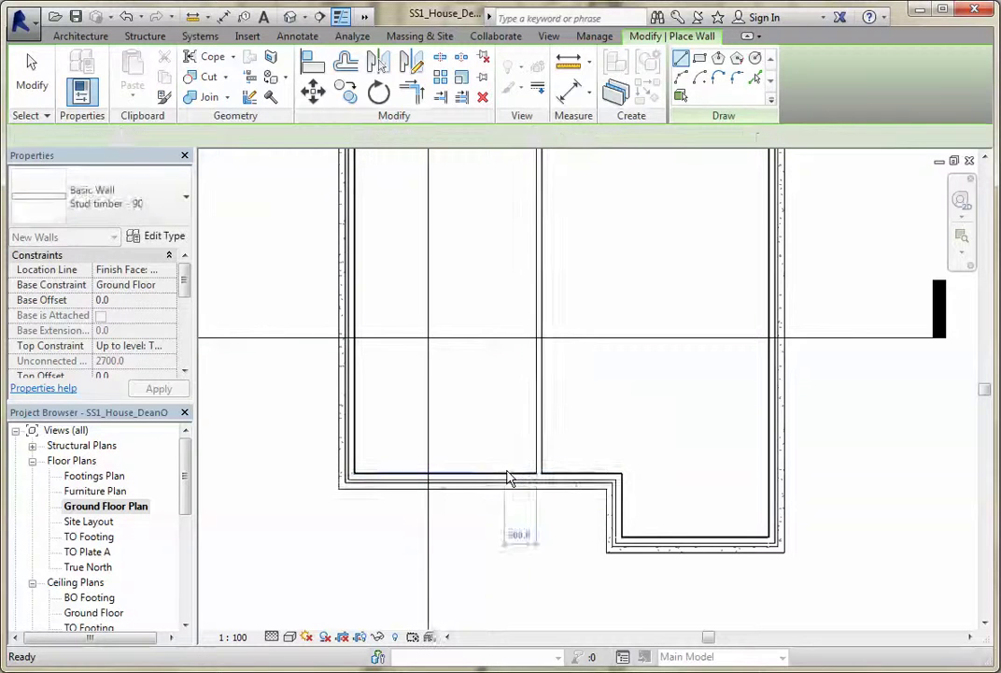
Inspect the new stud walls in the default 3D view and return to the Ground Floor Plan.
{"action": "scroll", "coordinate": [509, 478], "scroll_direction": "down", "scroll_amount": 2}
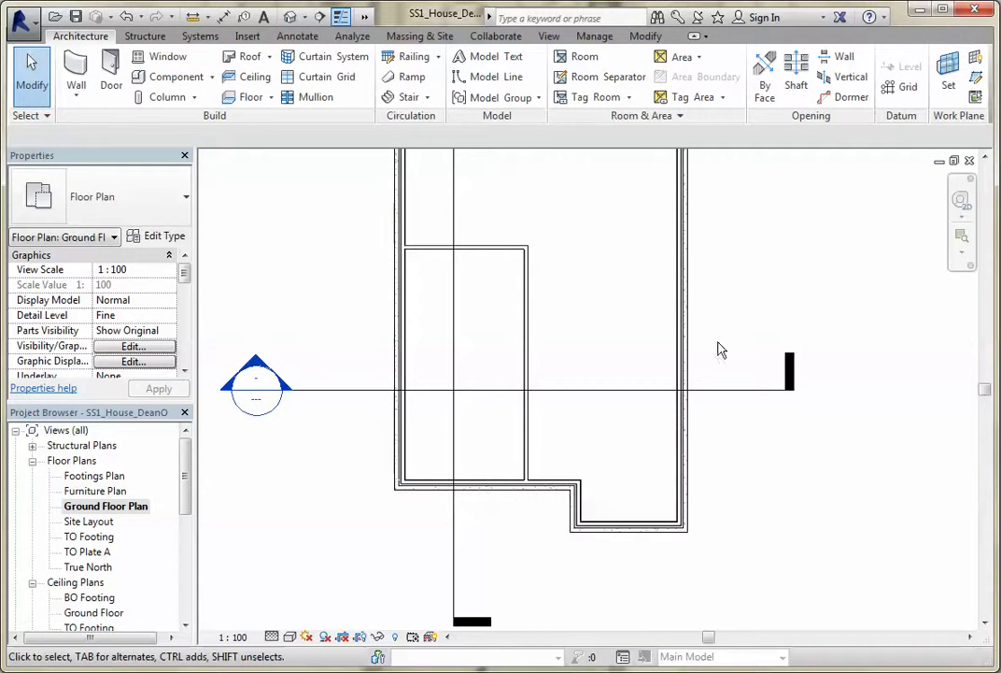
{"action": "left_click", "coordinate": [291, 17]}
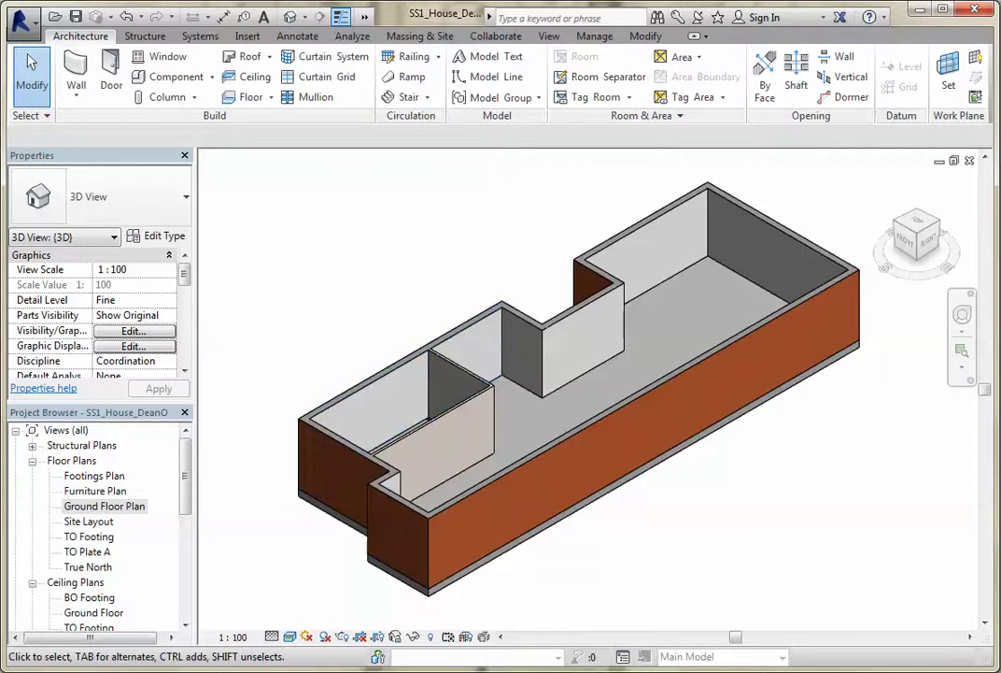
{"action": "double_click", "coordinate": [86, 510]}
{"action": "scroll", "coordinate": [320, 473], "scroll_direction": "down", "scroll_amount": 2}
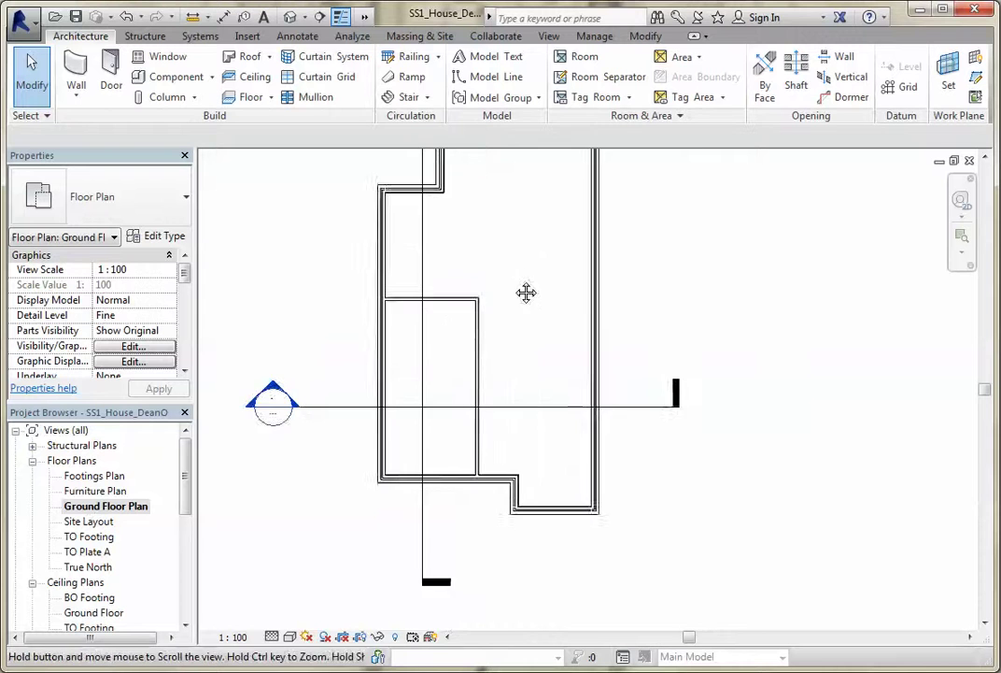
{"action": "middle_click_drag", "start_coordinate": [526, 293], "coordinate": [998, 441]}
{"action": "middle_click_drag", "start_coordinate": [945, 415], "coordinate": [478, 433]}
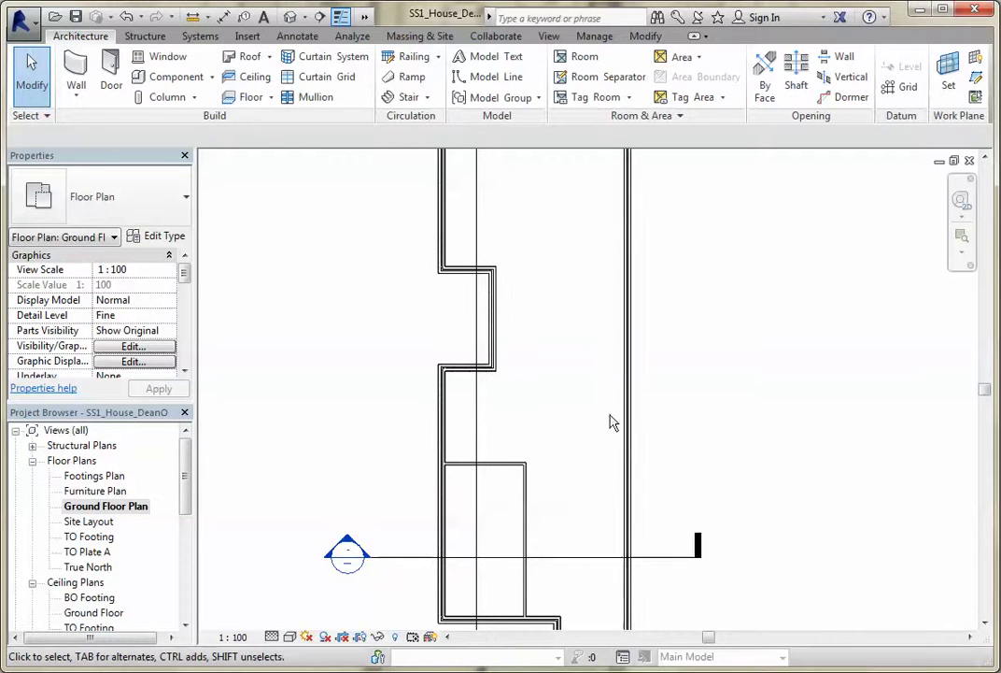
{"action": "left_click", "coordinate": [76, 71]}
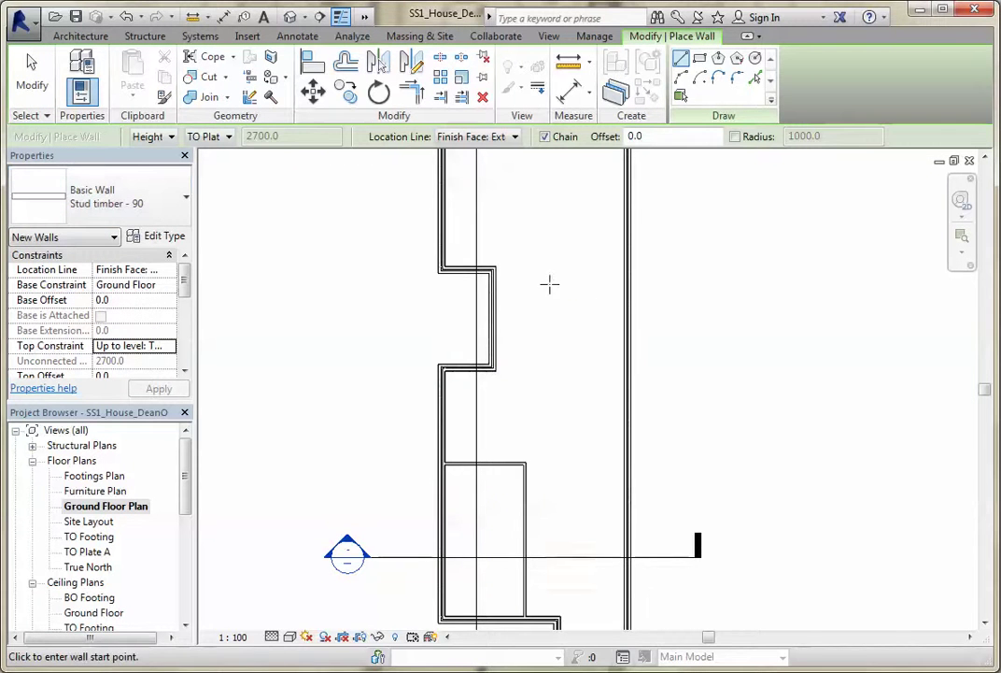
{"action": "scroll", "coordinate": [549, 284], "scroll_direction": "up", "scroll_amount": 1}
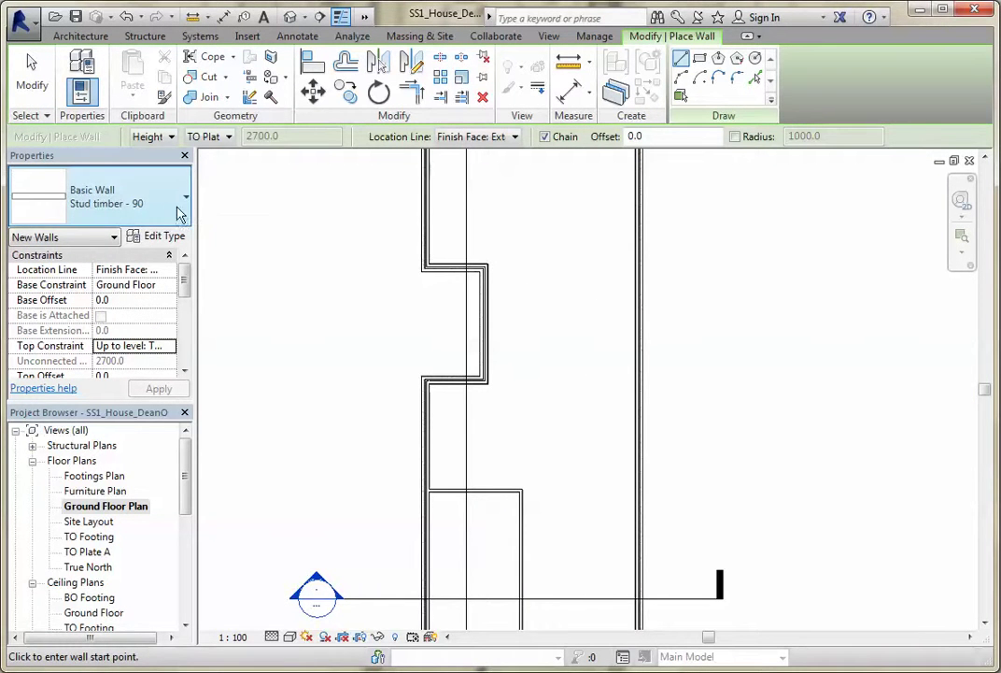
{"action": "key", "text": "Escape"}
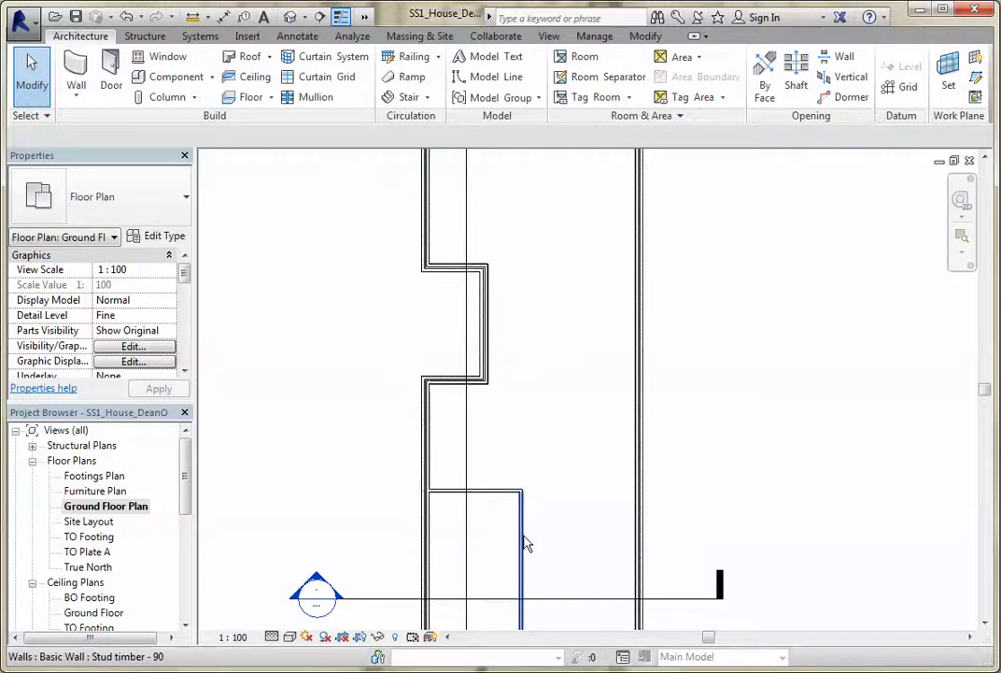
Extend the vertical stud wall's upper end past the recess in the exterior wall, to a length of about 13500 mm.
{"action": "left_click", "coordinate": [524, 515]}
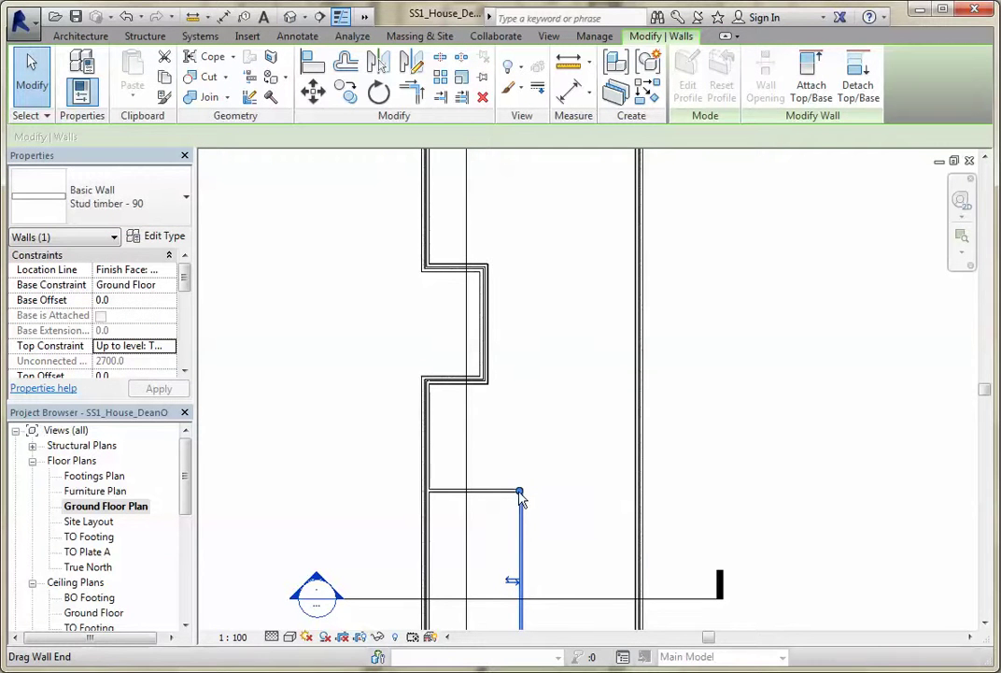
{"action": "left_click_drag", "start_coordinate": [520, 493], "coordinate": [520, 243]}
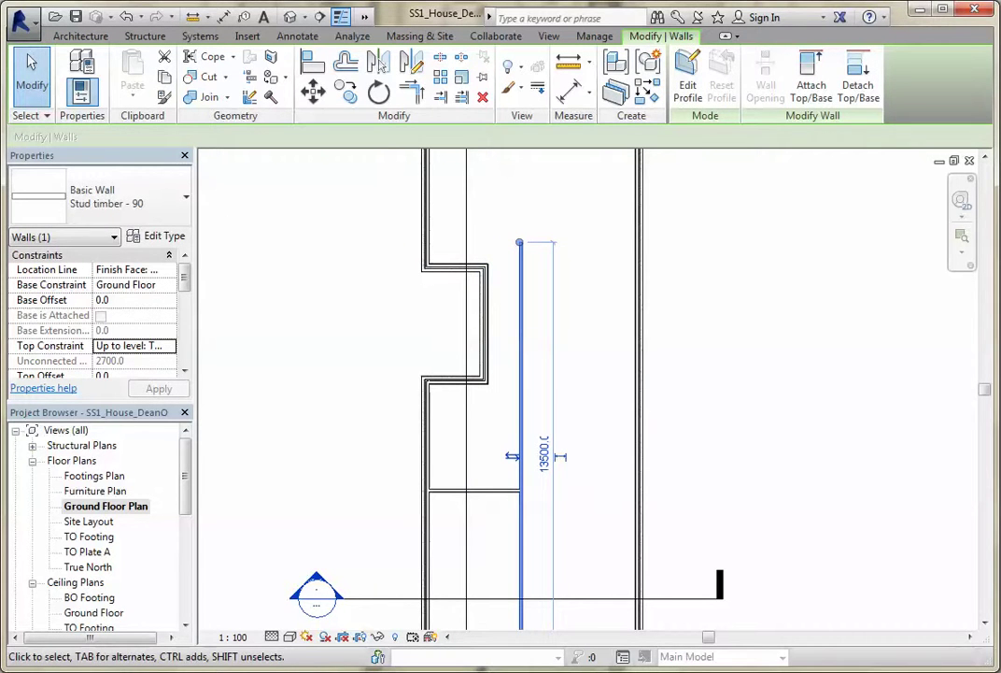
Draw a 4650 mm horizontal stud wall from the recess's upper inner corner to the opposite exterior wall.
{"action": "left_click", "coordinate": [82, 36]}
{"action": "left_click", "coordinate": [78, 73]}
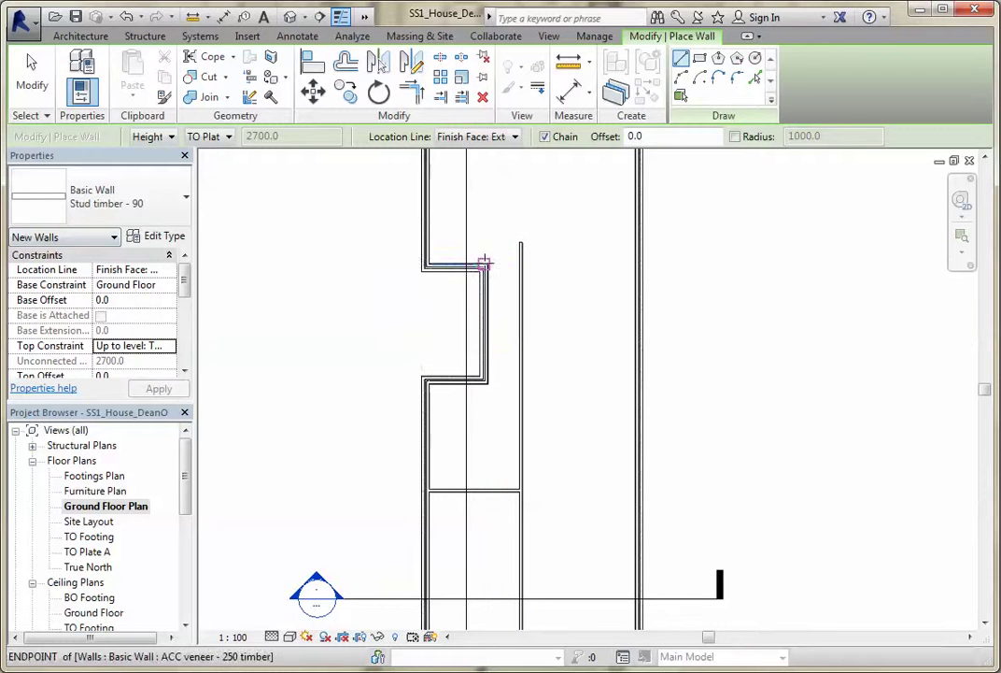
{"action": "left_click", "coordinate": [487, 264]}
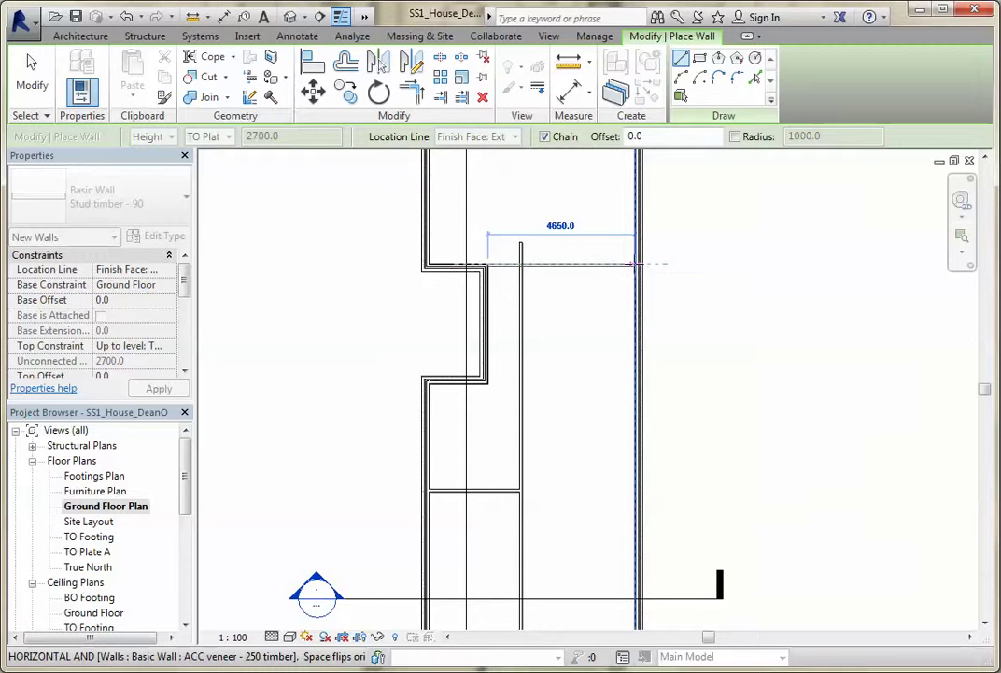
{"action": "scroll", "coordinate": [628, 264], "scroll_direction": "up", "scroll_amount": 3}
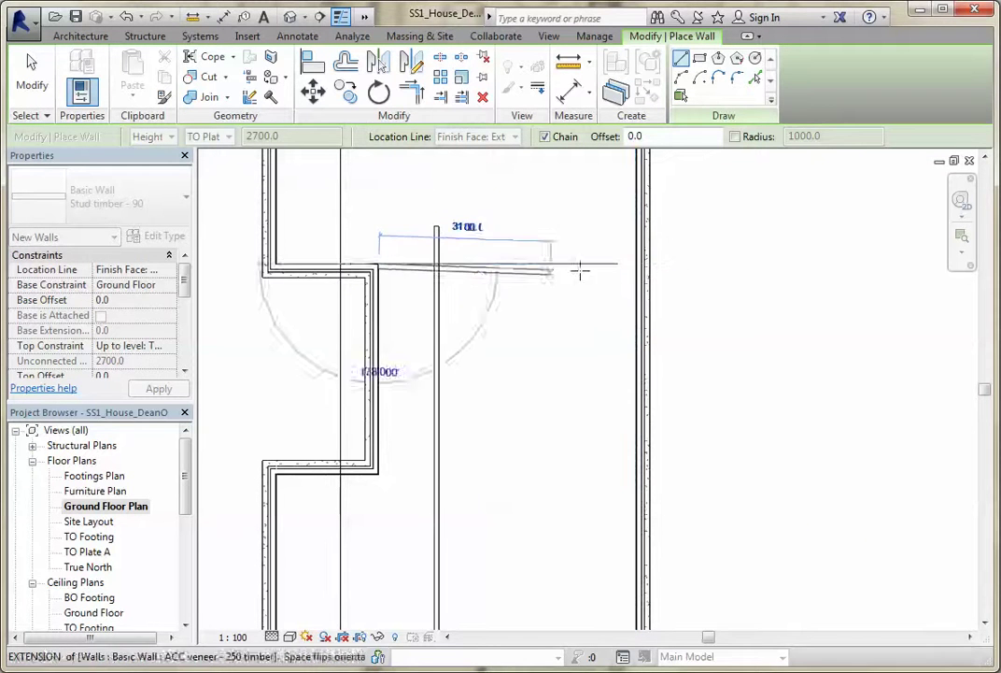
{"action": "left_click", "coordinate": [634, 264]}
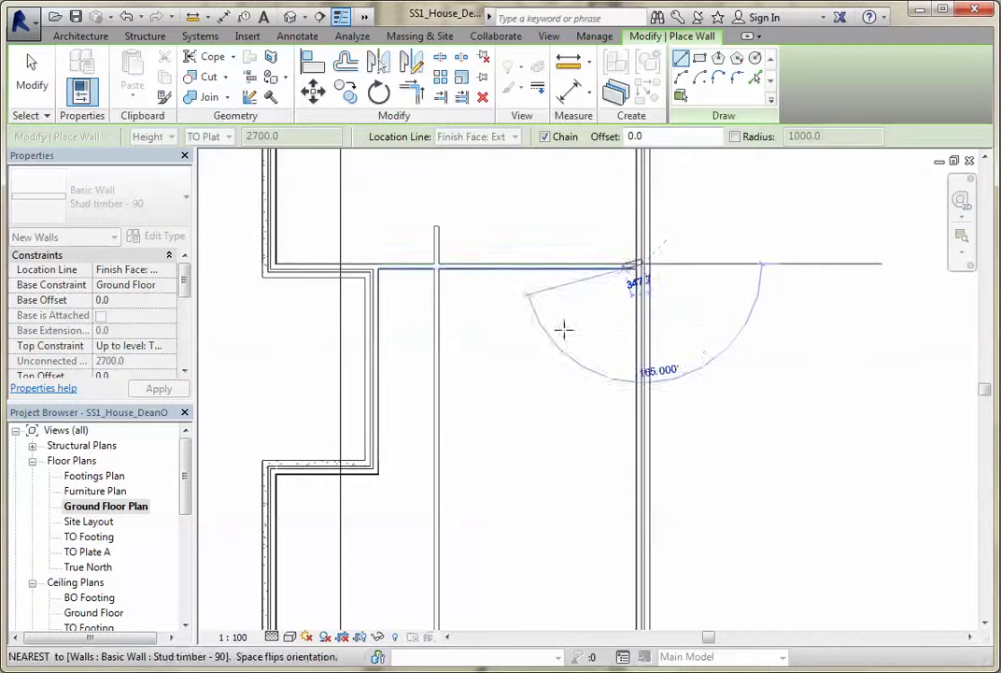
{"action": "key", "text": "Escape"}
{"action": "key", "text": "Escape"}
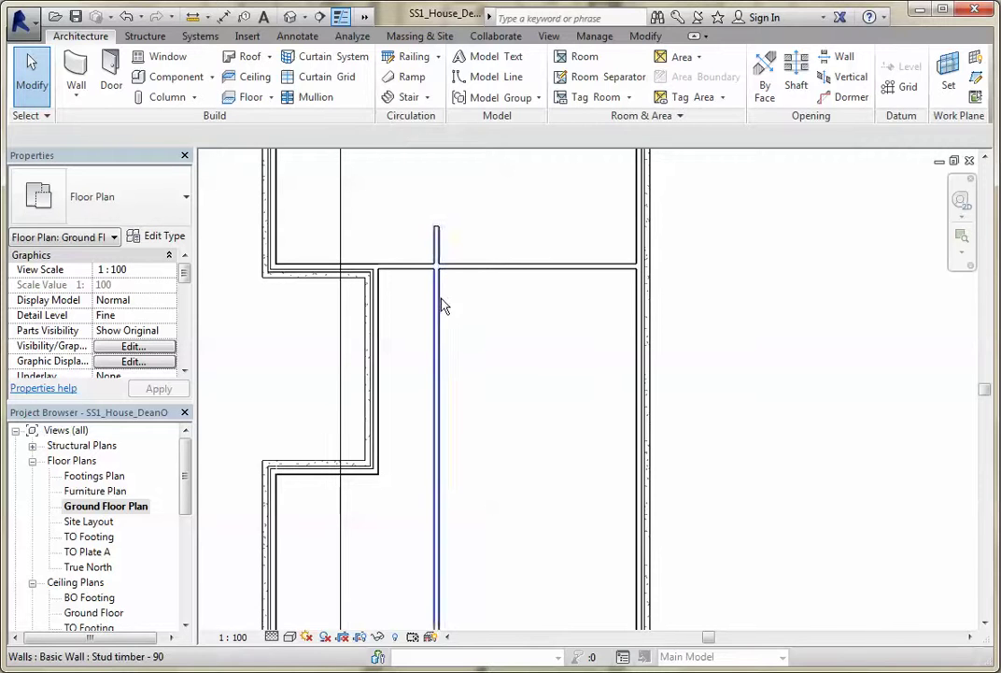
Trim the horizontal and long vertical stud walls to a corner, keeping the part towards the far exterior wall and the lower part.
{"action": "left_click", "coordinate": [500, 269]}
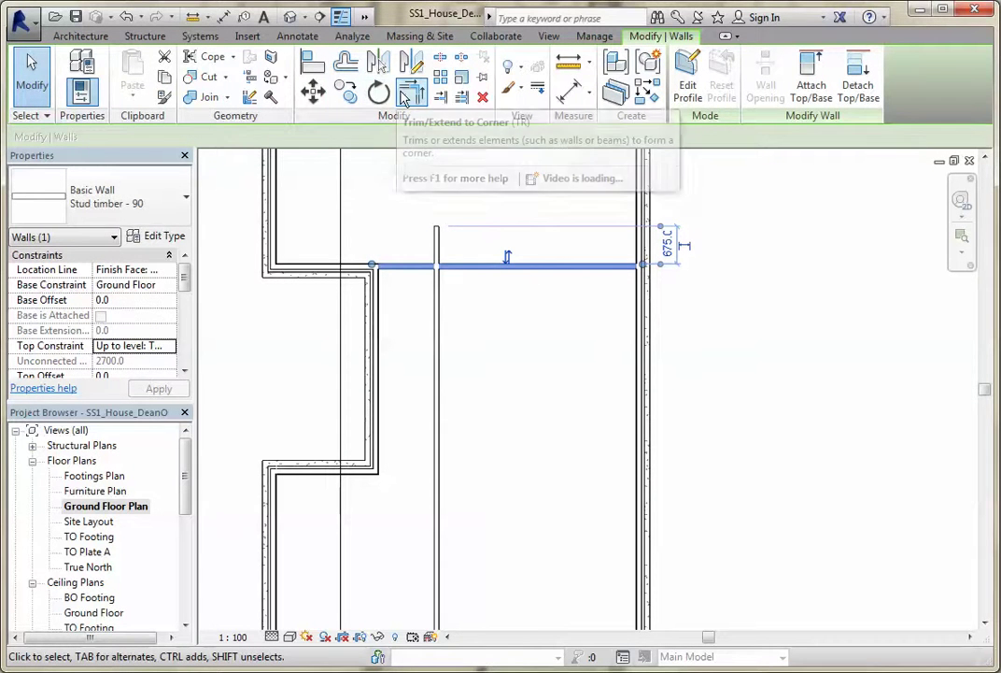
{"action": "left_click", "coordinate": [408, 95]}
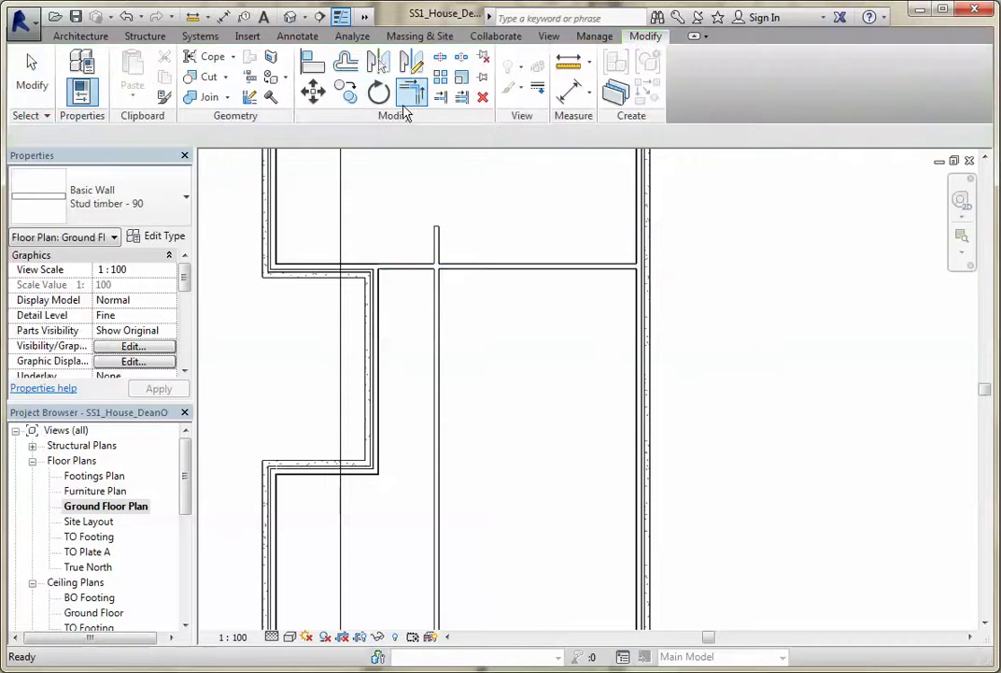
{"action": "left_click", "coordinate": [477, 269]}
{"action": "left_click", "coordinate": [446, 319]}
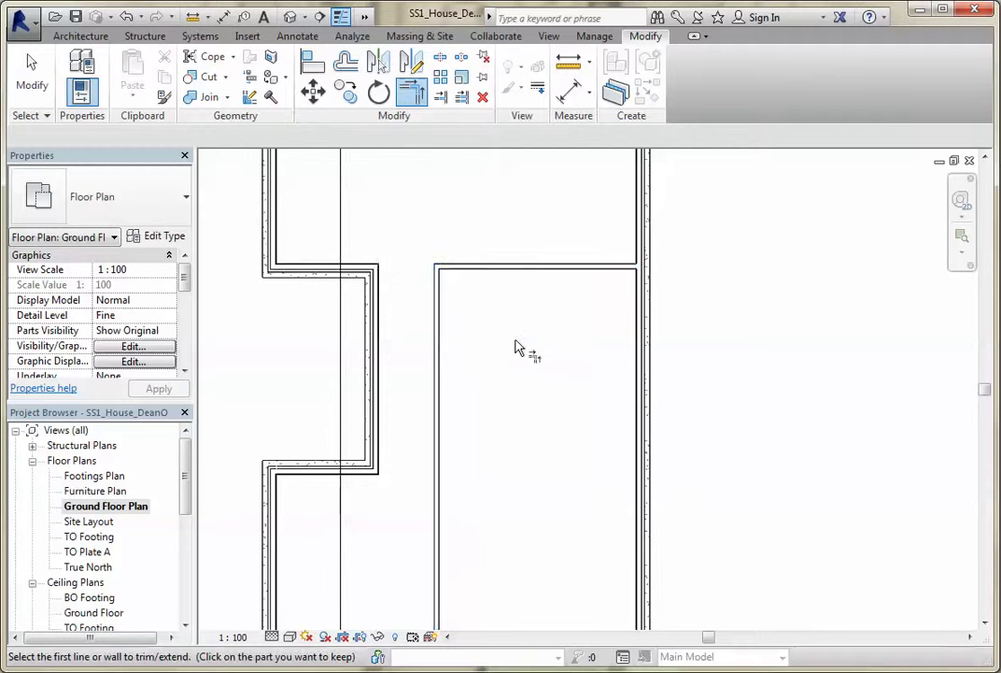
Split the long vertical stud wall 350 mm above its junction with the lower horizontal stud wall.
{"action": "scroll", "coordinate": [514, 358], "scroll_direction": "down", "scroll_amount": 1}
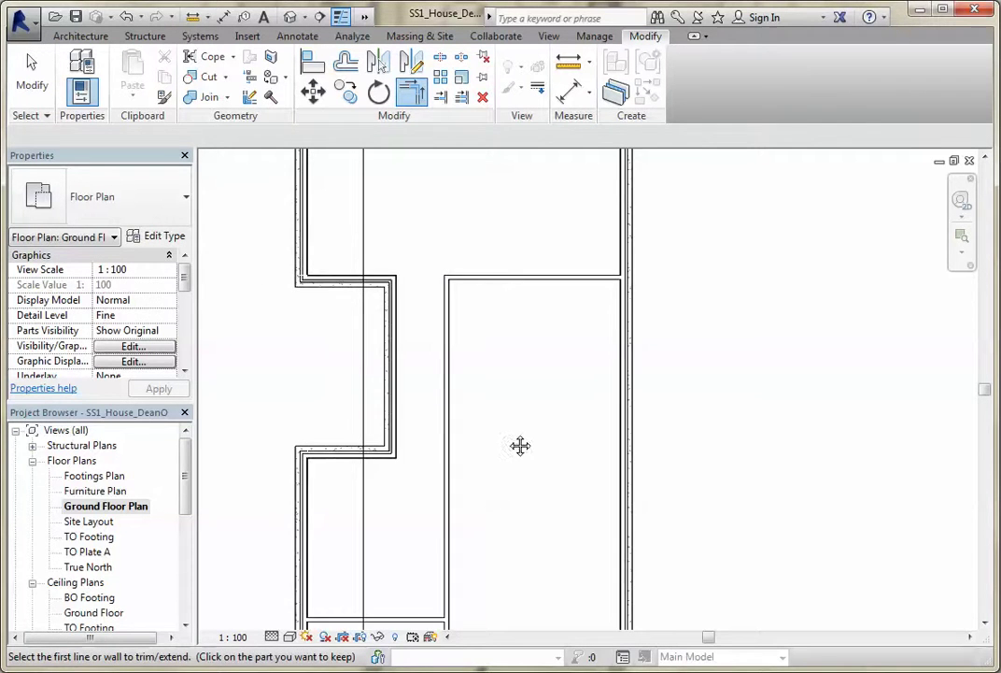
{"action": "middle_click_drag", "start_coordinate": [521, 445], "coordinate": [507, 322]}
{"action": "scroll", "coordinate": [496, 465], "scroll_direction": "down", "scroll_amount": 1}
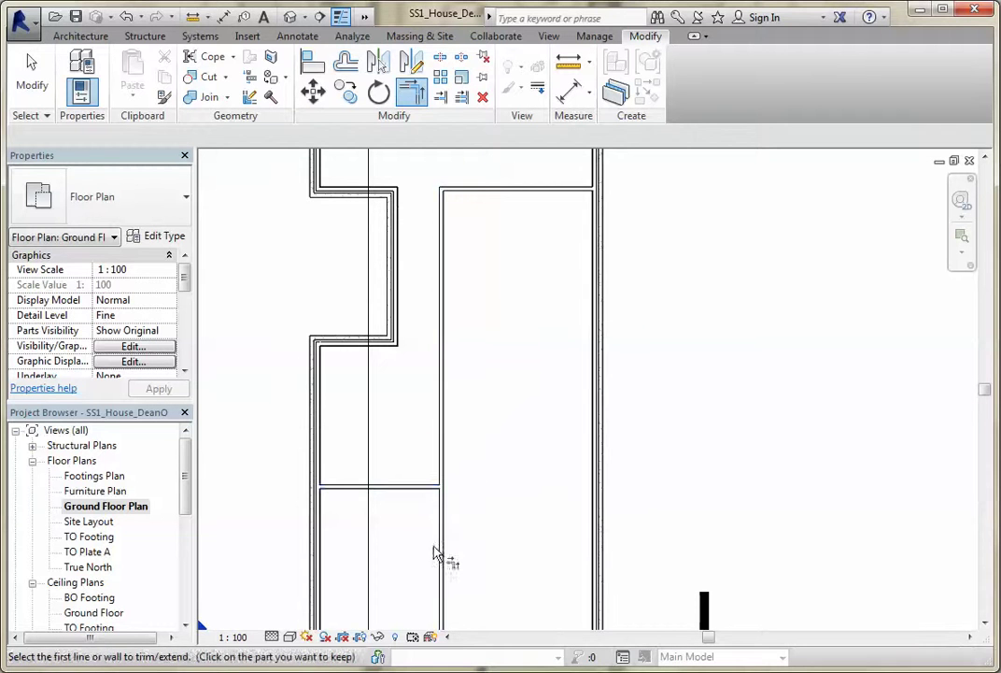
{"action": "scroll", "coordinate": [502, 492], "scroll_direction": "up", "scroll_amount": 1}
{"action": "scroll", "coordinate": [502, 492], "scroll_direction": "up", "scroll_amount": 1}
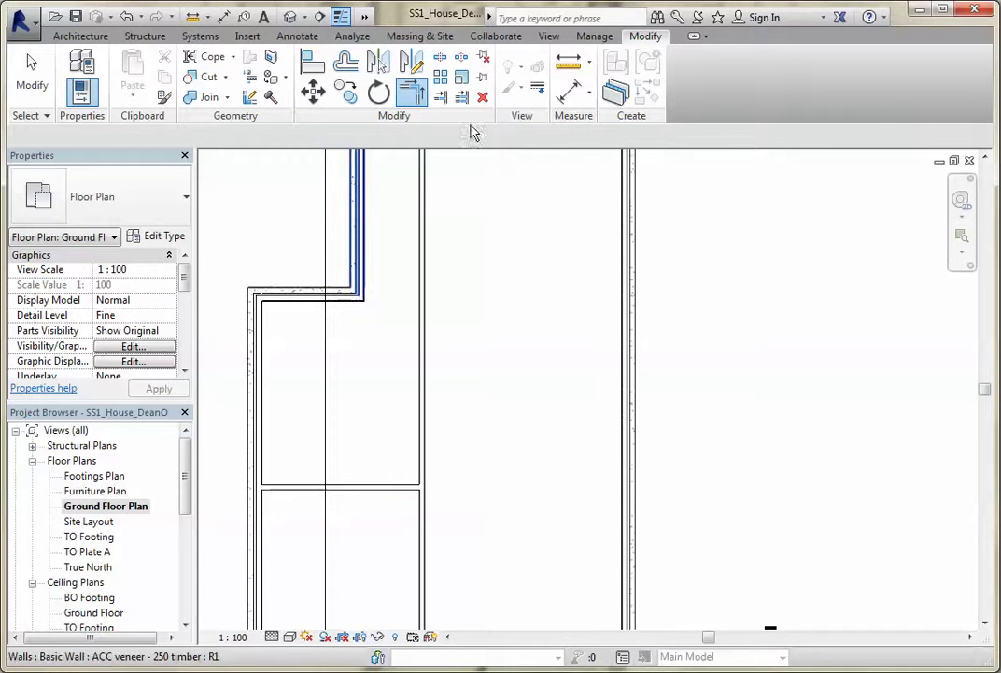
{"action": "left_click", "coordinate": [440, 60]}
{"action": "scroll", "coordinate": [440, 502], "scroll_direction": "up", "scroll_amount": 5}
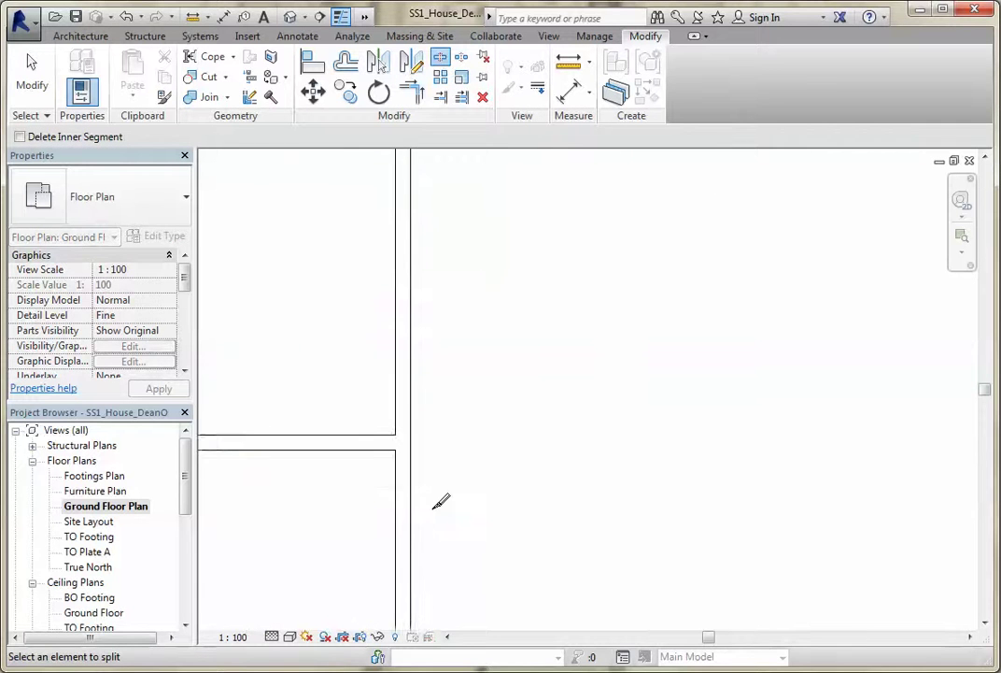
{"action": "left_click", "coordinate": [406, 428]}
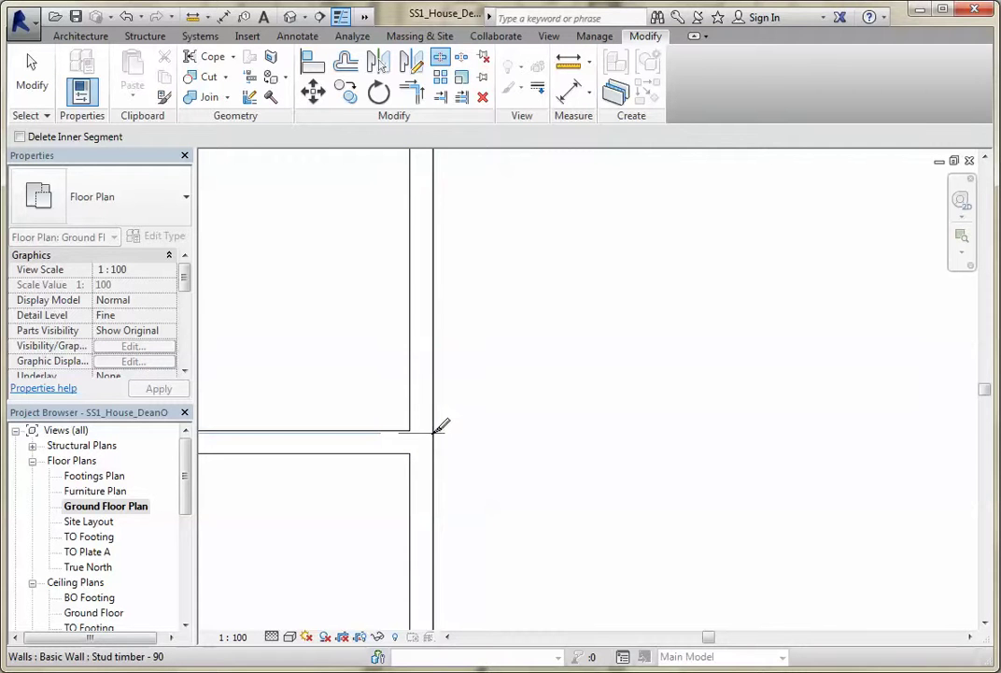
{"action": "left_click", "coordinate": [418, 424]}
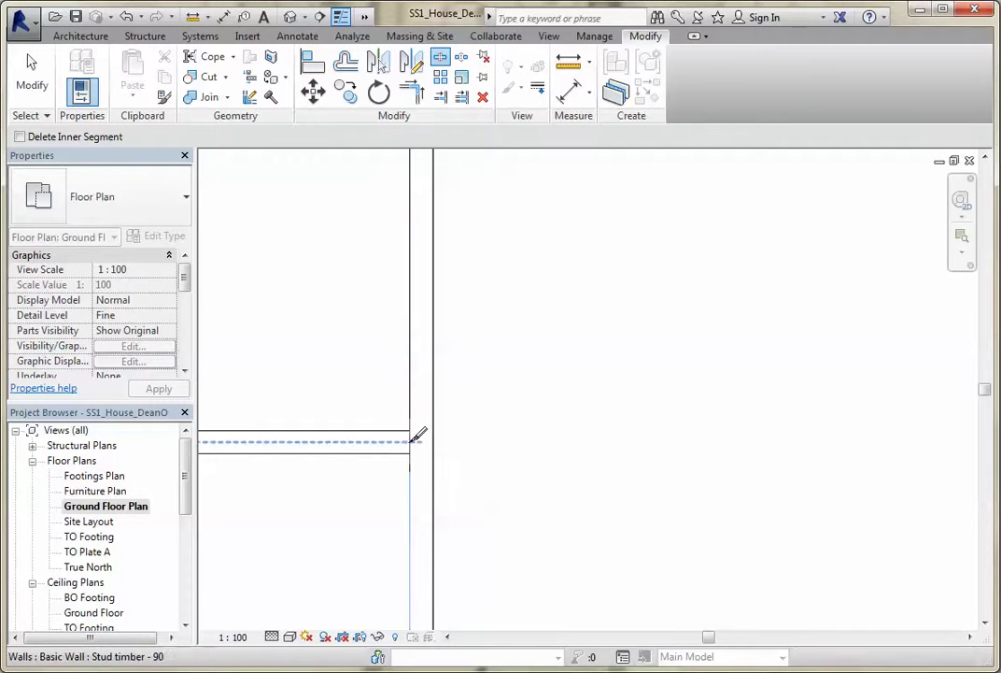
{"action": "left_click", "coordinate": [420, 333]}
Split the same vertical stud wall a second time, 550 mm above the lower horizontal stud wall.
{"action": "scroll", "coordinate": [504, 341], "scroll_direction": "down", "scroll_amount": 3}
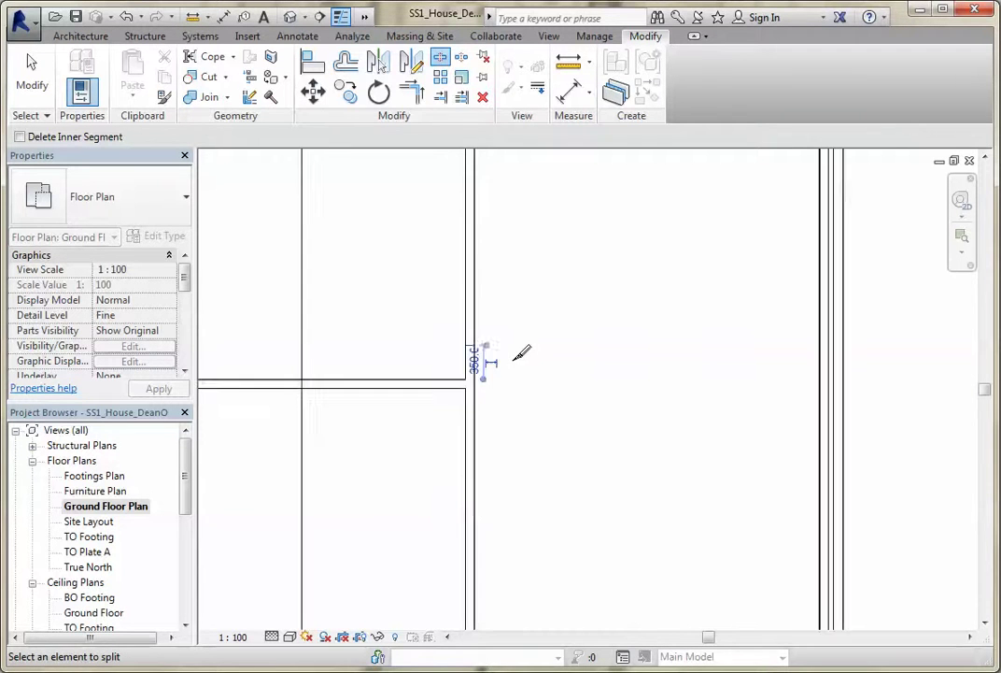
{"action": "middle_click_drag", "start_coordinate": [521, 352], "coordinate": [603, 418]}
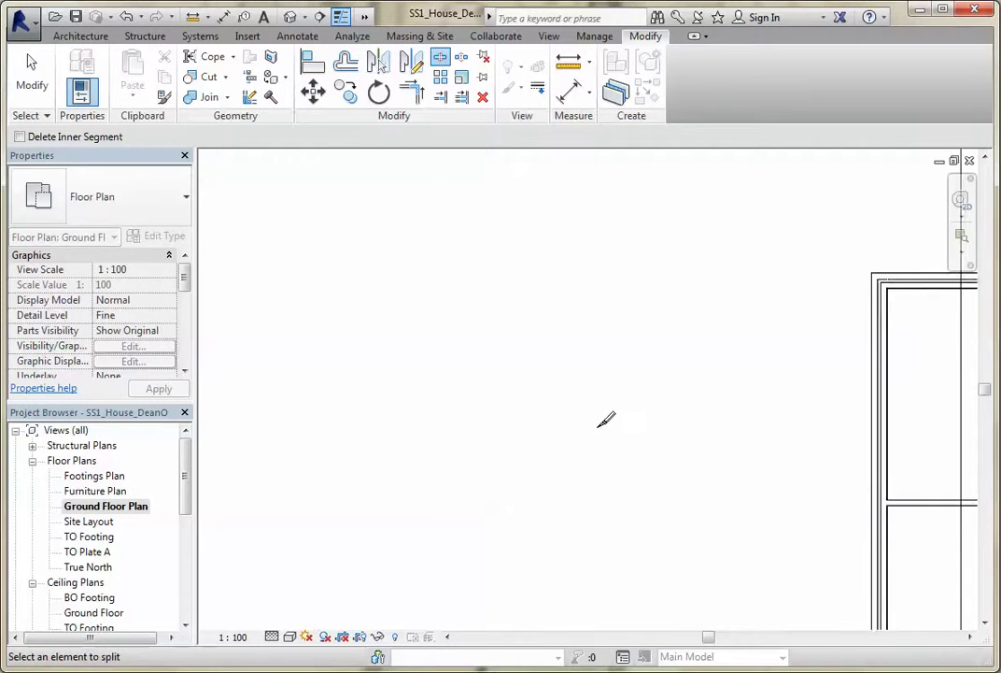
{"action": "scroll", "coordinate": [599, 426], "scroll_direction": "down", "scroll_amount": 3}
{"action": "scroll", "coordinate": [959, 456], "scroll_direction": "up", "scroll_amount": 5}
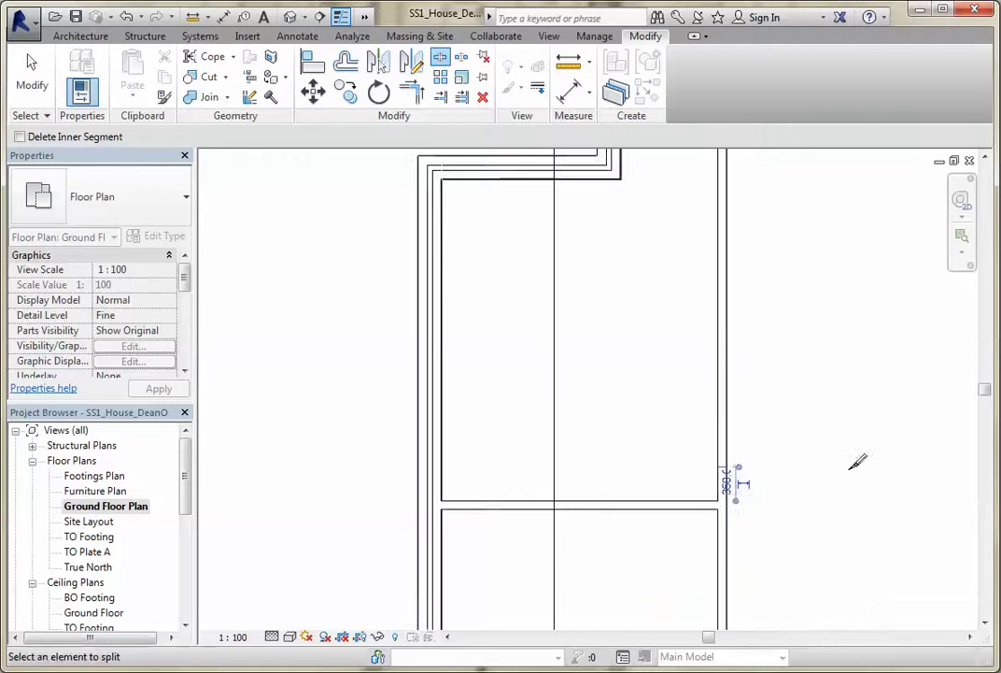
{"action": "left_click", "coordinate": [726, 446]}
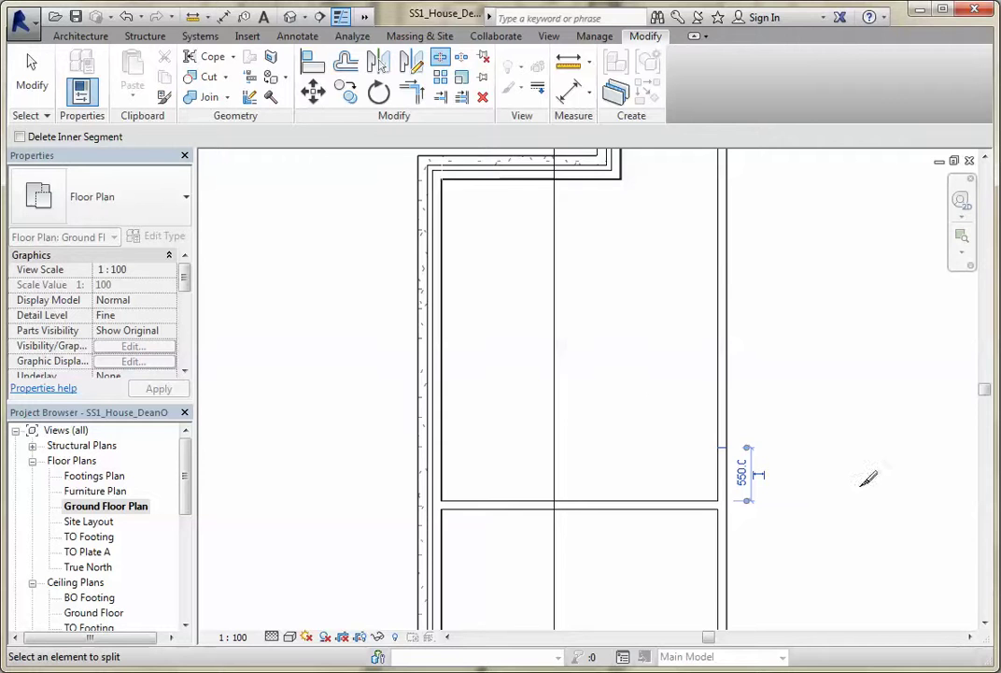
{"action": "scroll", "coordinate": [781, 394], "scroll_direction": "down", "scroll_amount": 1}
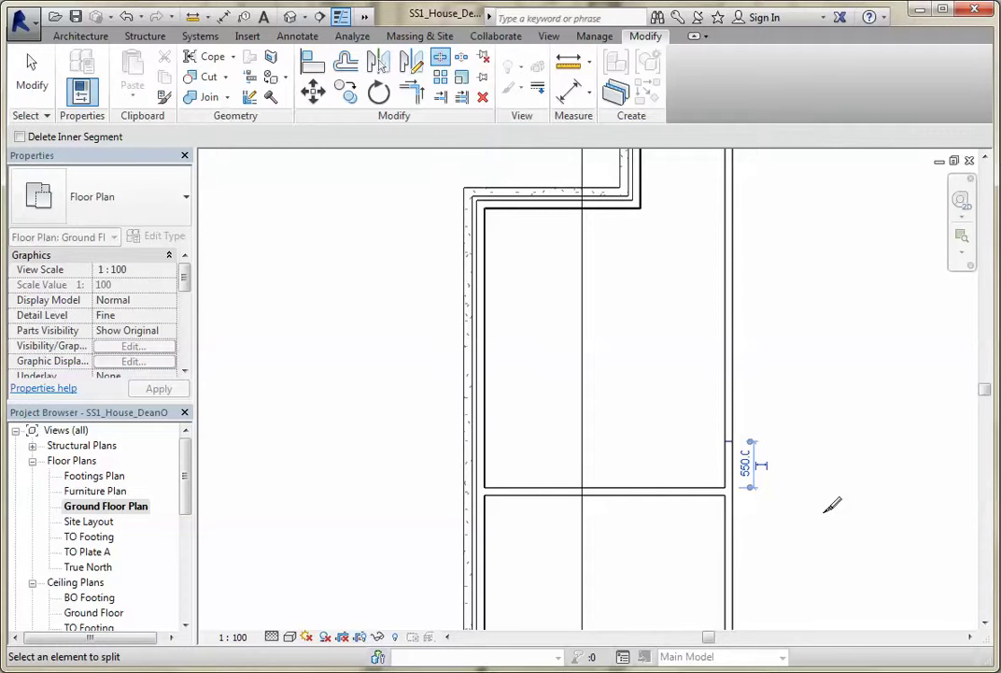
{"action": "key", "text": "Escape"}
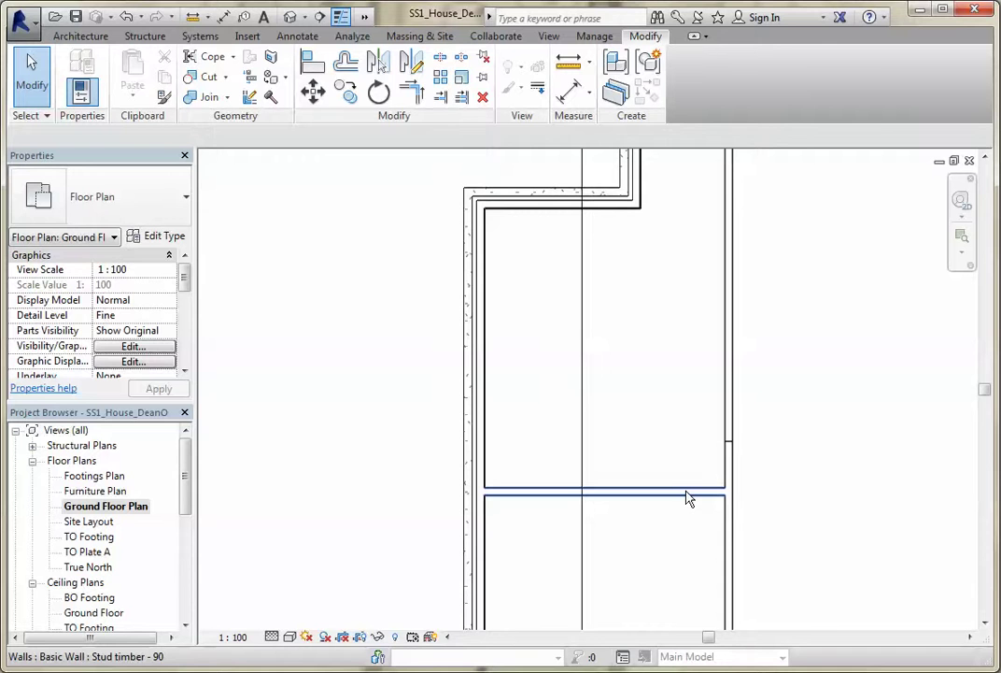
Trim the lower horizontal stud wall and the vertical wall to a corner, keeping the vertical part below the junction.
{"action": "left_click", "coordinate": [686, 498]}
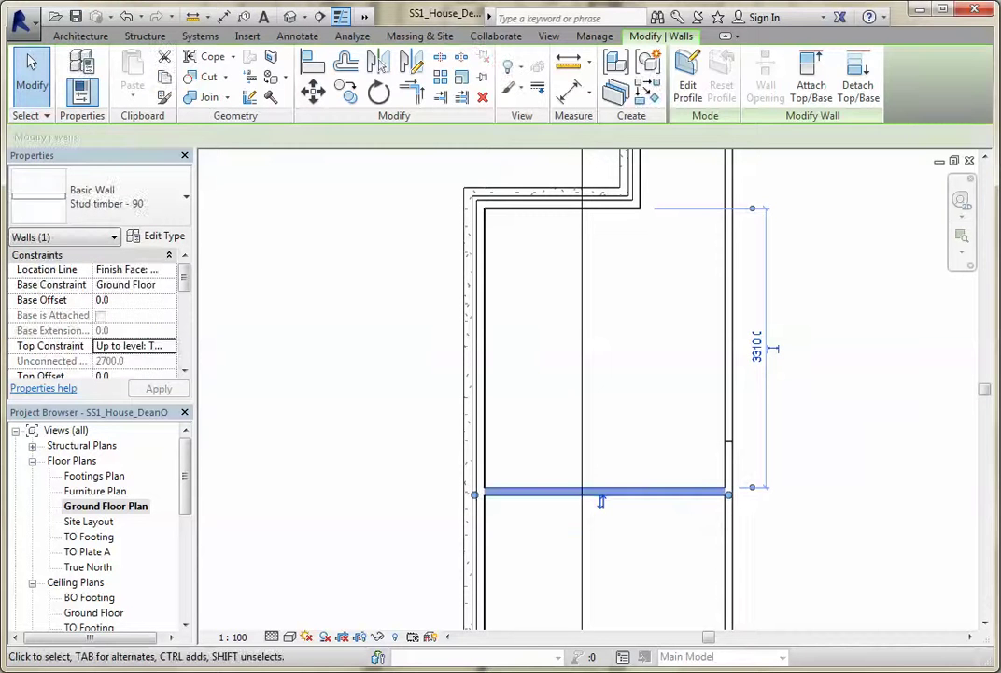
{"action": "left_click", "coordinate": [412, 91]}
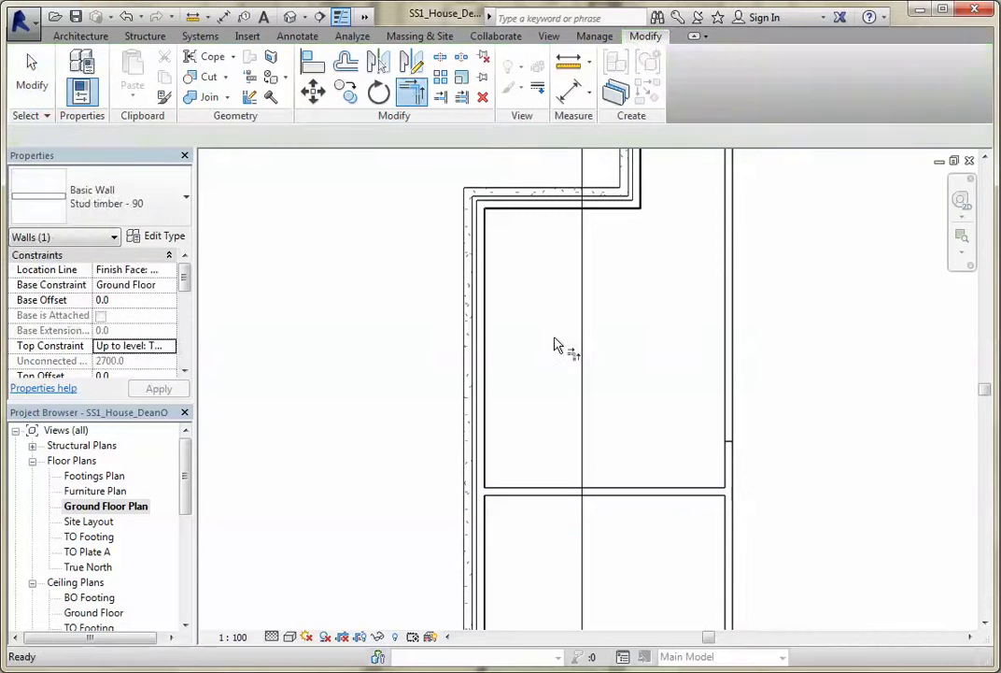
{"action": "left_click", "coordinate": [695, 493]}
{"action": "left_click", "coordinate": [730, 528]}
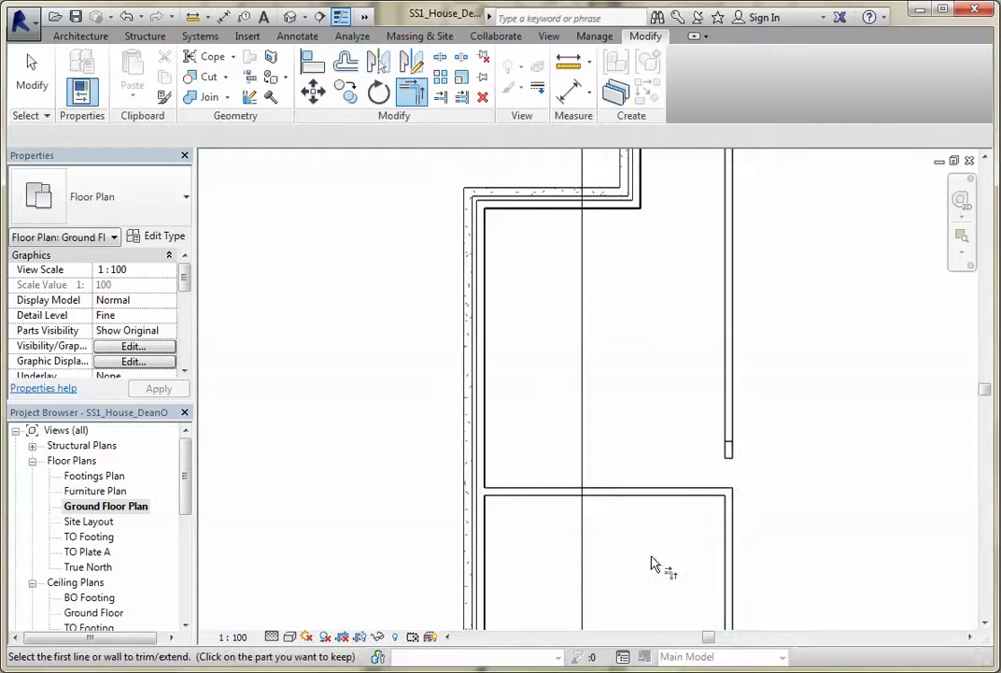
{"action": "scroll", "coordinate": [838, 458], "scroll_direction": "down", "scroll_amount": 2}
{"action": "left_click", "coordinate": [766, 458]}
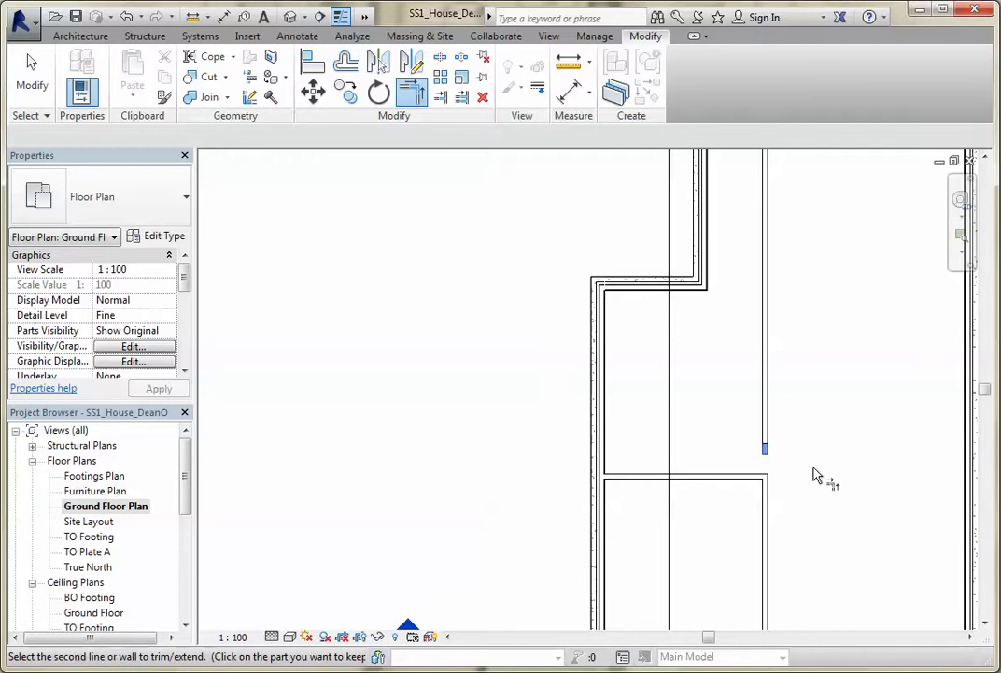
{"action": "key", "text": "Escape"}
{"action": "key", "text": "Escape"}
{"action": "scroll", "coordinate": [817, 478], "scroll_direction": "up", "scroll_amount": 1}
{"action": "scroll", "coordinate": [813, 479], "scroll_direction": "down", "scroll_amount": 1}
{"action": "middle_click_drag", "start_coordinate": [818, 460], "coordinate": [614, 543]}
{"action": "scroll", "coordinate": [672, 531], "scroll_direction": "down", "scroll_amount": 1}
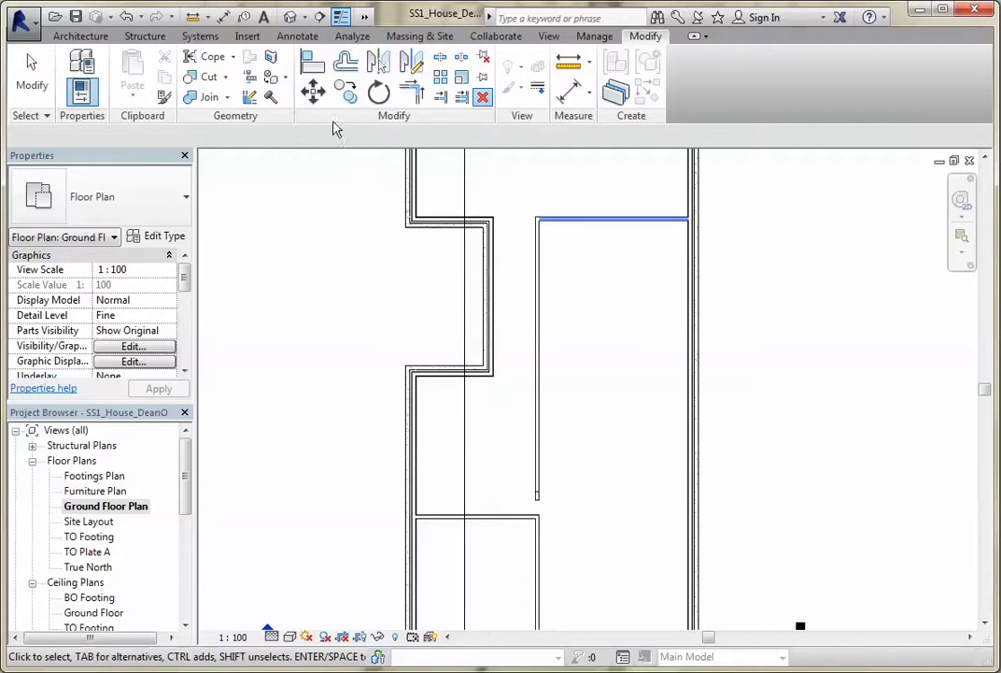
{"action": "left_click", "coordinate": [614, 221]}
{"action": "key", "text": "Escape"}
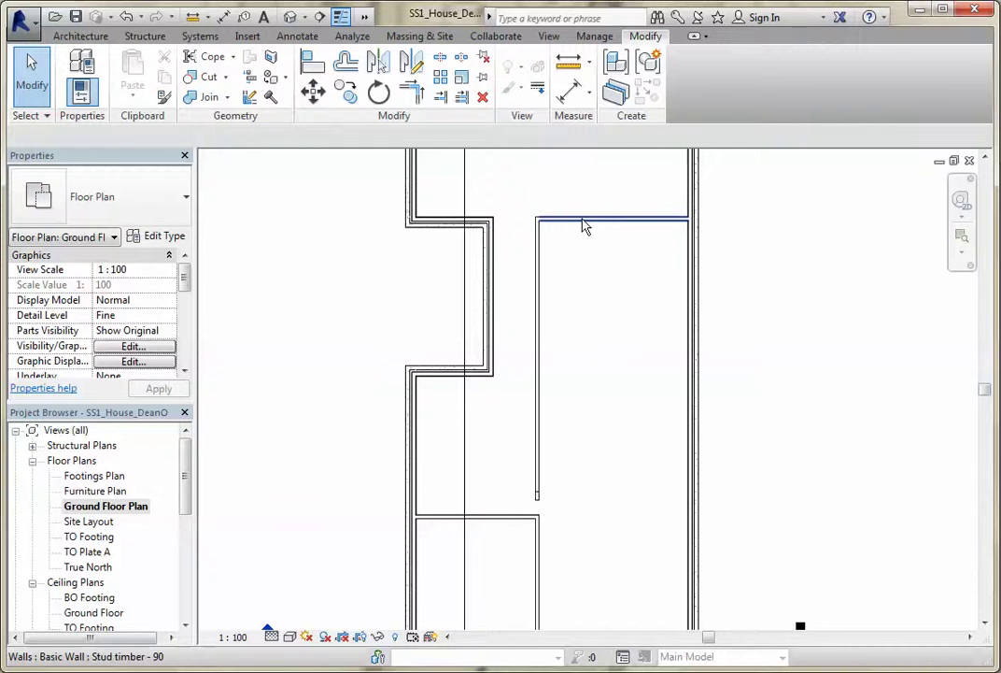
Copy the upper horizontal stud wall 2900 mm straight down along the inner face of the exterior wall.
{"action": "left_click", "coordinate": [582, 221]}
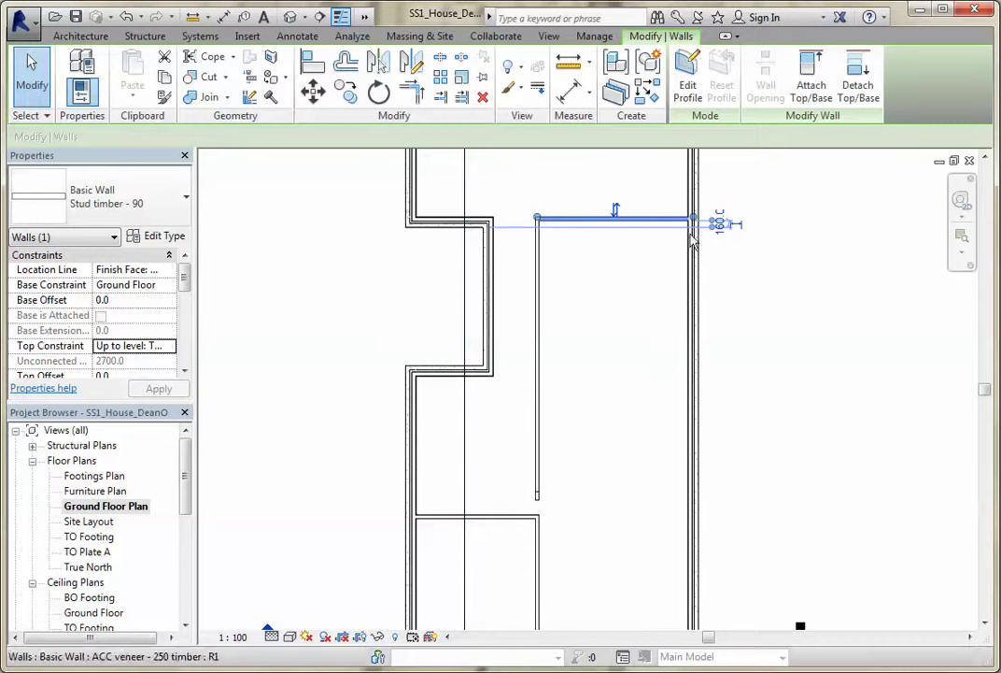
{"action": "left_click", "coordinate": [346, 91]}
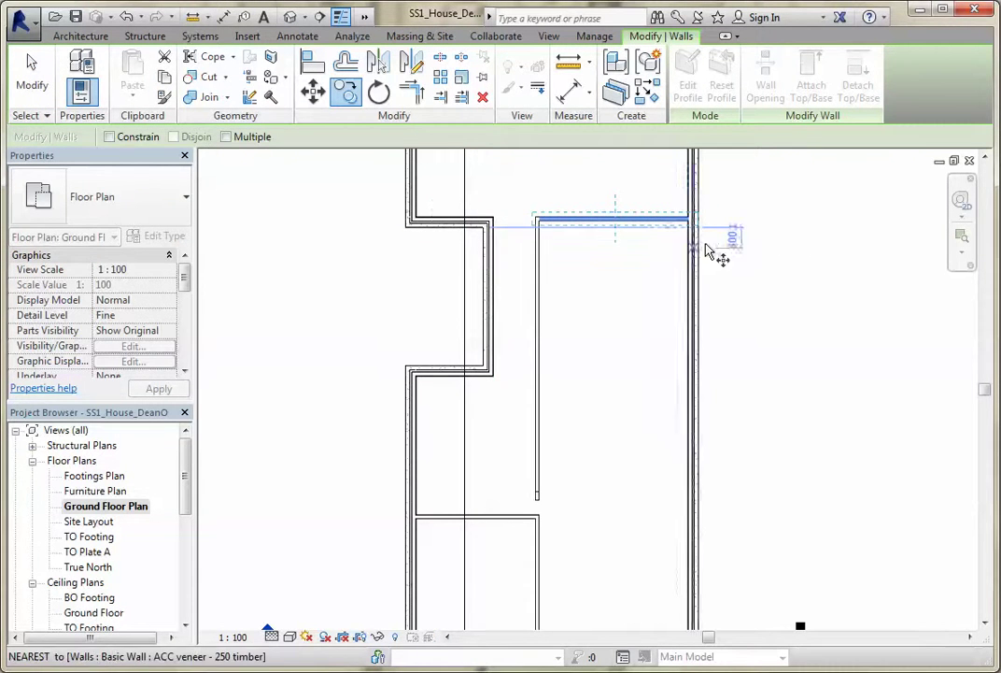
{"action": "scroll", "coordinate": [698, 245], "scroll_direction": "up", "scroll_amount": 2}
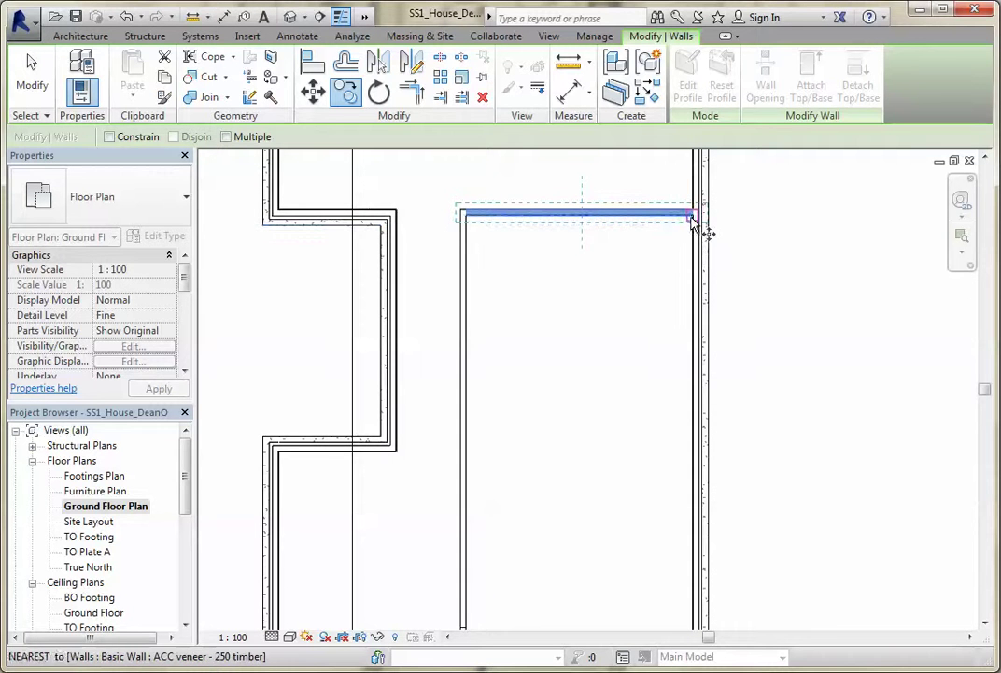
{"action": "left_click", "coordinate": [696, 215]}
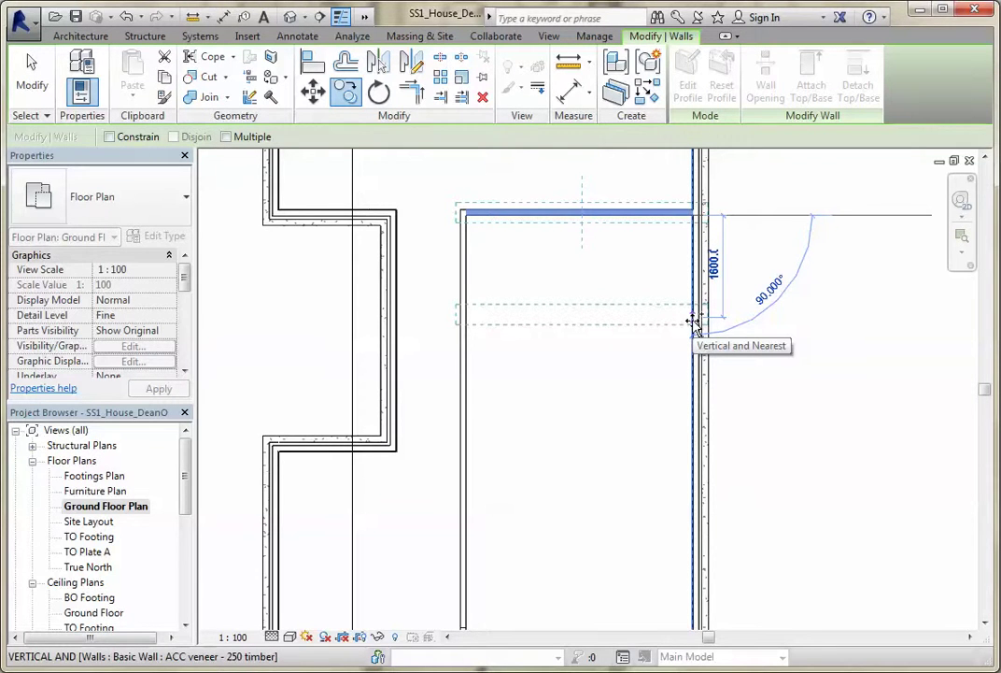
{"action": "type", "text": "290"}
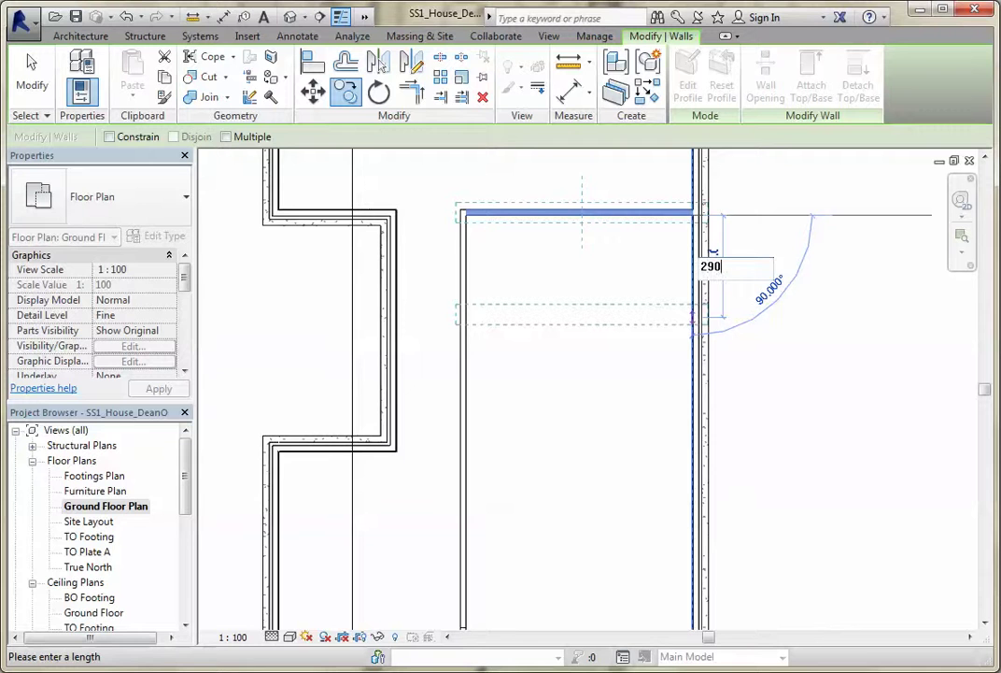
{"action": "type", "text": "0"}
{"action": "key", "text": "Return"}
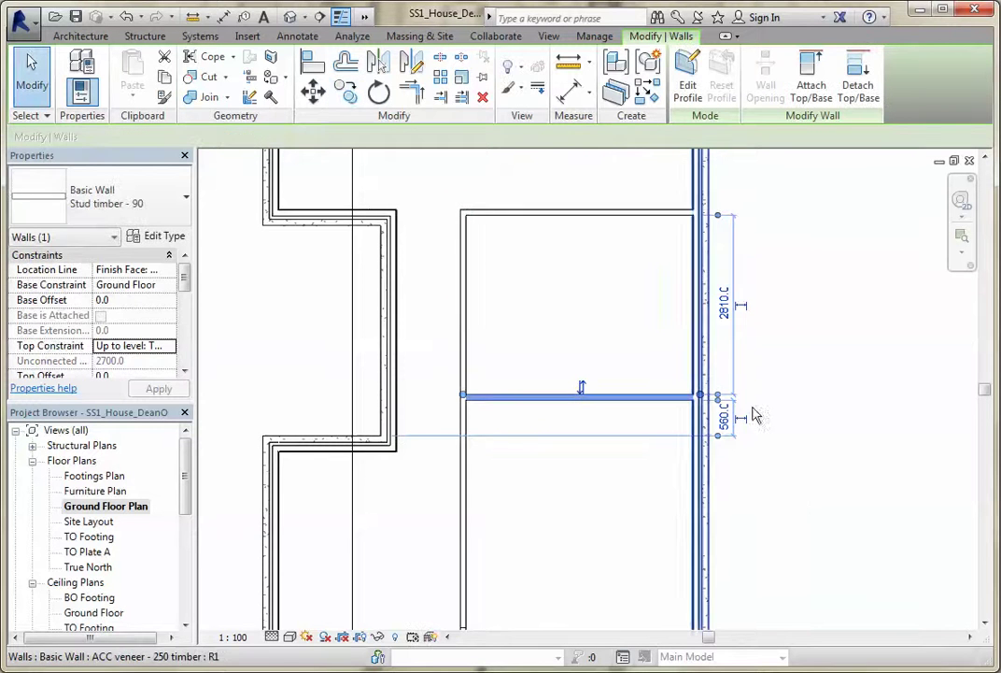
Set the distance between the copied stud wall and the upper horizontal wall to 2870 mm.
{"action": "left_click", "coordinate": [724, 305]}
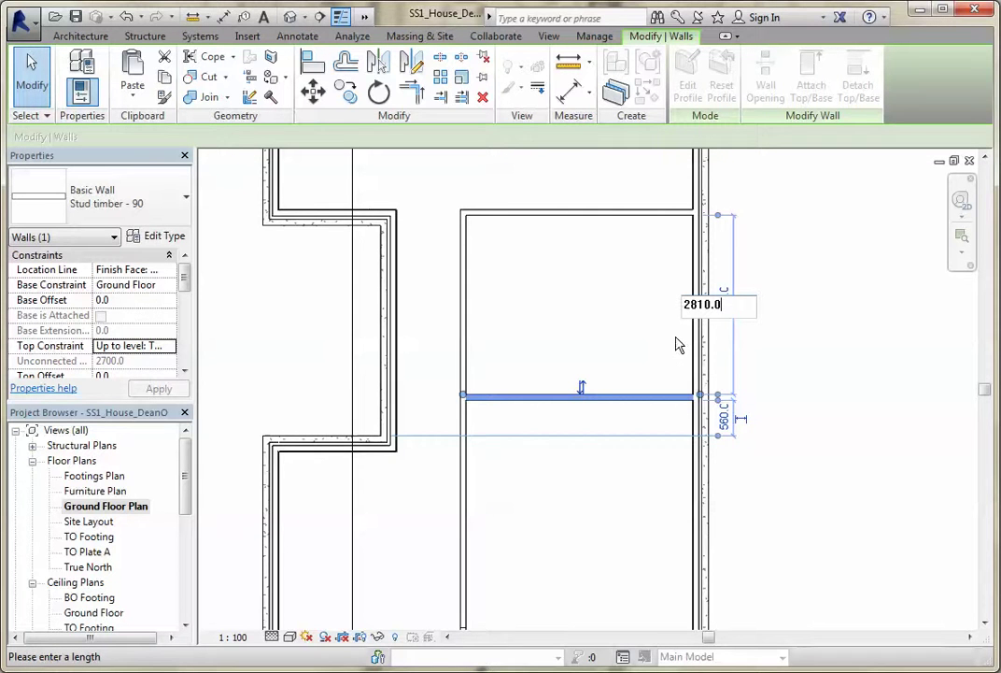
{"action": "type", "text": "2870"}
{"action": "key", "text": "BackSpace"}
{"action": "key", "text": "BackSpace"}
{"action": "key", "text": "BackSpace"}
{"action": "key", "text": "BackSpace"}
{"action": "key", "text": "BackSpace"}
{"action": "key", "text": "BackSpace"}
{"action": "key", "text": "BackSpace"}
{"action": "key", "text": "BackSpace"}
{"action": "key", "text": "BackSpace"}
{"action": "type", "text": "28"}
{"action": "key", "text": "Return"}
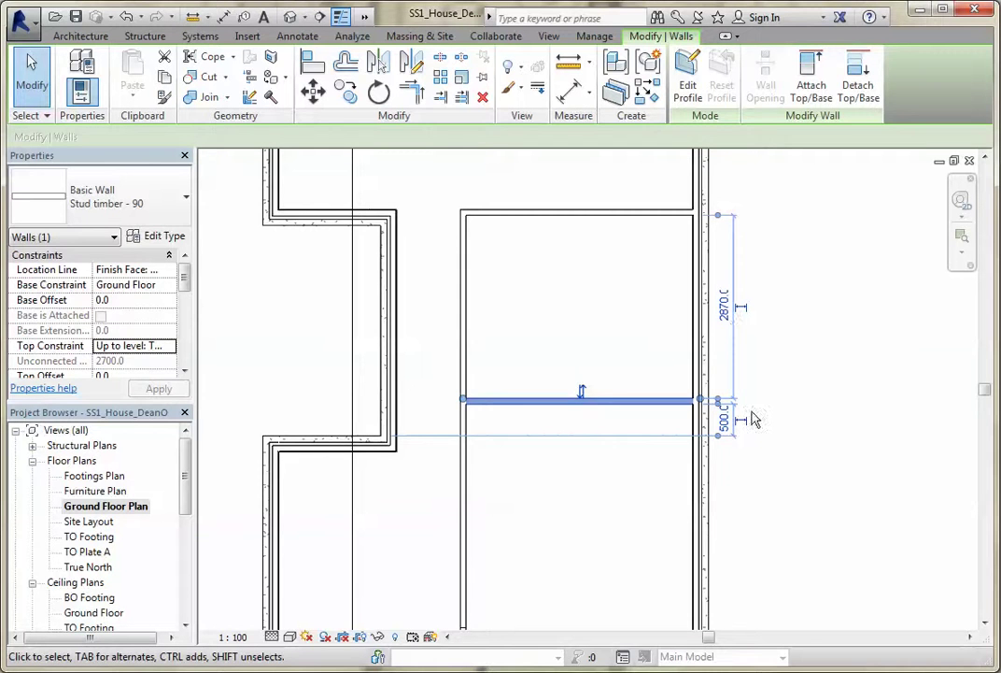
{"action": "left_click", "coordinate": [789, 494]}
Copy the middle horizontal stud wall 3000 mm straight down from its lower endpoint at the exterior wall.
{"action": "scroll", "coordinate": [530, 432], "scroll_direction": "down", "scroll_amount": 1}
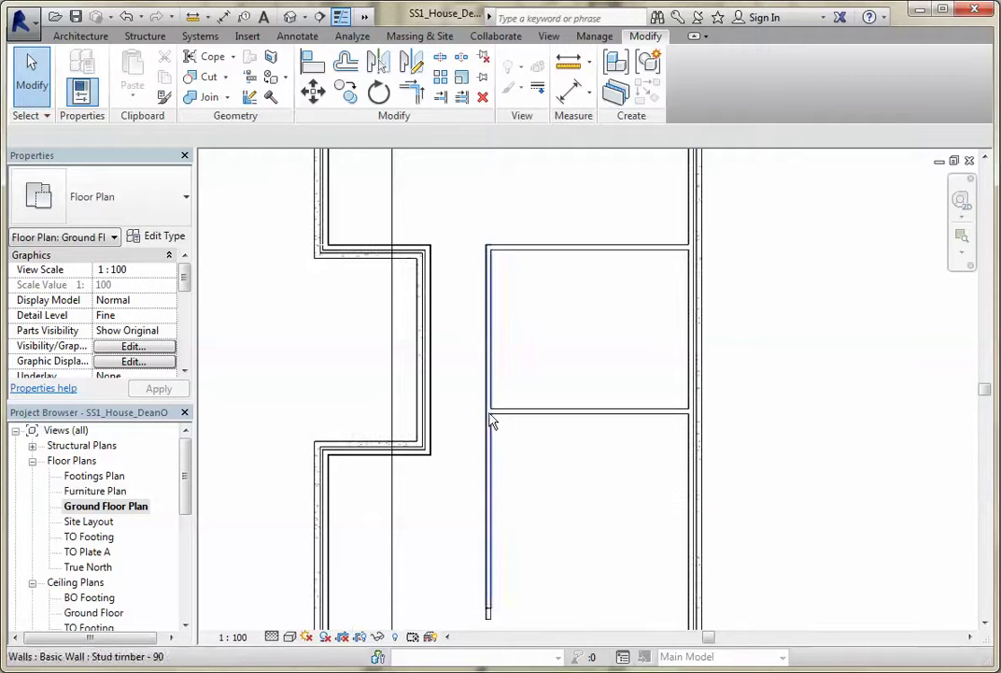
{"action": "middle_click_drag", "start_coordinate": [577, 513], "coordinate": [561, 383]}
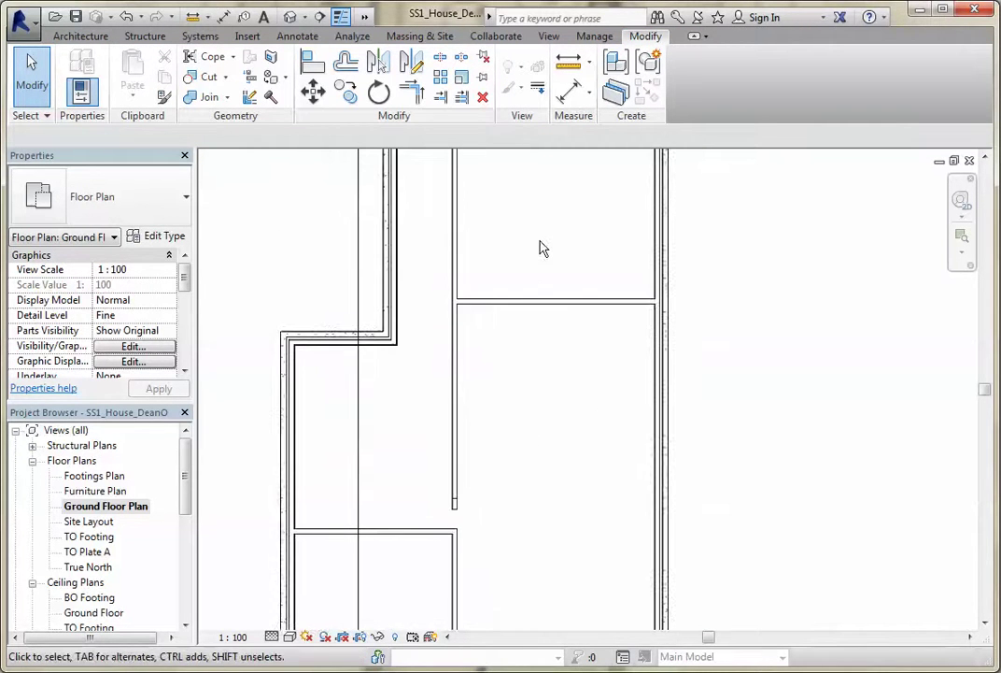
{"action": "left_click", "coordinate": [545, 300]}
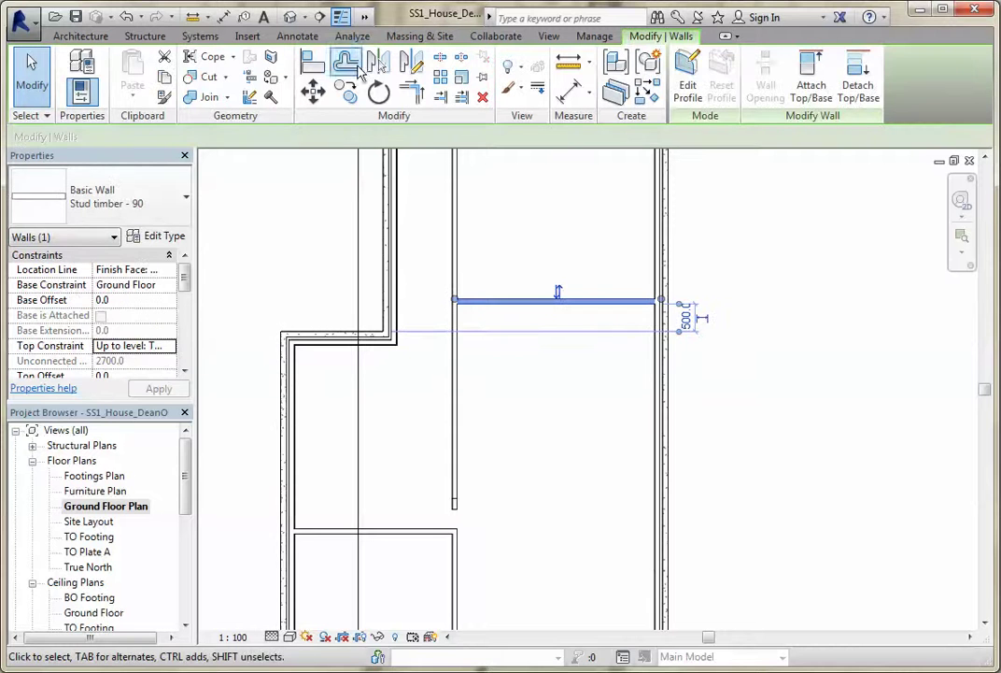
{"action": "left_click", "coordinate": [346, 93]}
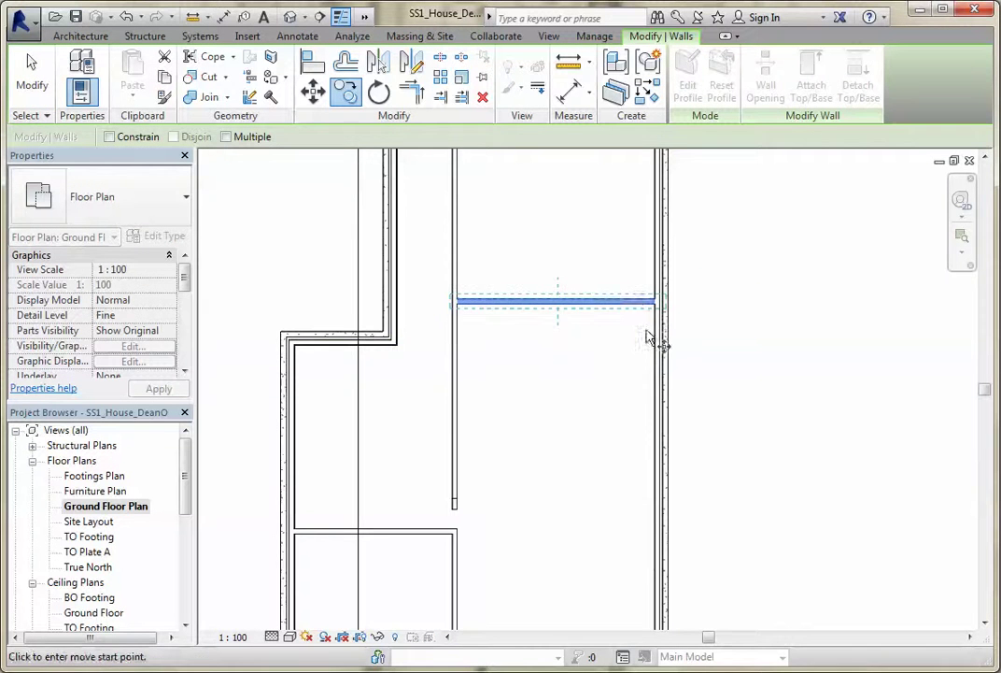
{"action": "scroll", "coordinate": [654, 310], "scroll_direction": "up", "scroll_amount": 2}
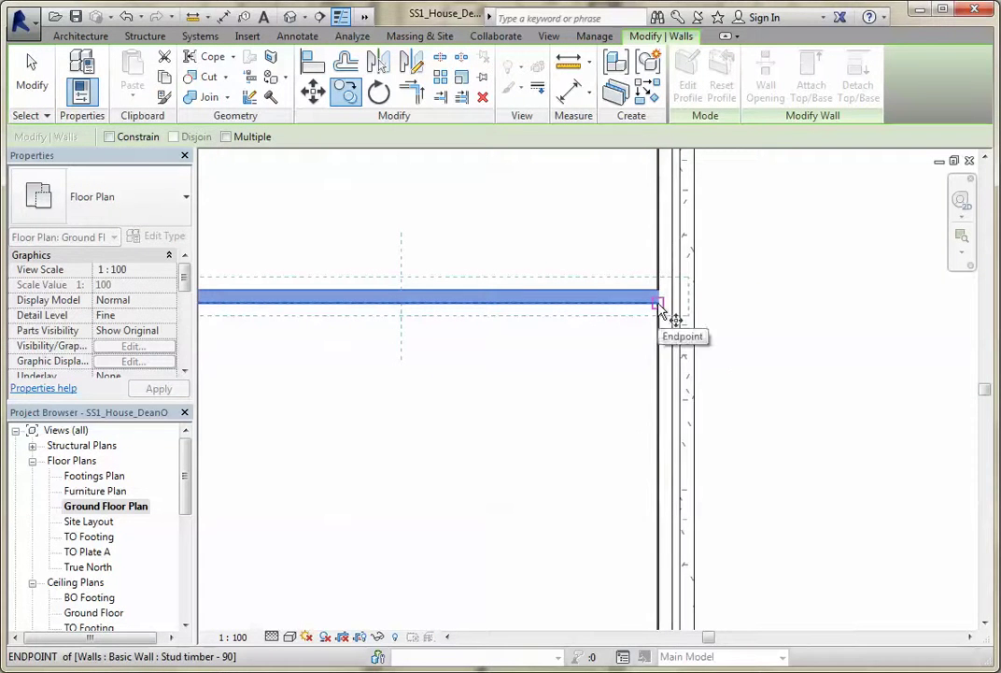
{"action": "left_click", "coordinate": [659, 302]}
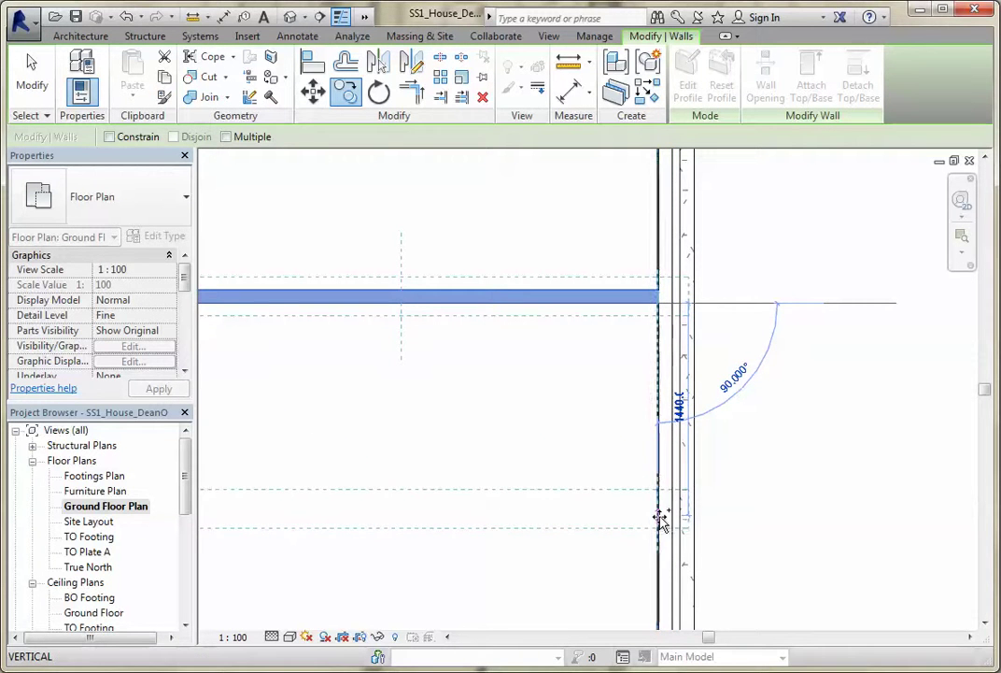
{"action": "type", "text": "3000"}
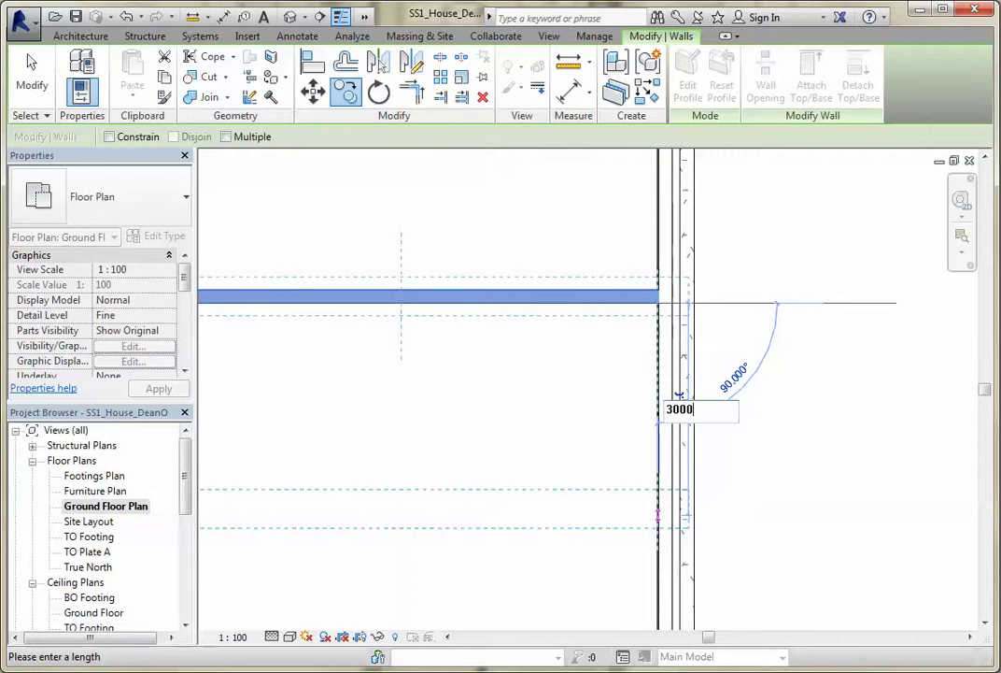
{"action": "key", "text": "Return"}
Set the distance between the newly copied stud wall and the horizontal stud wall above it to 2970 mm.
{"action": "scroll", "coordinate": [664, 518], "scroll_direction": "down", "scroll_amount": 2}
{"action": "middle_click_drag", "start_coordinate": [664, 518], "coordinate": [656, 297]}
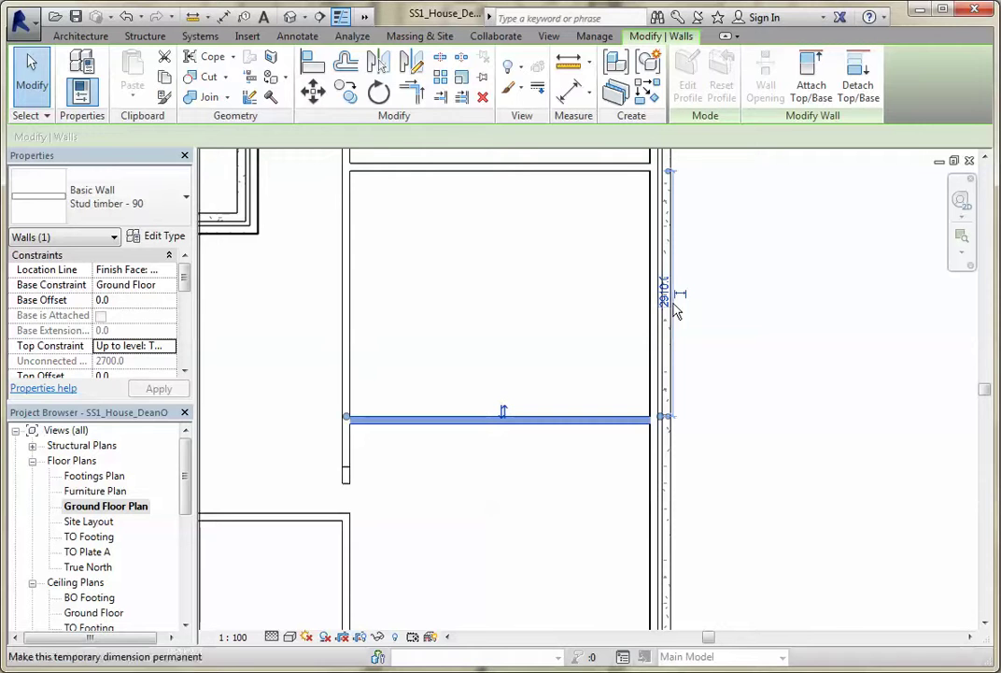
{"action": "left_click", "coordinate": [665, 297]}
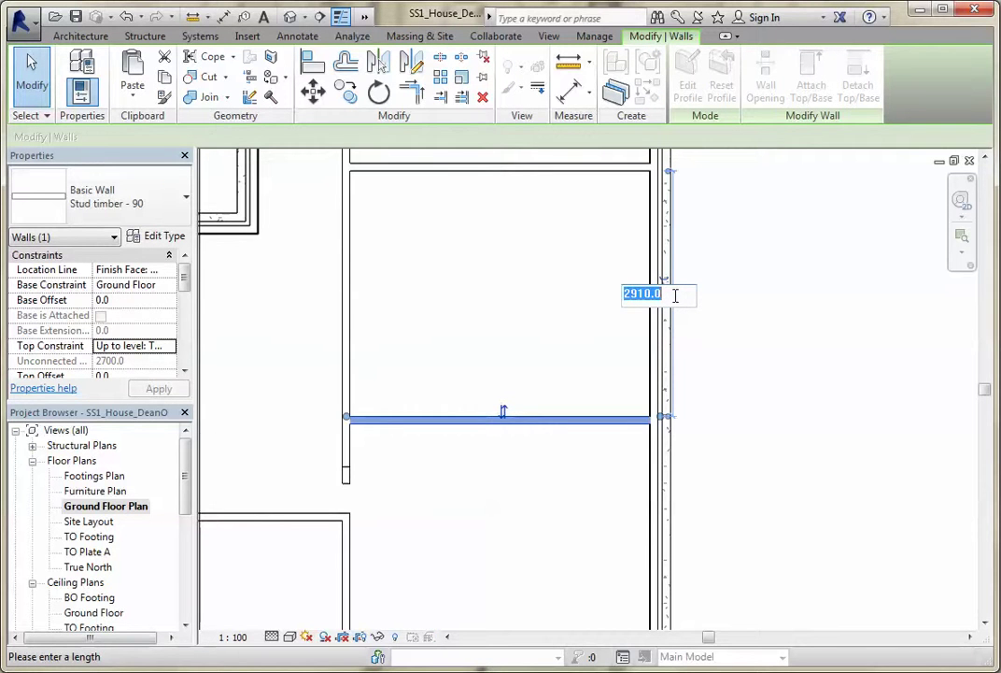
{"action": "type", "text": "2970"}
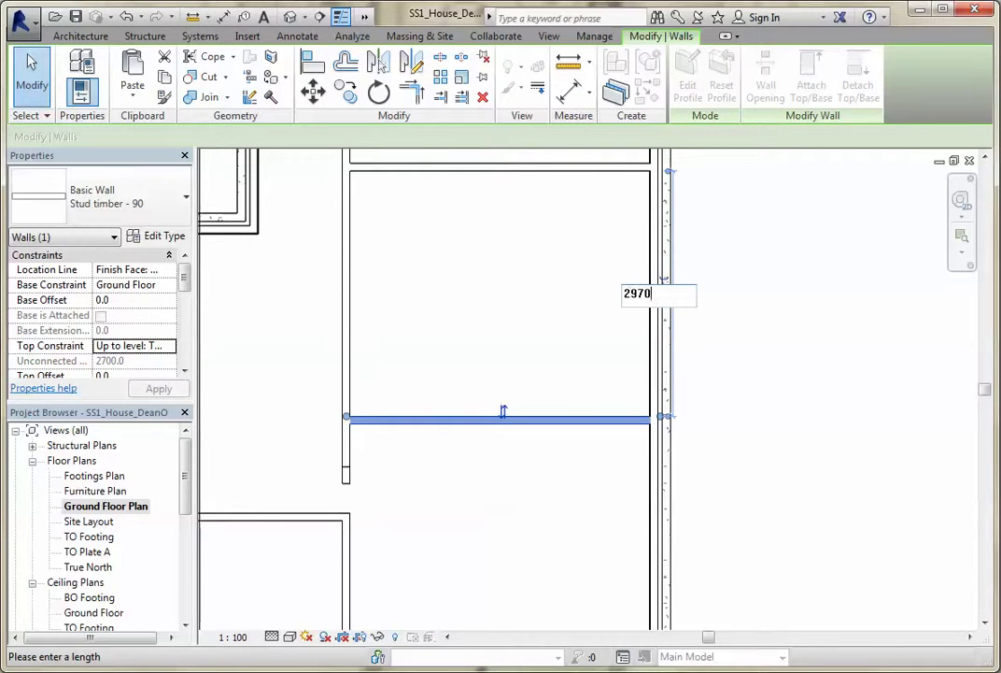
{"action": "key", "text": "Return"}
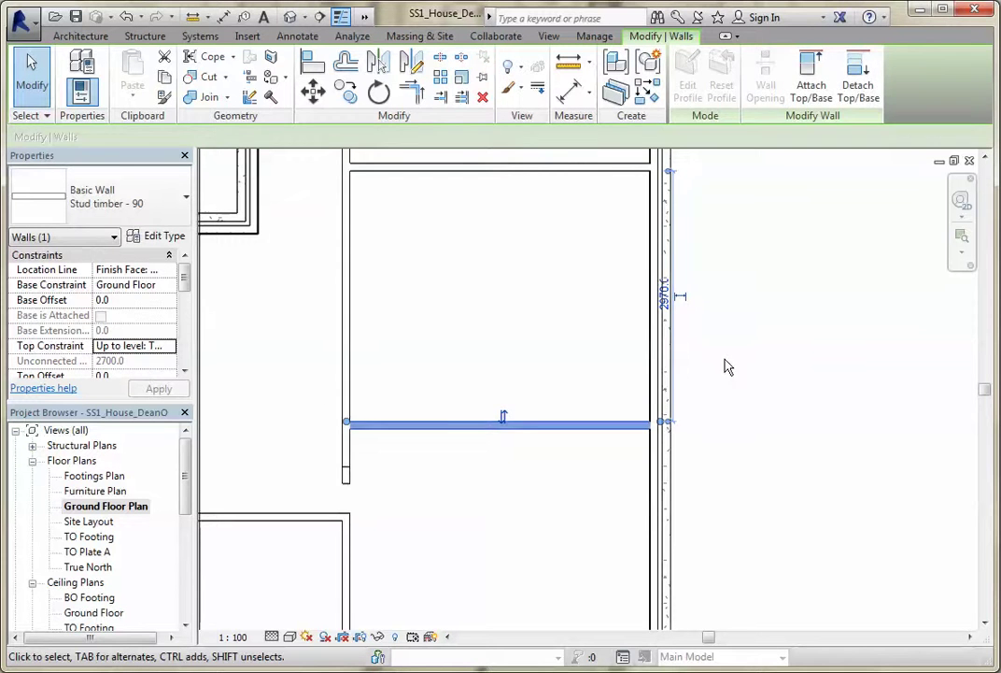
{"action": "left_click", "coordinate": [758, 446]}
Trim the lowest copied horizontal wall and the long vertical wall to a corner, and delete the leftover short wall piece below it.
{"action": "scroll", "coordinate": [758, 448], "scroll_direction": "down", "scroll_amount": 2}
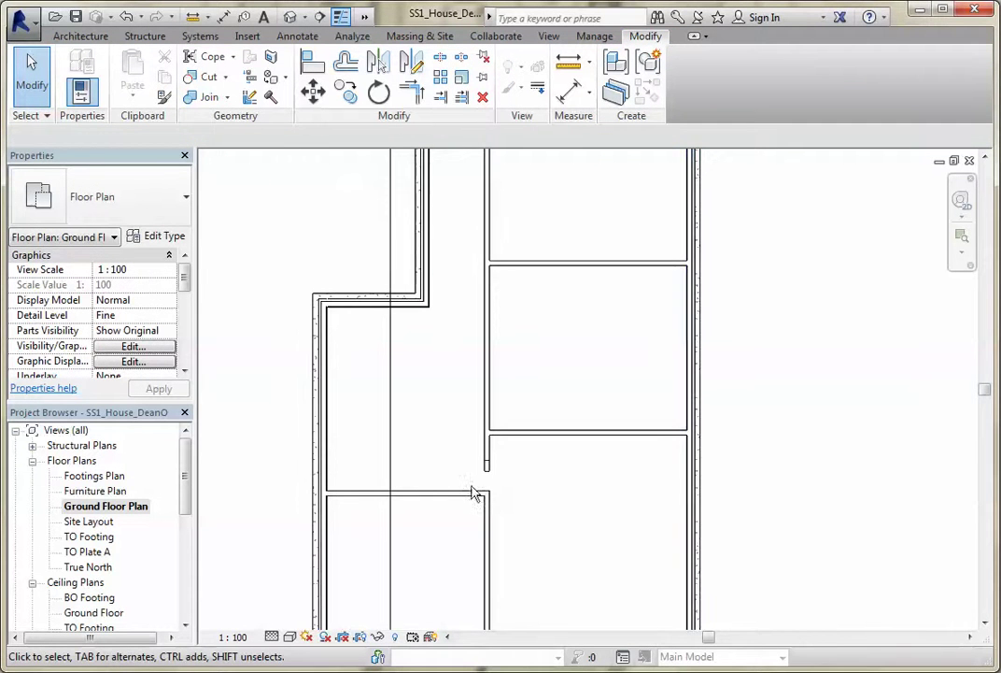
{"action": "left_click", "coordinate": [545, 442]}
{"action": "key", "text": "t"}
{"action": "key", "text": "r"}
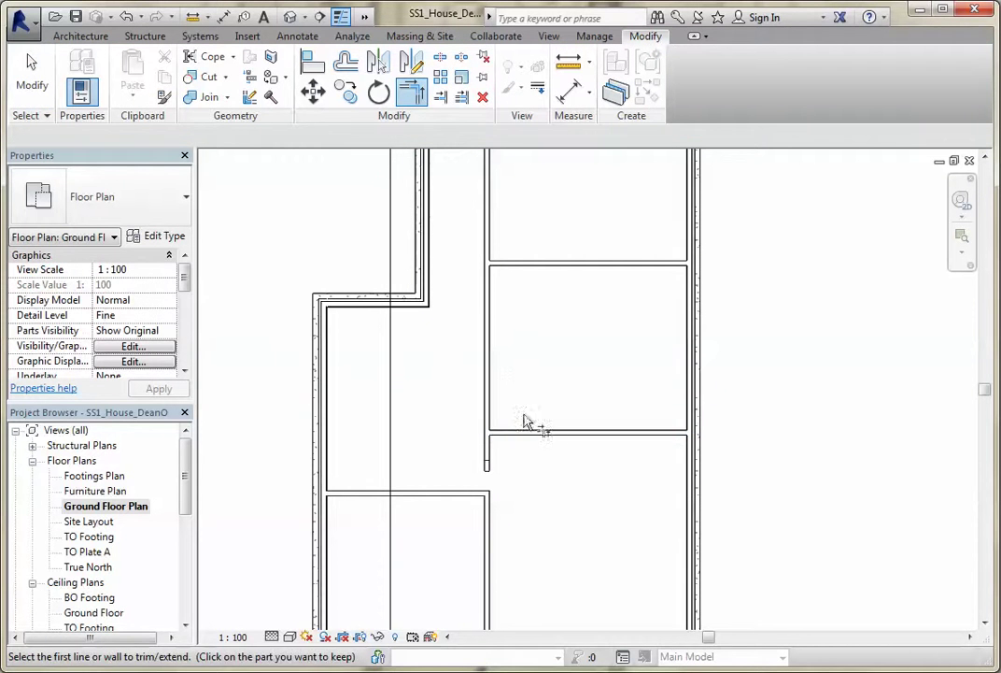
{"action": "left_click", "coordinate": [542, 434]}
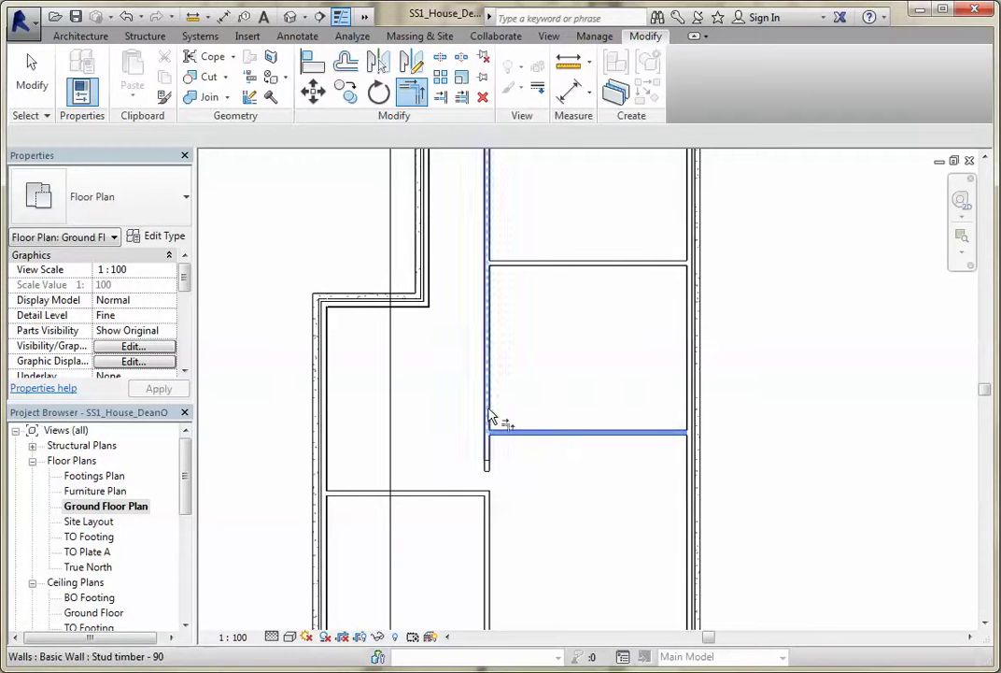
{"action": "left_click", "coordinate": [492, 417]}
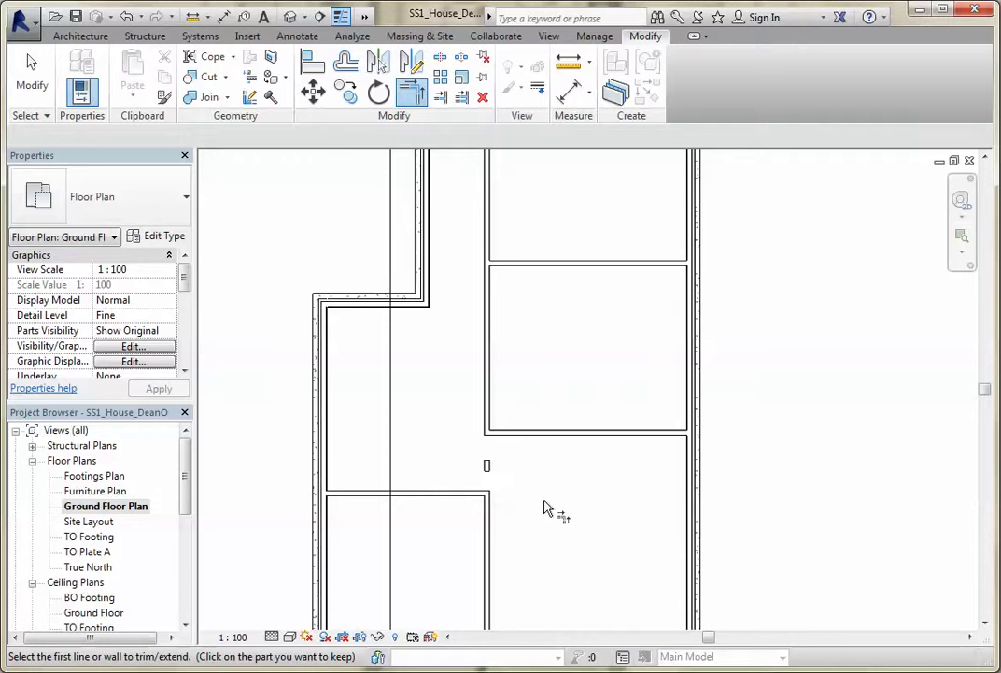
{"action": "key", "text": "Escape"}
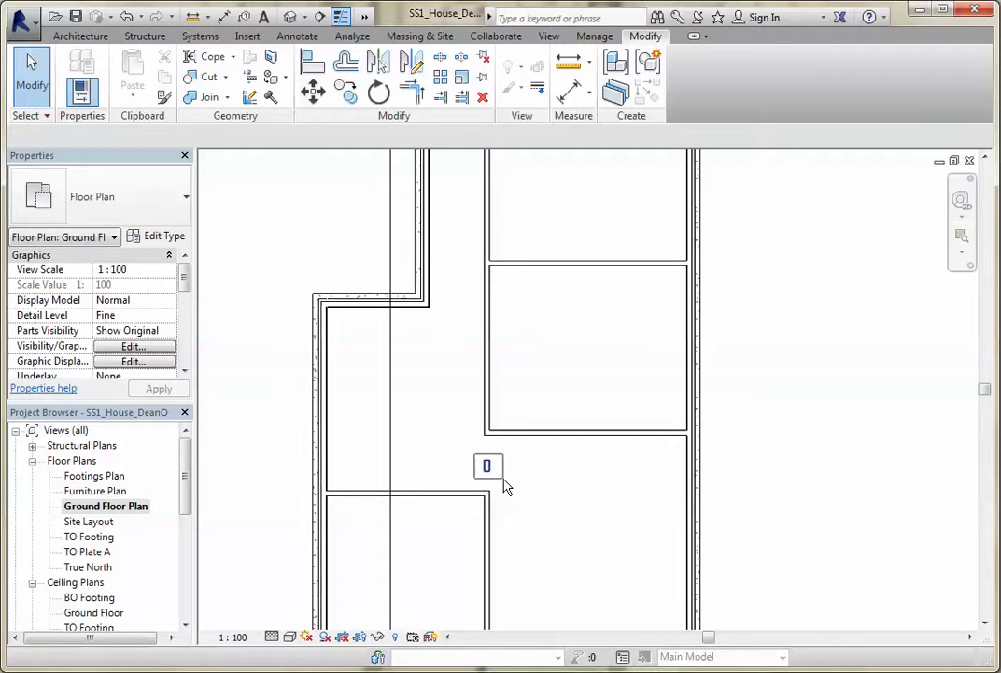
{"action": "left_click", "coordinate": [487, 464]}
{"action": "key", "text": "Delete"}
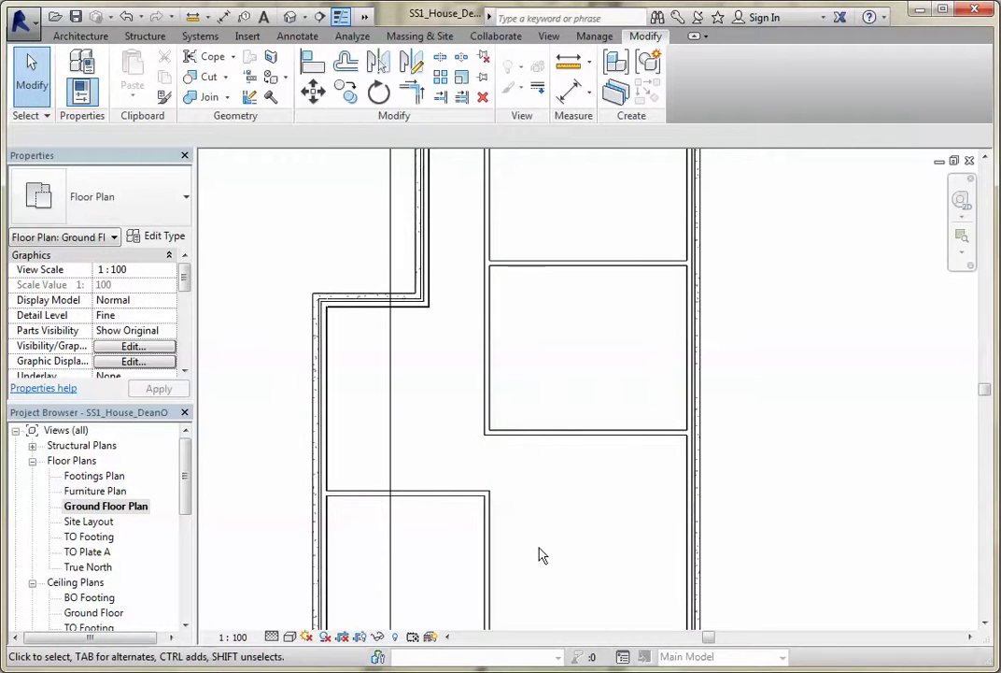
Draw a Stud timber - 90 wall from the exterior recess's lower inner corner straight down to the horizontal stud wall.
{"action": "scroll", "coordinate": [551, 553], "scroll_direction": "down", "scroll_amount": 3}
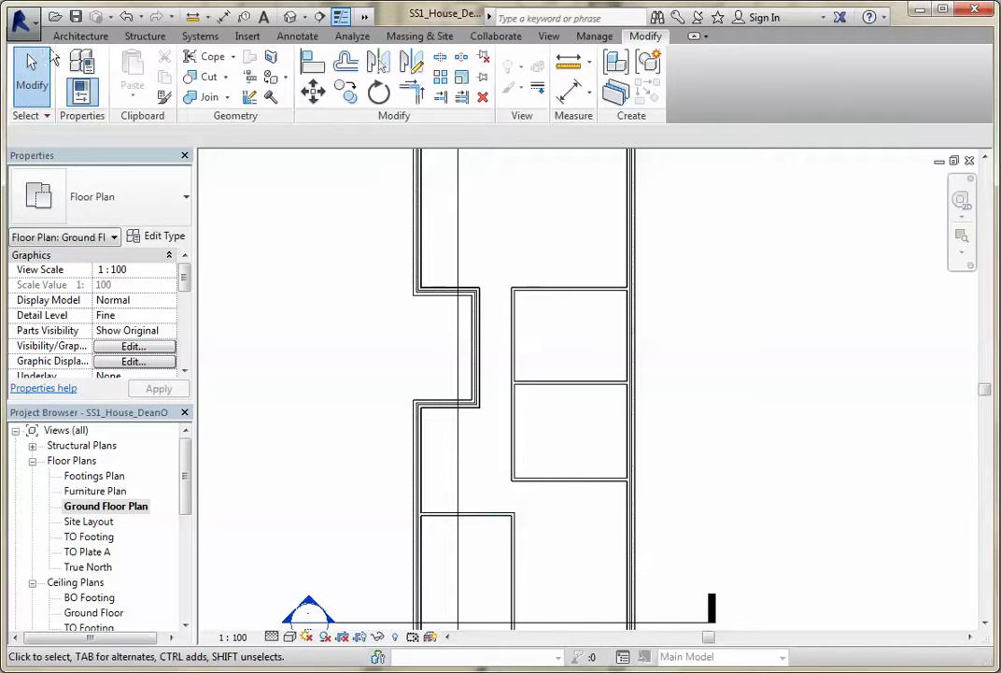
{"action": "left_click", "coordinate": [80, 36]}
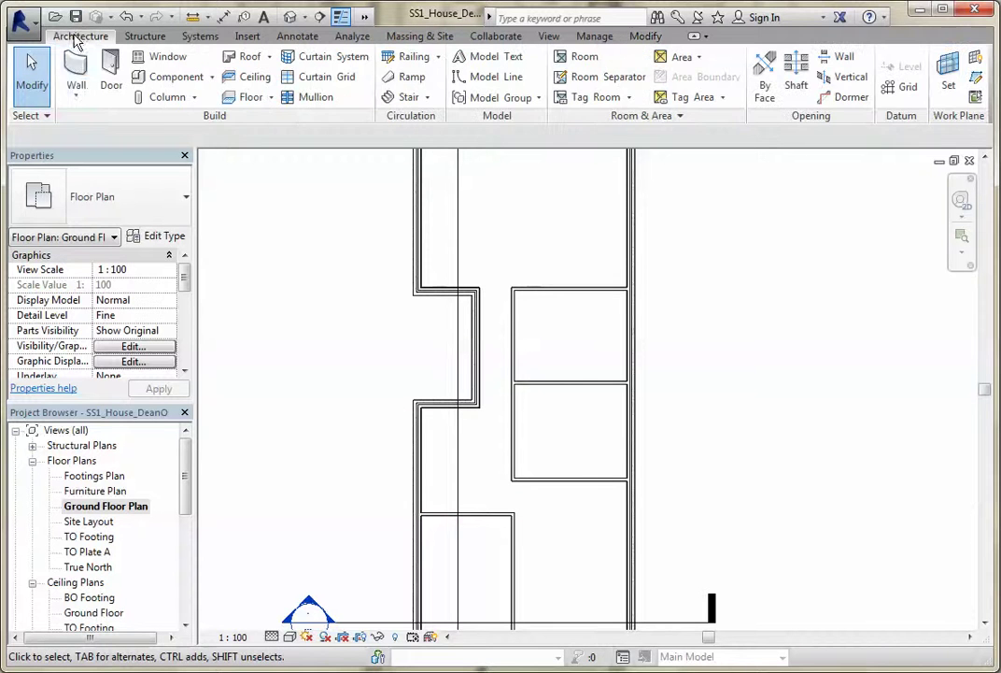
{"action": "left_click", "coordinate": [76, 73]}
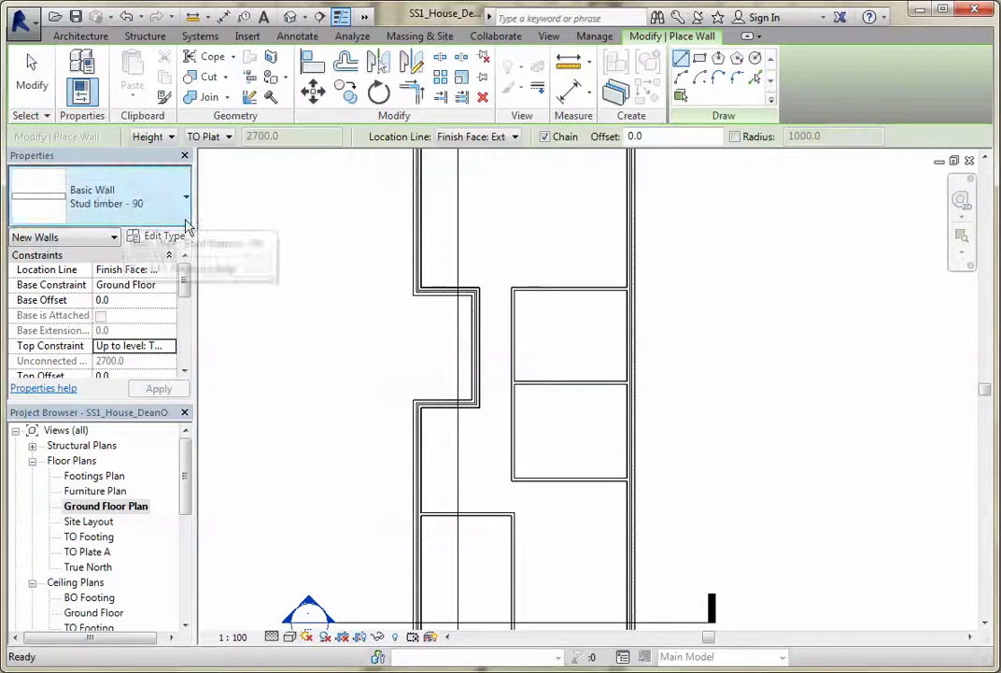
{"action": "left_click", "coordinate": [480, 408]}
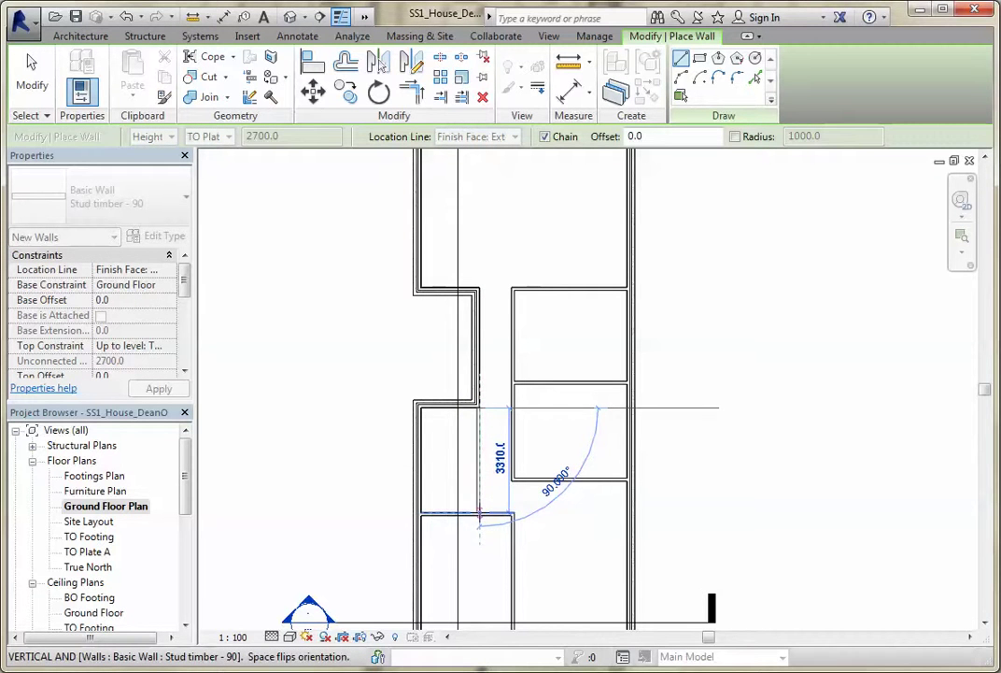
{"action": "key", "text": "Escape"}
{"action": "key", "text": "Escape"}
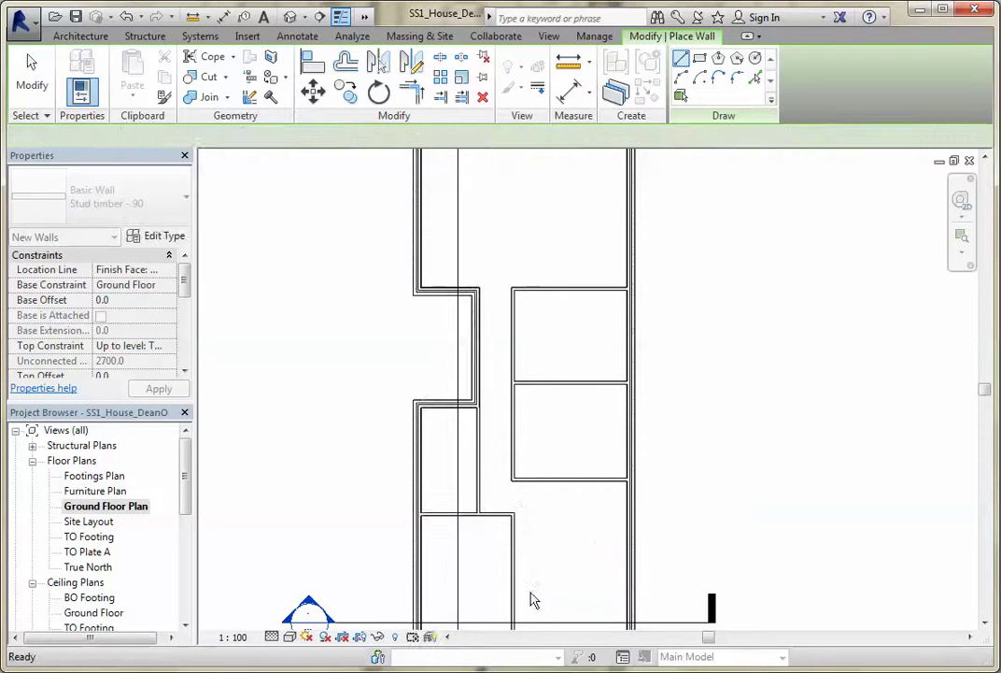
Draw a Stud timber - 90 wall 5000 mm straight down from the lower face of the lowest right-hand horizontal wall.
{"action": "scroll", "coordinate": [533, 599], "scroll_direction": "down", "scroll_amount": 1}
{"action": "middle_click_drag", "start_coordinate": [539, 594], "coordinate": [506, 500]}
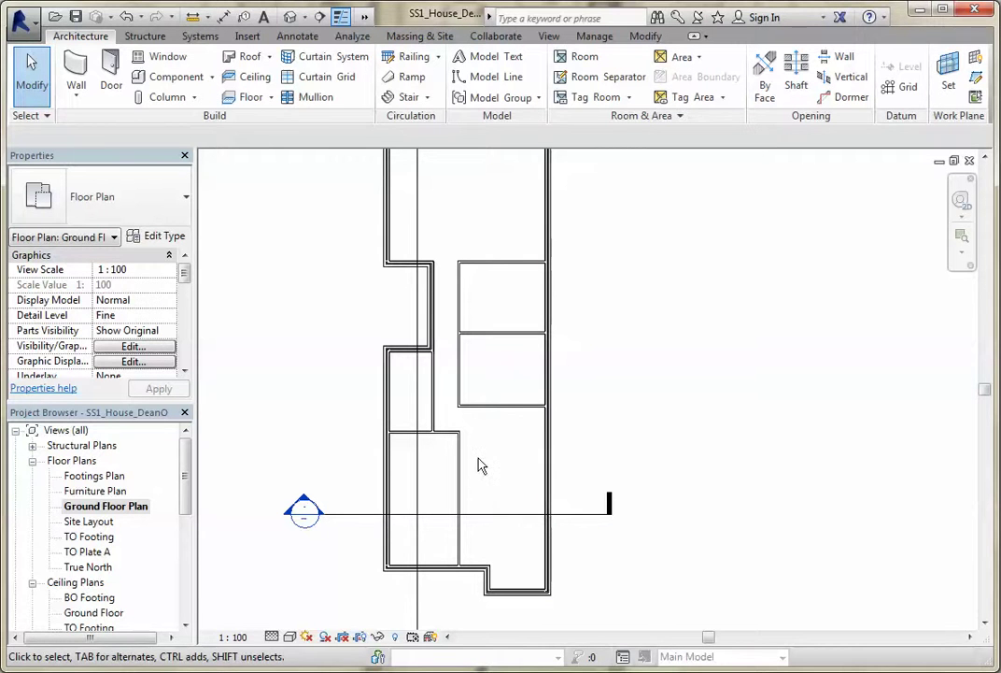
{"action": "left_click", "coordinate": [76, 68]}
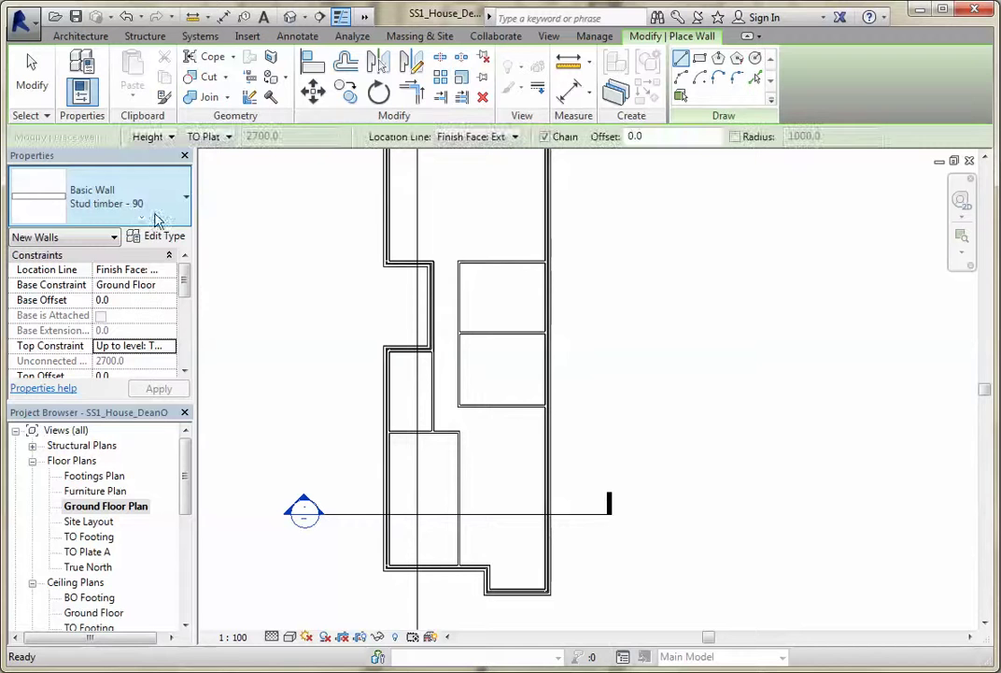
{"action": "left_click", "coordinate": [489, 406]}
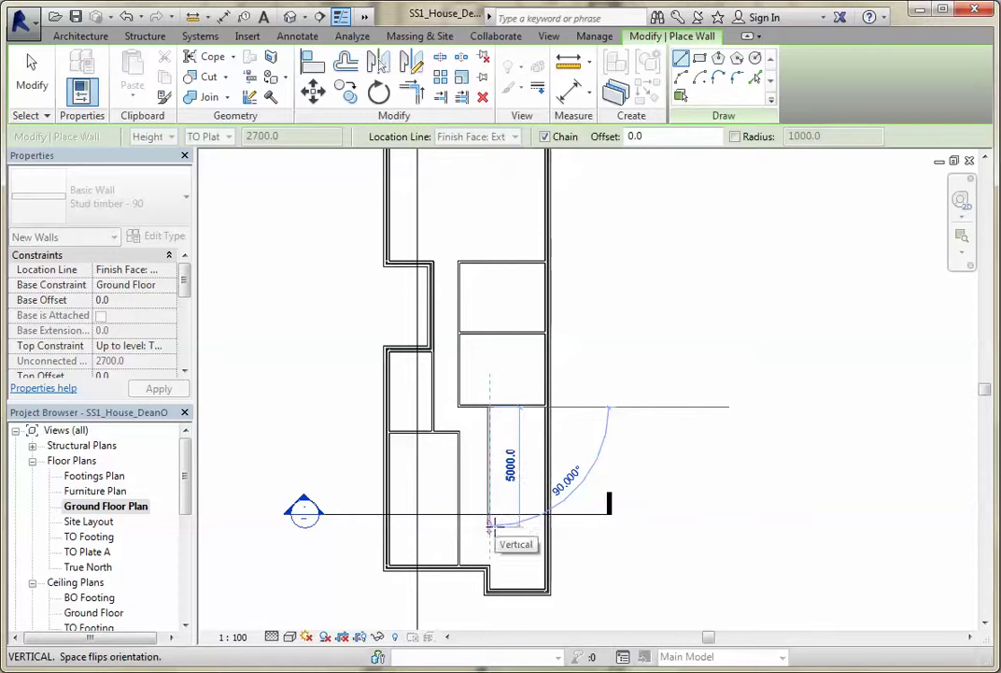
{"action": "left_click", "coordinate": [489, 525]}
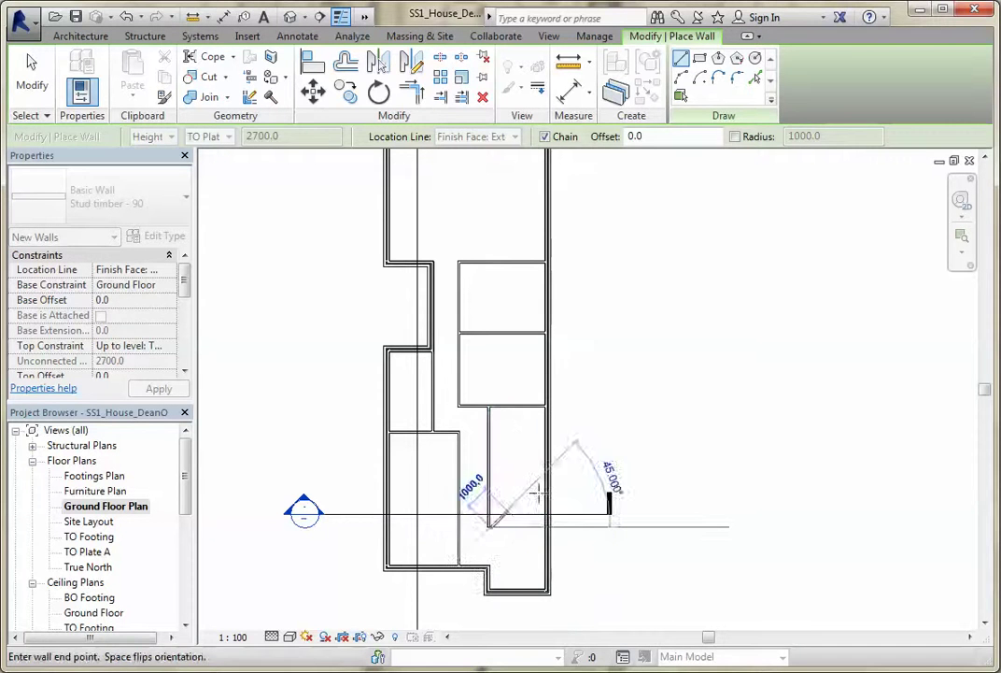
{"action": "key", "text": "Escape"}
{"action": "key", "text": "Escape"}
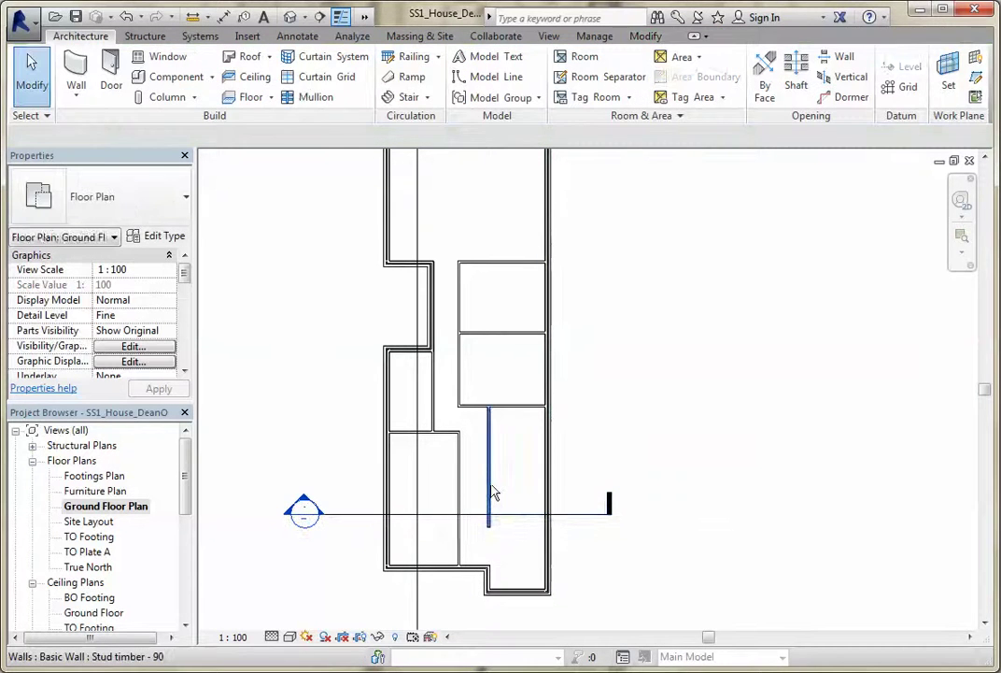
Set the distance between the new vertical stud wall and the right exterior wall to 2470 mm.
{"action": "left_click", "coordinate": [490, 487]}
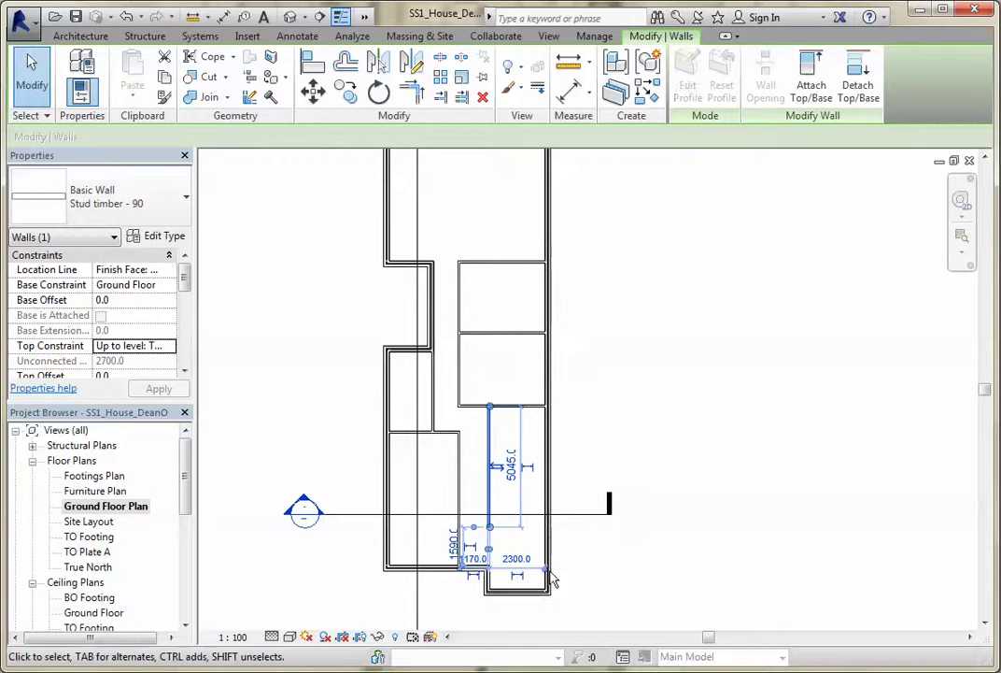
{"action": "left_click", "coordinate": [510, 560]}
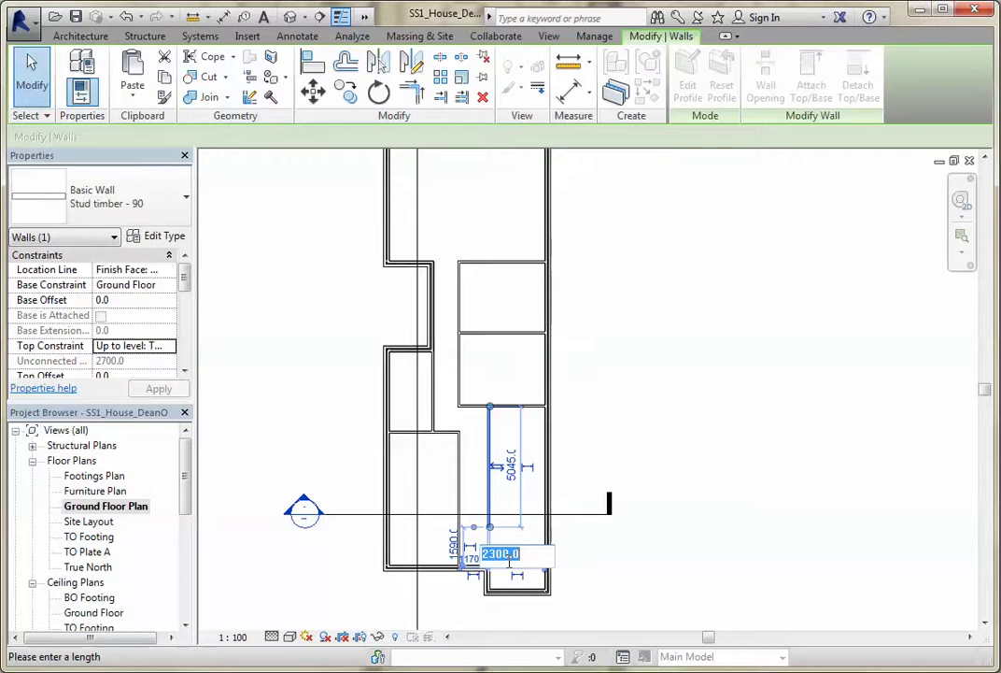
{"action": "type", "text": "2"}
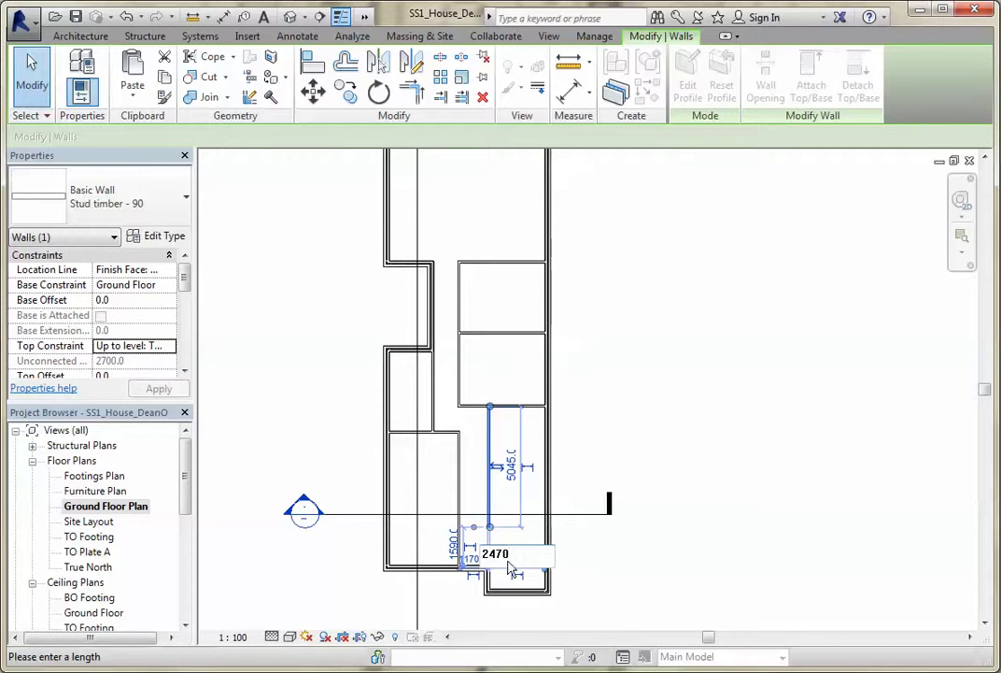
{"action": "type", "text": "470"}
{"action": "key", "text": "Return"}
{"action": "left_click", "coordinate": [673, 501]}
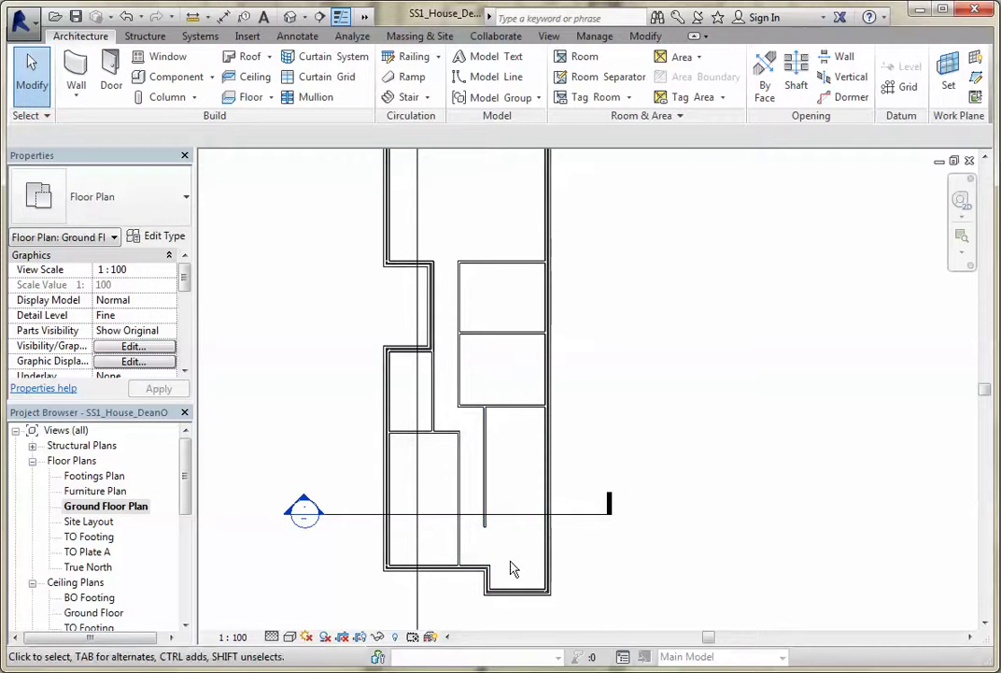
Dismiss the save reminder and measure the clear width between the two lower vertical stud walls with an aligned dimension.
{"action": "scroll", "coordinate": [467, 540], "scroll_direction": "up", "scroll_amount": 3}
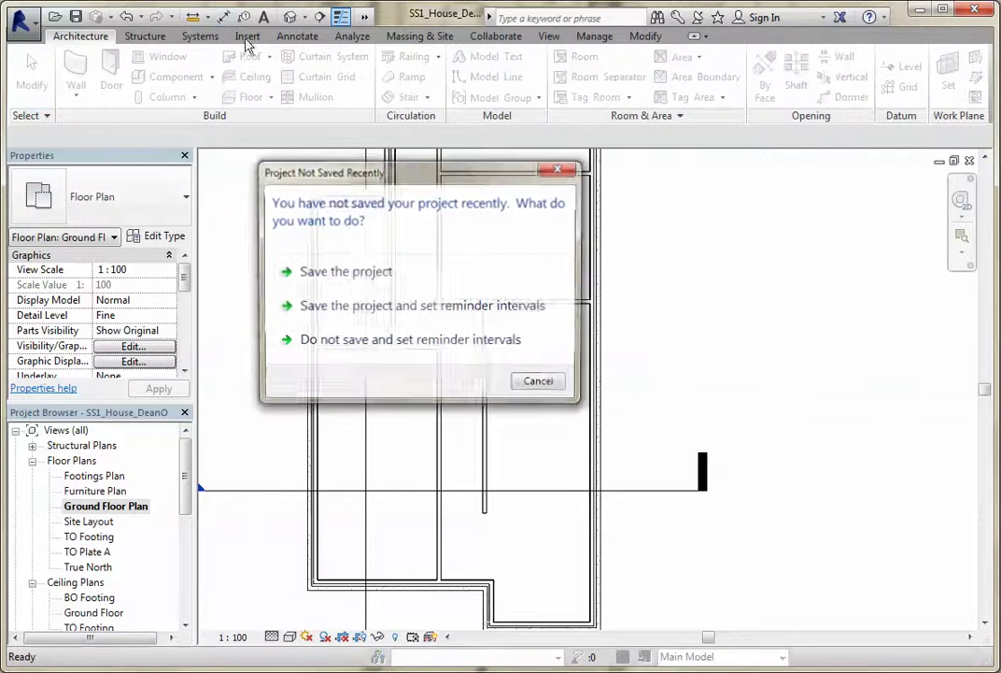
{"action": "left_click", "coordinate": [546, 386]}
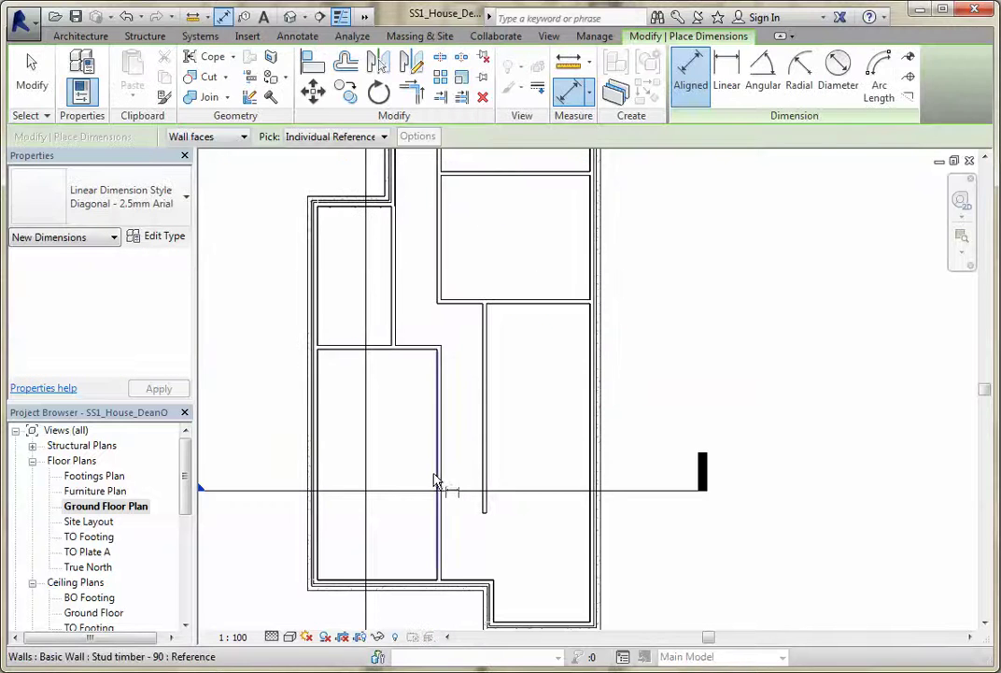
{"action": "left_click", "coordinate": [482, 470]}
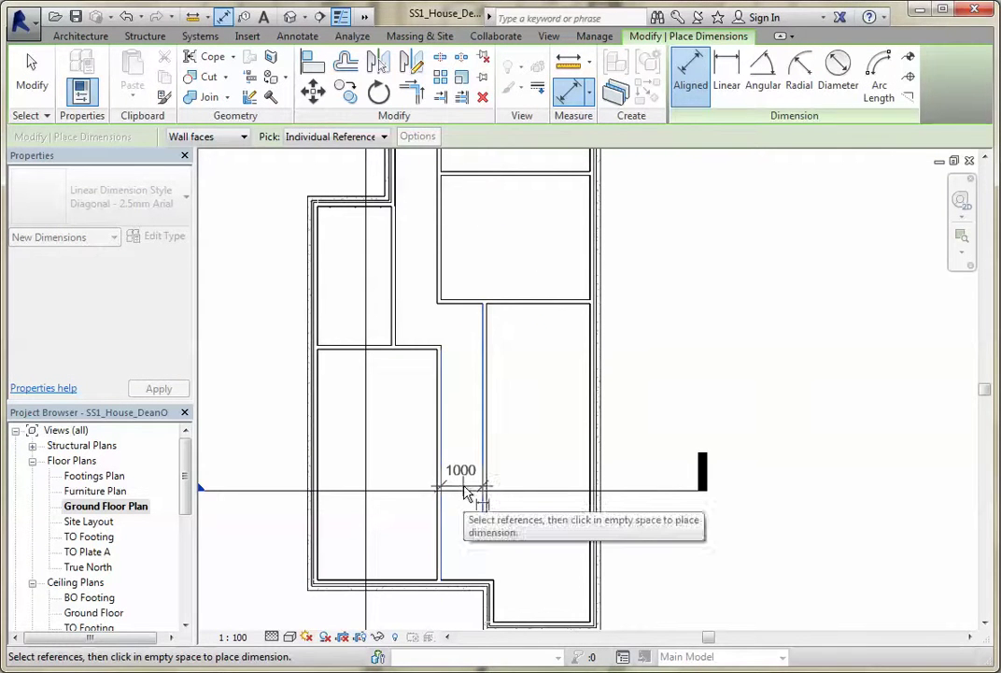
{"action": "key", "text": "Escape"}
{"action": "key", "text": "Escape"}
{"action": "key", "text": "d"}
{"action": "key", "text": "i"}
{"action": "scroll", "coordinate": [536, 425], "scroll_direction": "down", "scroll_amount": 1}
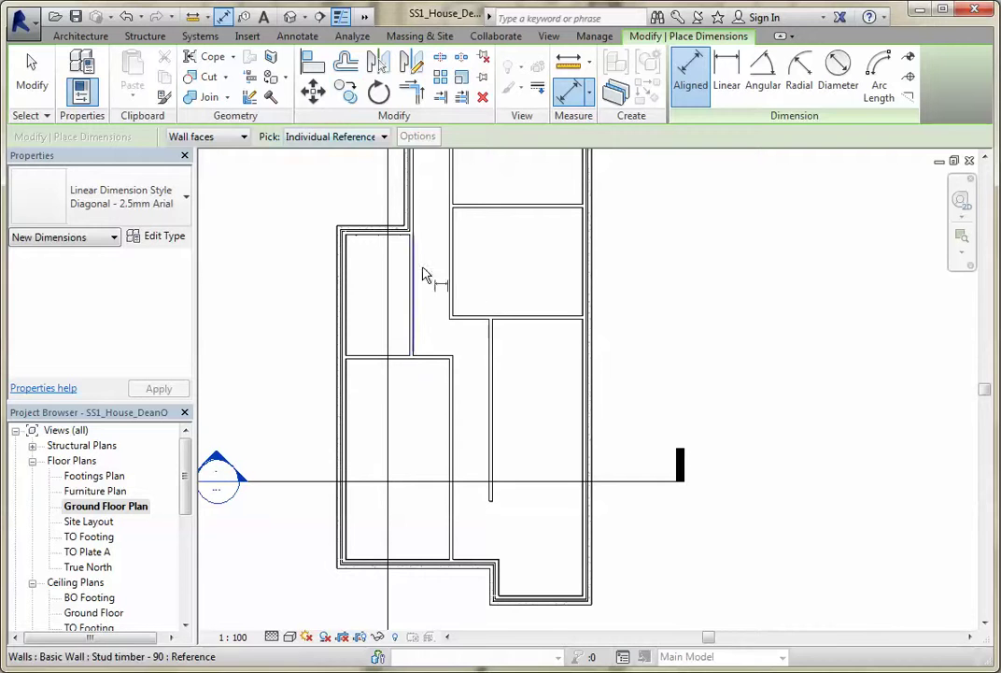
{"action": "left_click", "coordinate": [545, 328]}
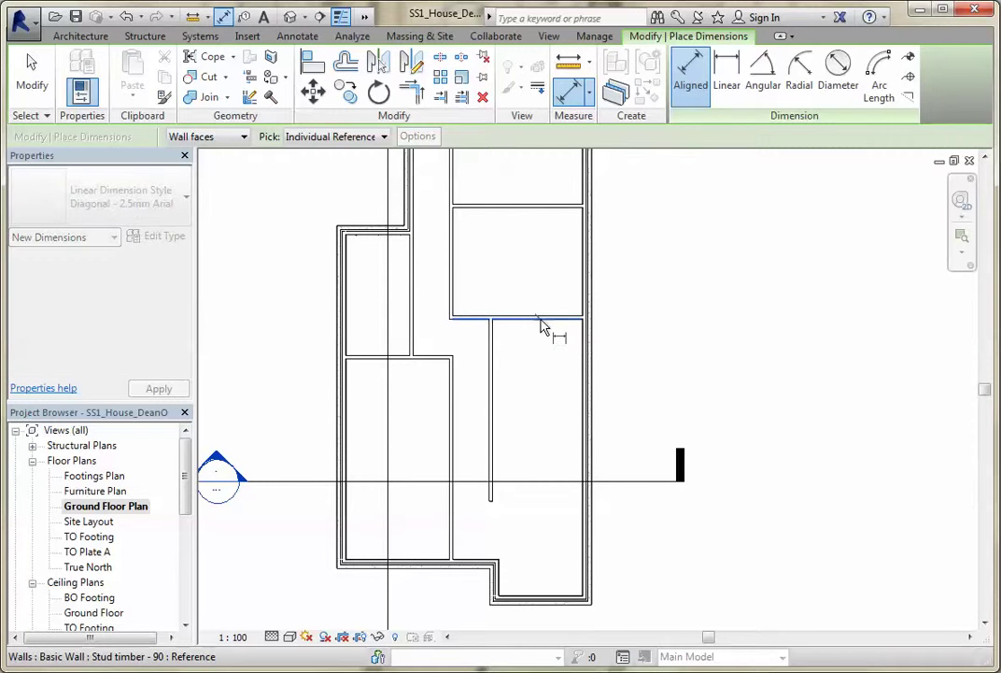
{"action": "key", "text": "Escape"}
{"action": "key", "text": "Escape"}
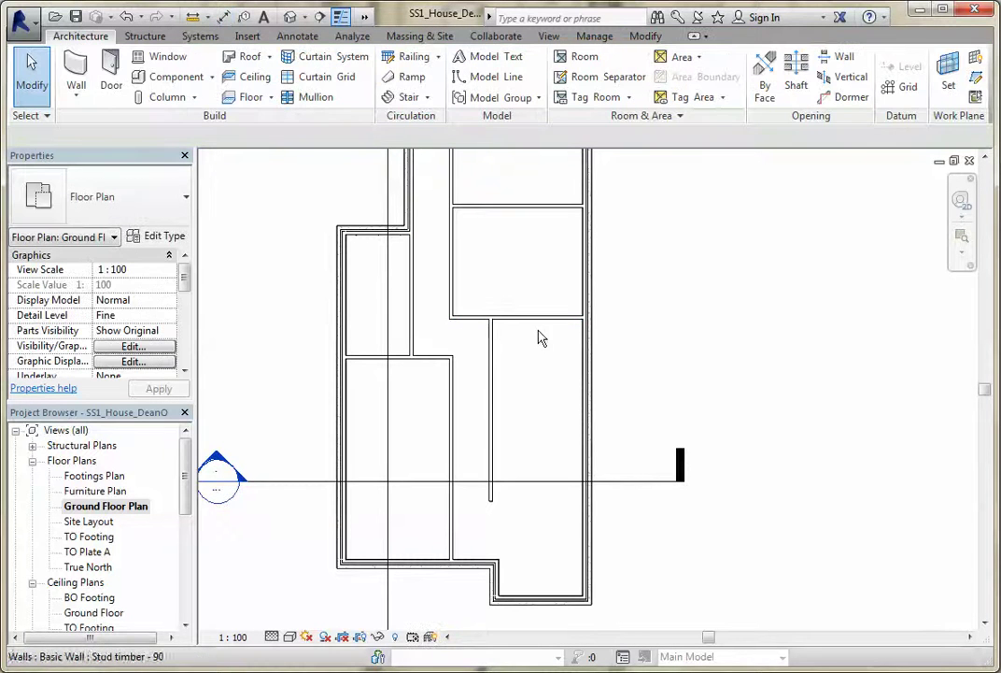
Copy the lowest right-hand horizontal stud wall straight down along the exterior wall, leaving a gap of about 2210 mm.
{"action": "left_click", "coordinate": [537, 319]}
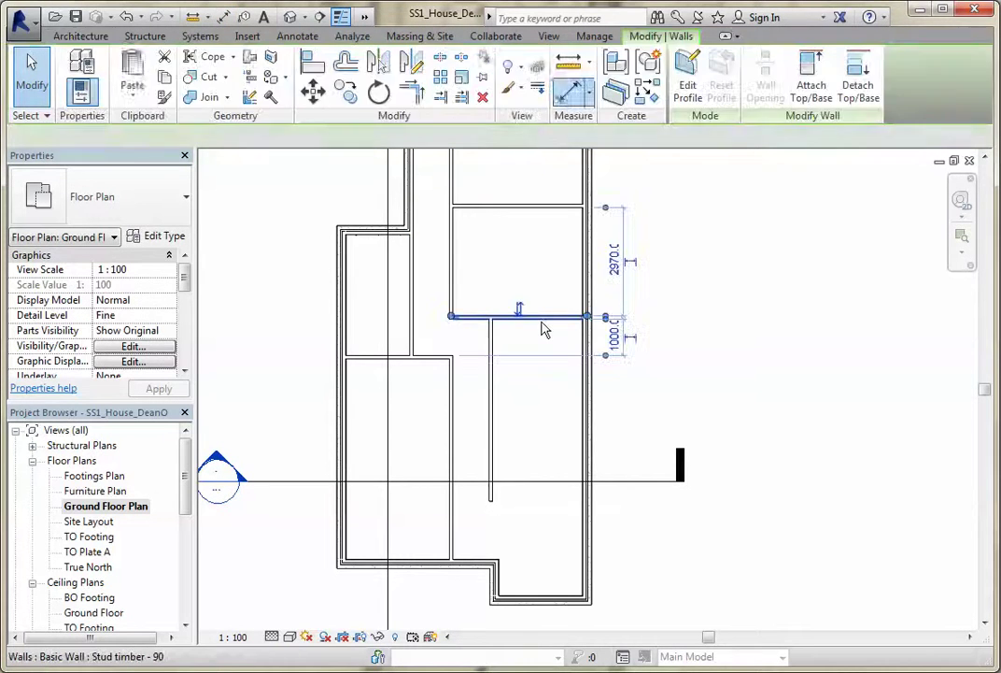
{"action": "left_click", "coordinate": [346, 92]}
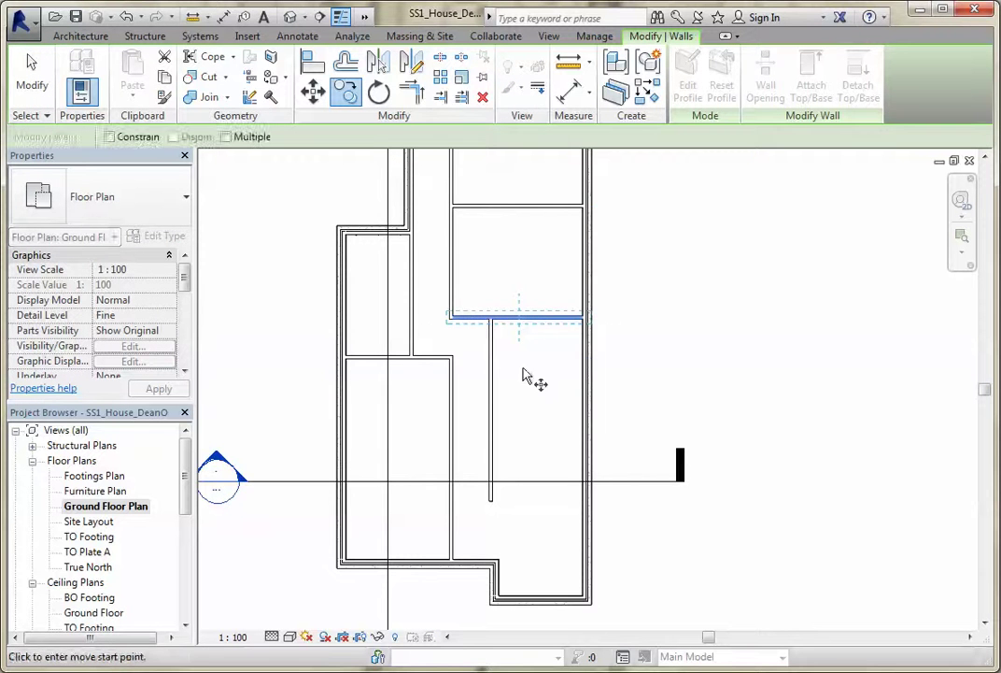
{"action": "left_click", "coordinate": [581, 319]}
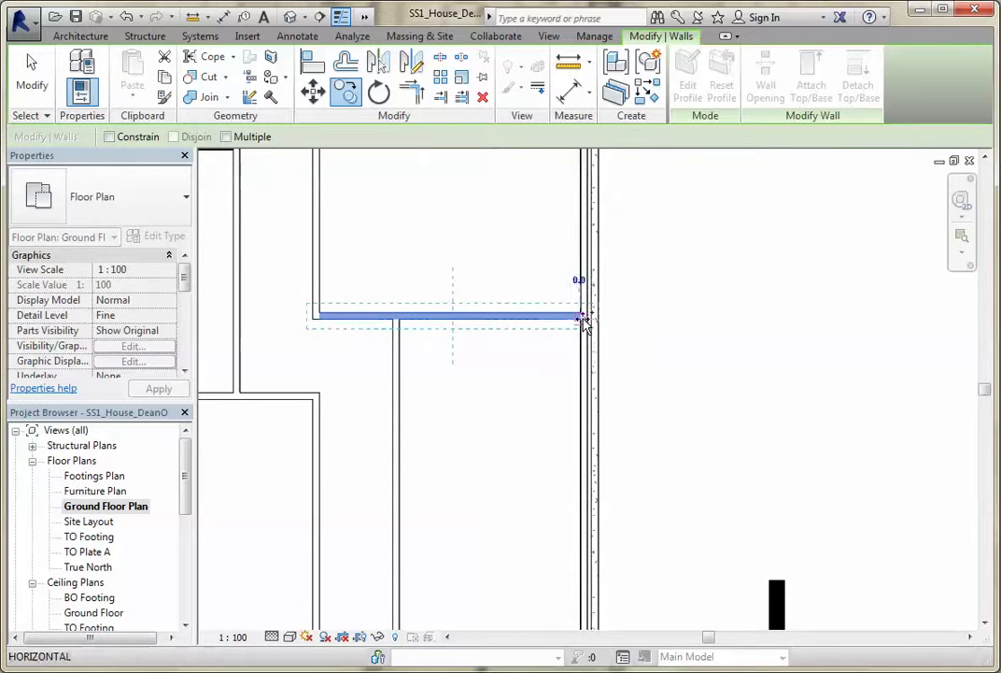
{"action": "left_click", "coordinate": [584, 488]}
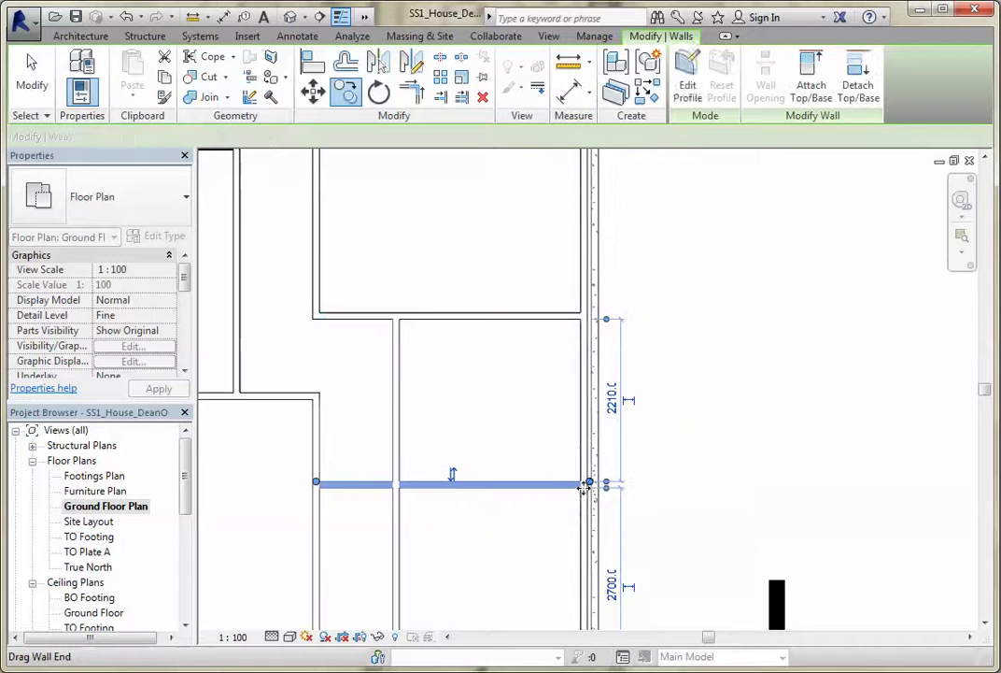
Set the gap between the copied horizontal stud wall and the horizontal wall above it to 2250 mm.
{"action": "left_click", "coordinate": [611, 405]}
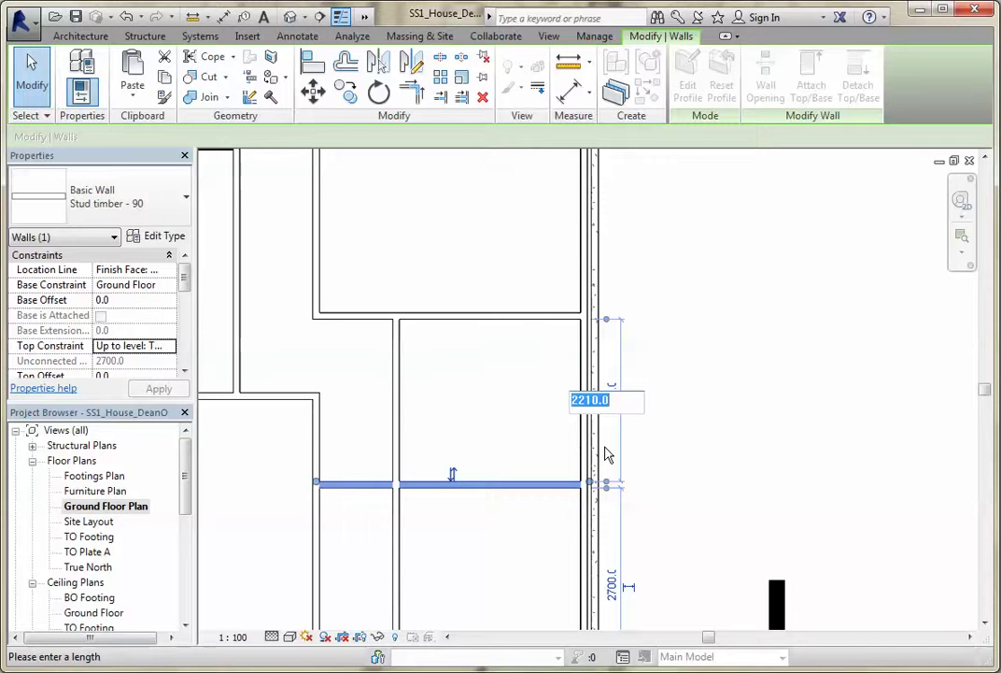
{"action": "type", "text": "2"}
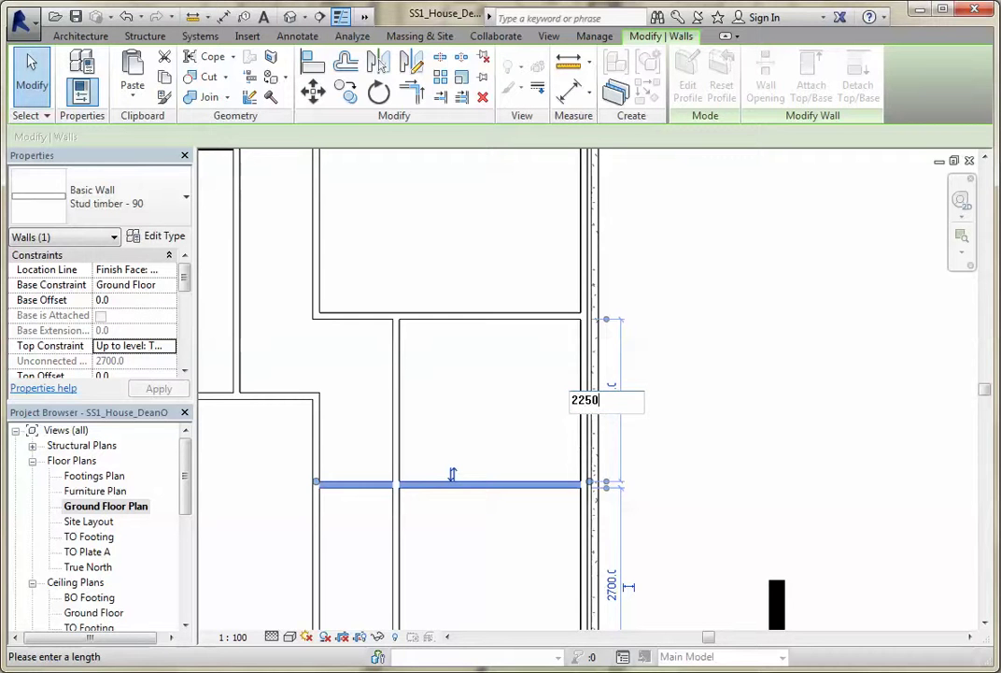
{"action": "type", "text": "250"}
{"action": "key", "text": "Return"}
{"action": "left_click", "coordinate": [453, 541]}
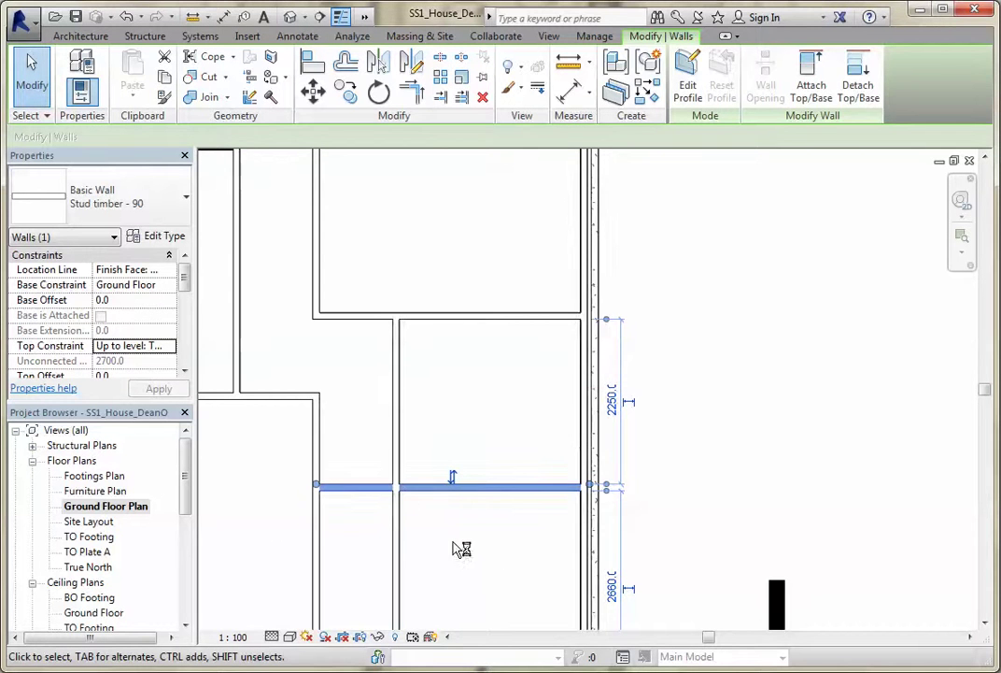
Trim the copied horizontal stud wall and the short-room vertical stud wall to a corner, keeping the exterior-wall side and the upper part.
{"action": "left_click", "coordinate": [473, 487]}
{"action": "left_click", "coordinate": [412, 94]}
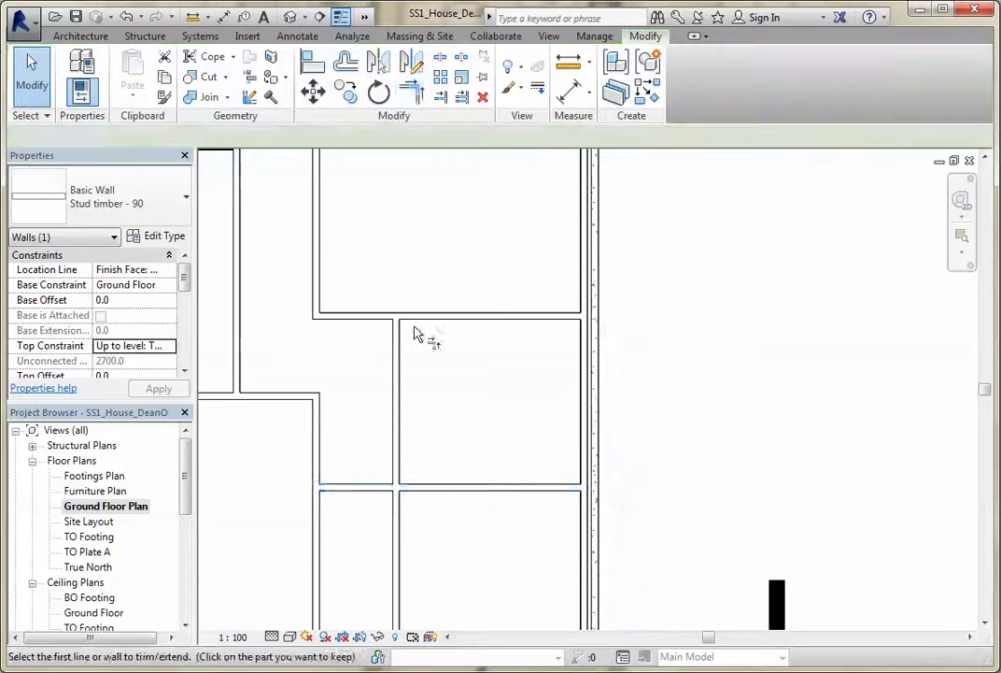
{"action": "left_click", "coordinate": [467, 488]}
{"action": "left_click", "coordinate": [398, 458]}
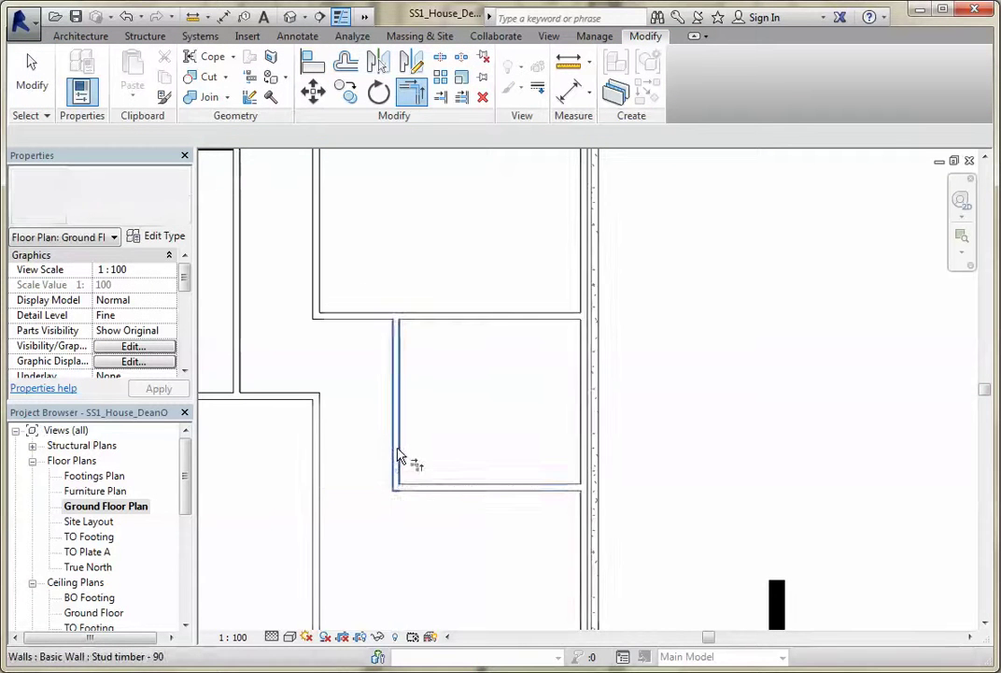
{"action": "scroll", "coordinate": [401, 568], "scroll_direction": "down", "scroll_amount": 2}
{"action": "scroll", "coordinate": [402, 570], "scroll_direction": "up", "scroll_amount": 1}
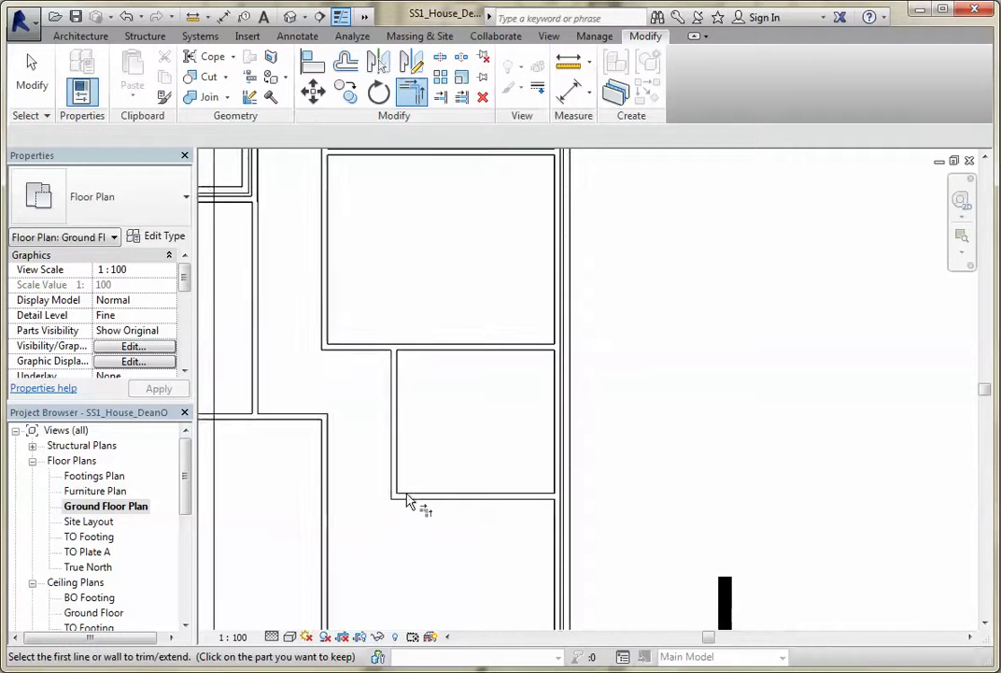
{"action": "left_click", "coordinate": [398, 484]}
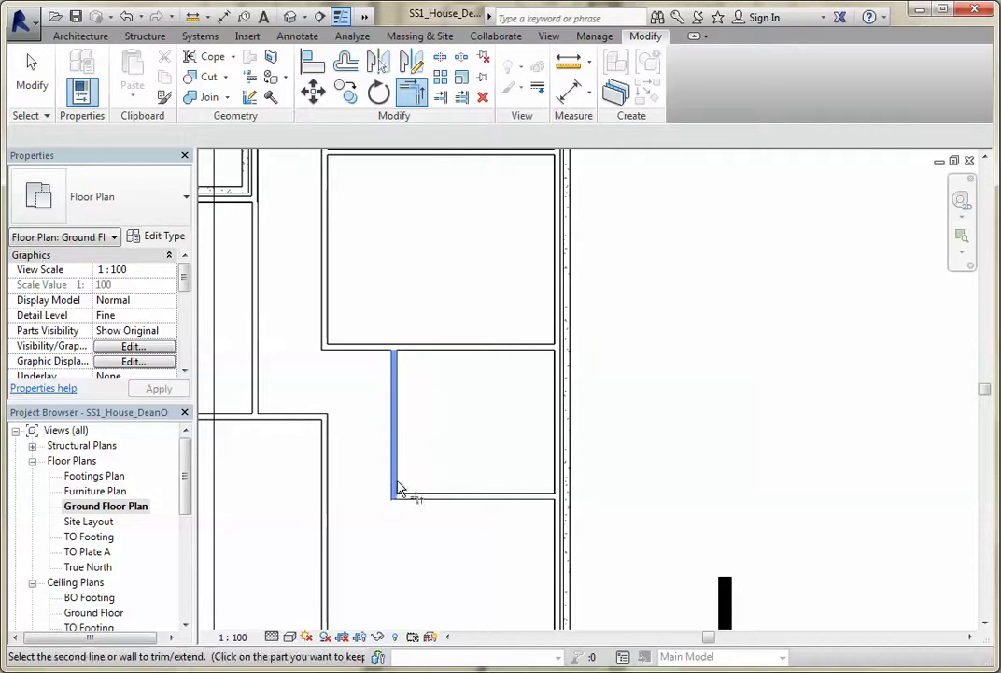
{"action": "left_click", "coordinate": [397, 495]}
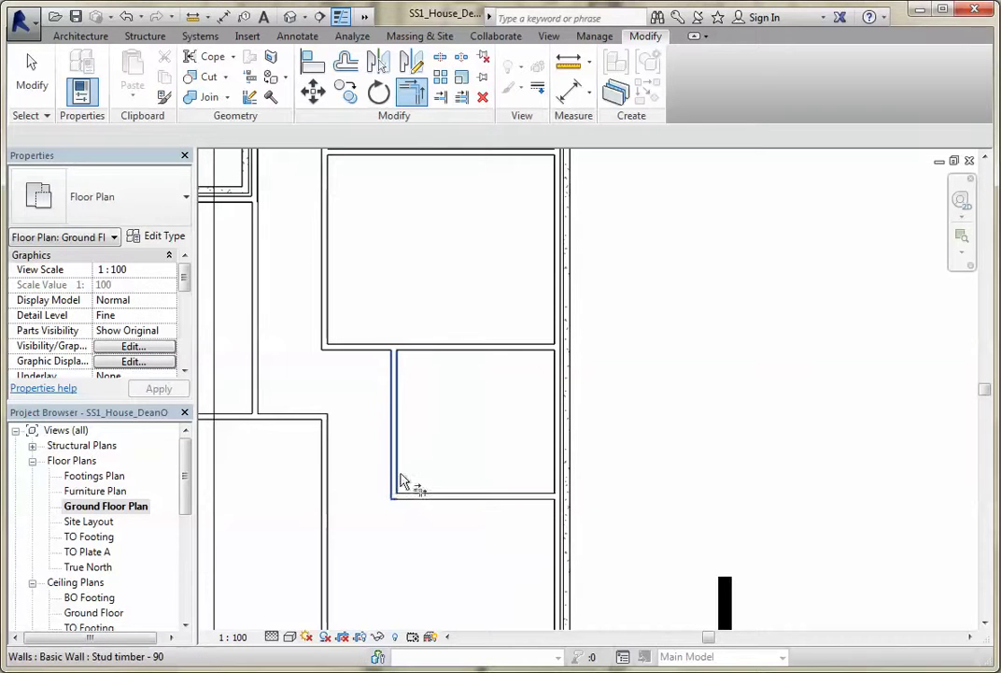
{"action": "left_click", "coordinate": [401, 484]}
{"action": "key", "text": "Escape"}
{"action": "key", "text": "Escape"}
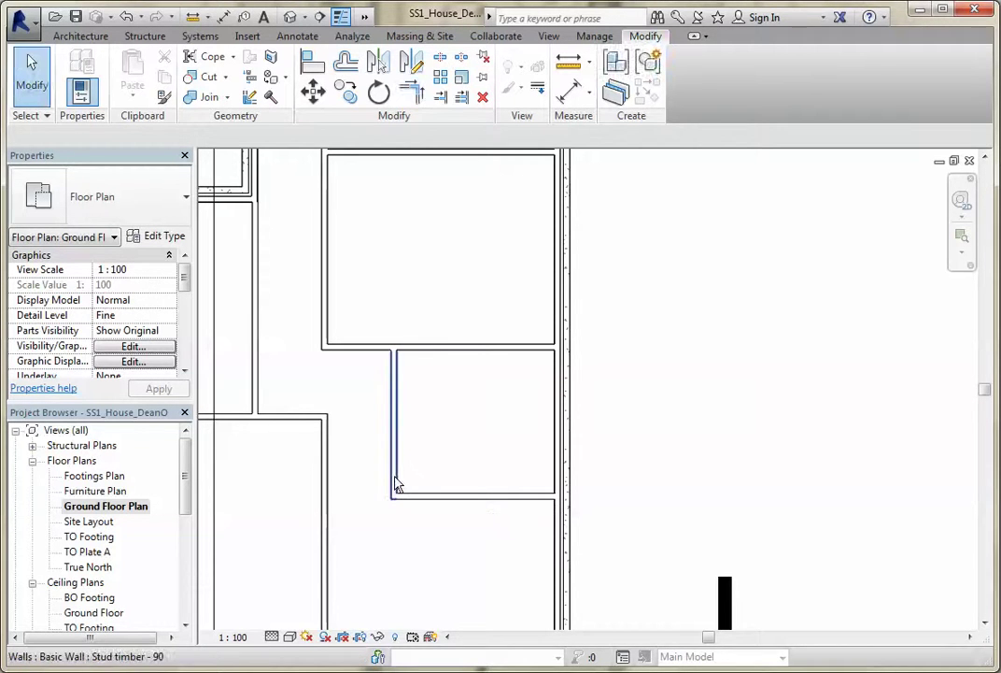
Stretch the lower end of the trimmed vertical stud wall straight down to a wall length of about 4300 mm.
{"action": "left_click", "coordinate": [397, 485]}
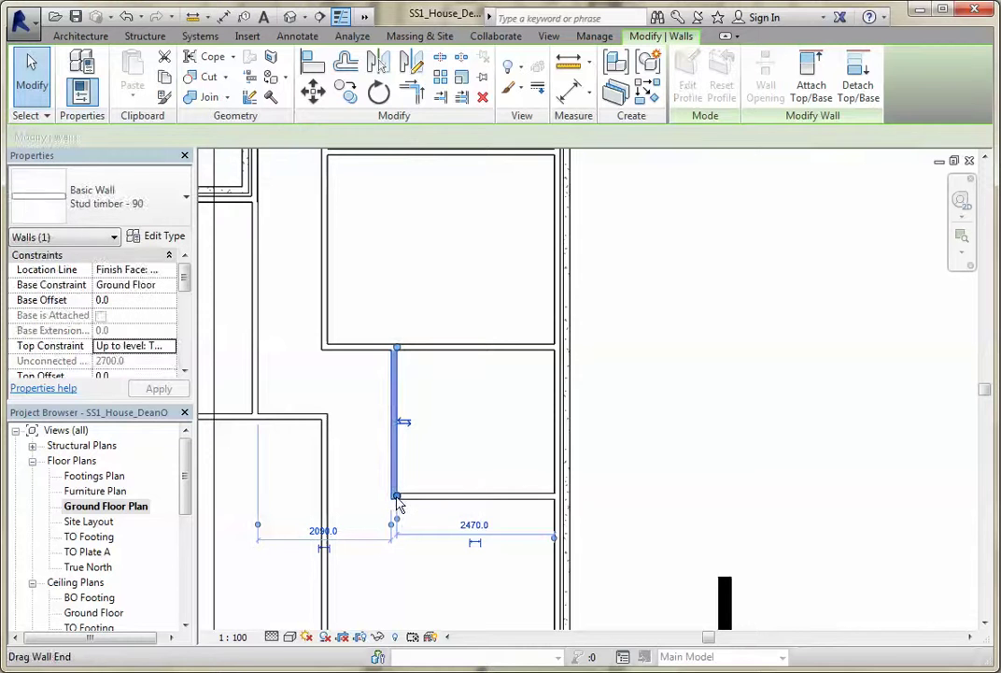
{"action": "left_click_drag", "start_coordinate": [396, 496], "coordinate": [393, 622]}
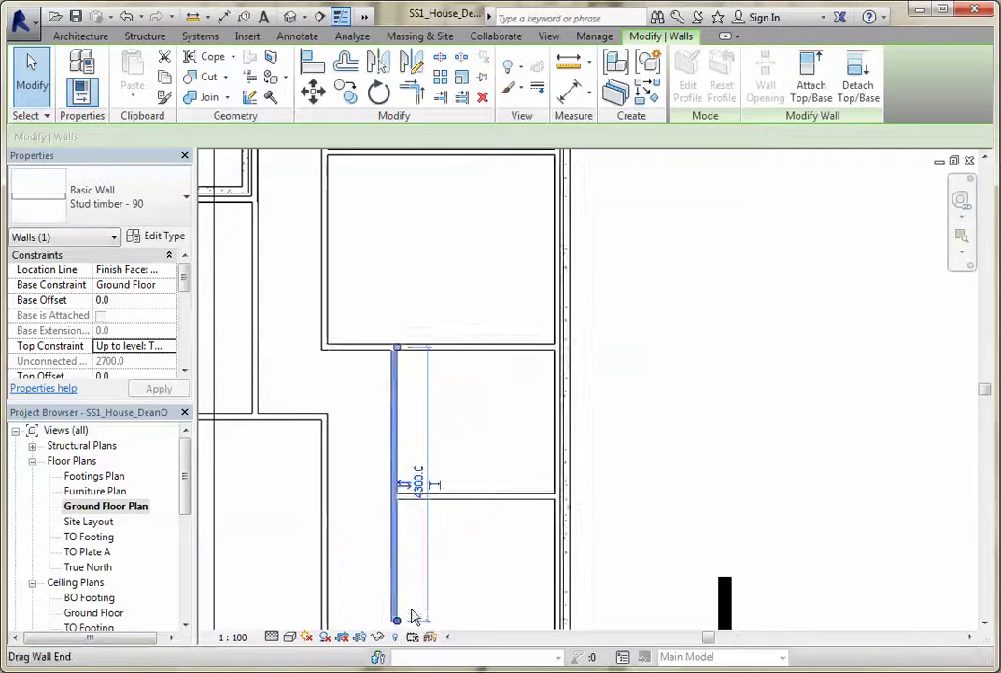
{"action": "scroll", "coordinate": [446, 589], "scroll_direction": "down", "scroll_amount": 1}
{"action": "middle_click_drag", "start_coordinate": [445, 589], "coordinate": [451, 410]}
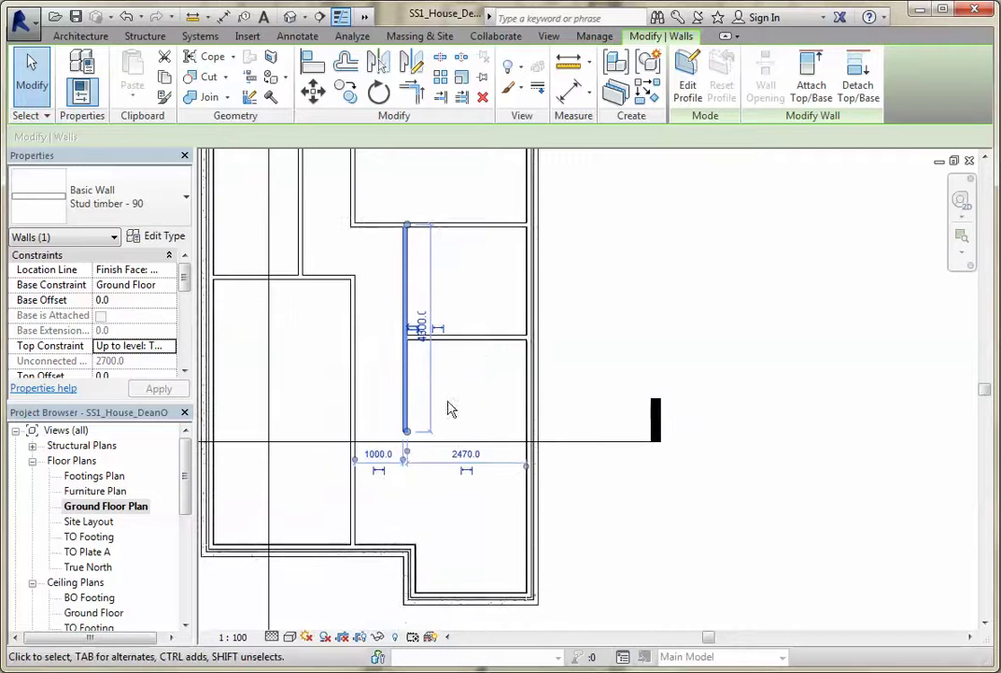
Copy the lowest horizontal stud wall straight down along the exterior wall, leaving a gap of about 1610 mm.
{"action": "left_click", "coordinate": [478, 340]}
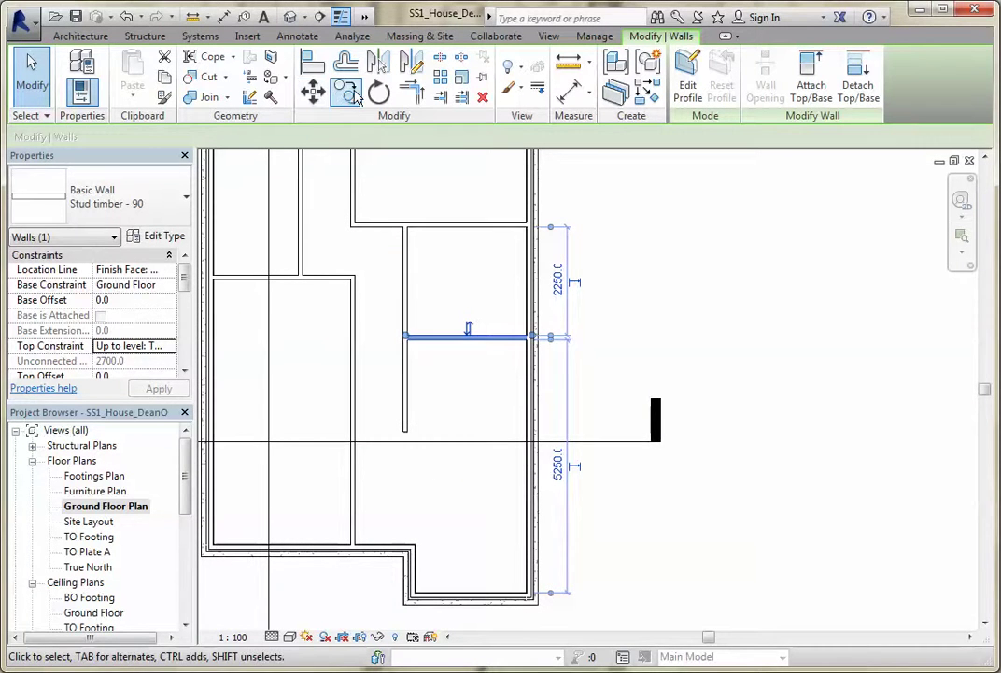
{"action": "left_click", "coordinate": [345, 91]}
{"action": "left_click", "coordinate": [532, 343]}
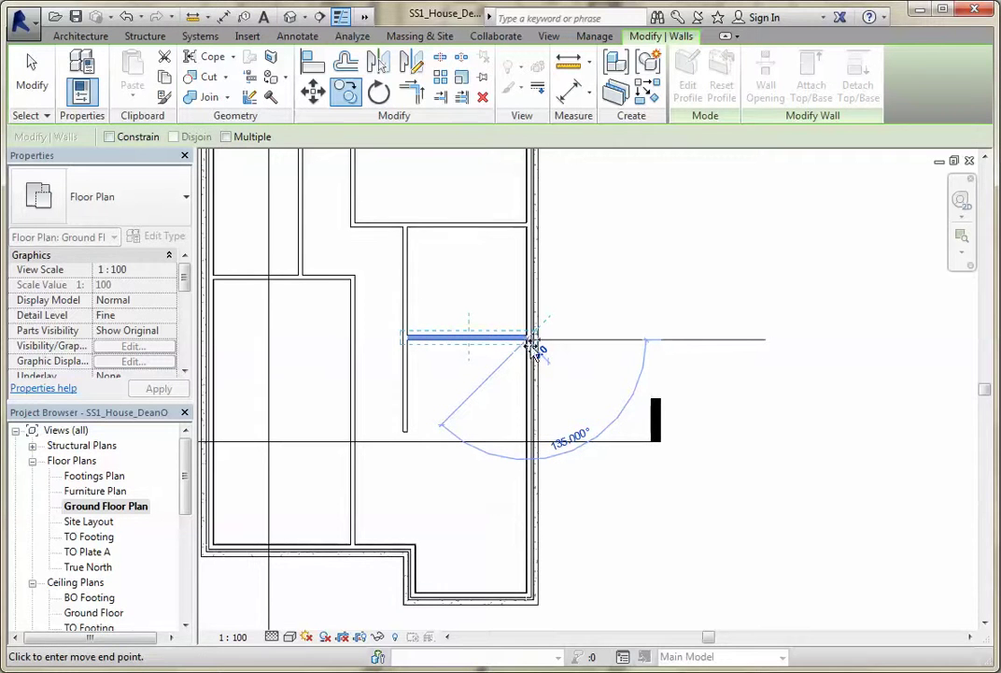
{"action": "left_click", "coordinate": [529, 419]}
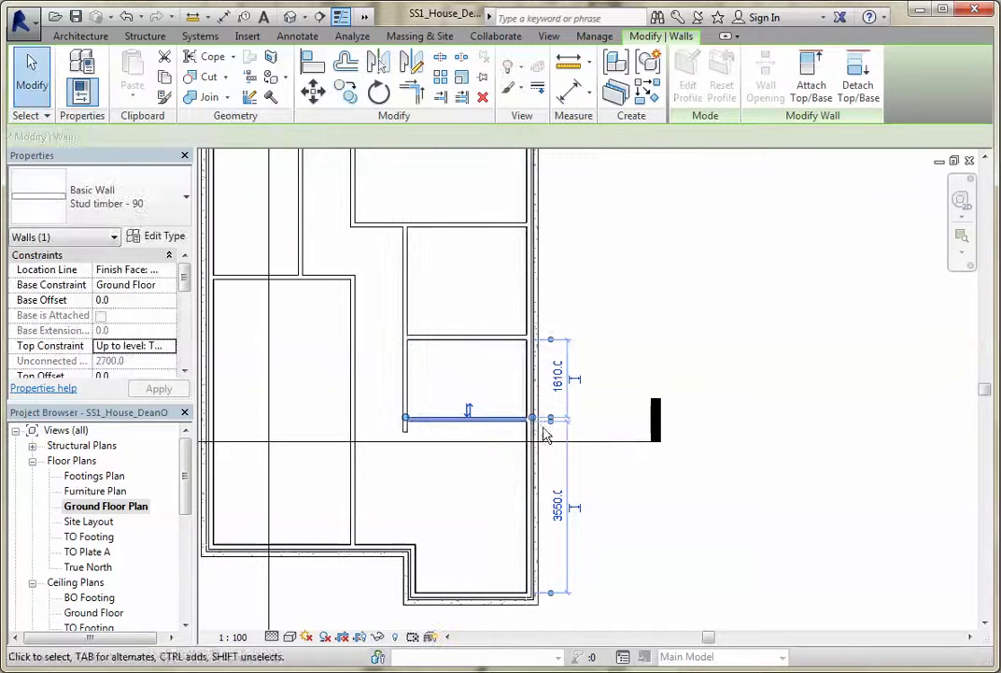
Set the gap between the new horizontal stud wall and the horizontal wall above it to 1710 mm.
{"action": "left_click", "coordinate": [556, 378]}
{"action": "type", "text": "1710"}
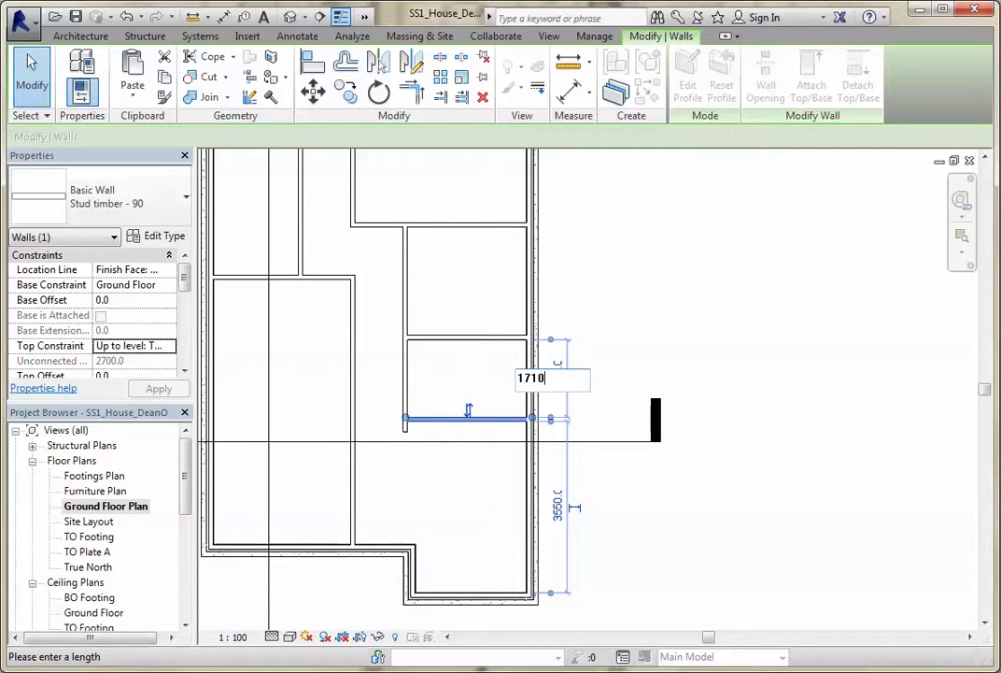
{"action": "key", "text": "Return"}
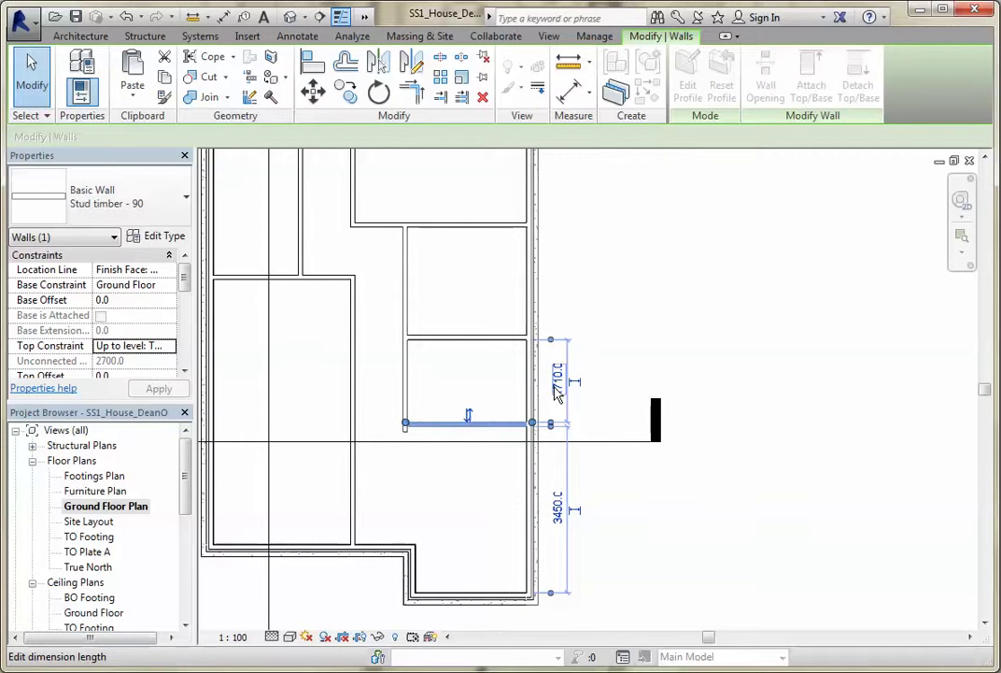
{"action": "left_click", "coordinate": [439, 411]}
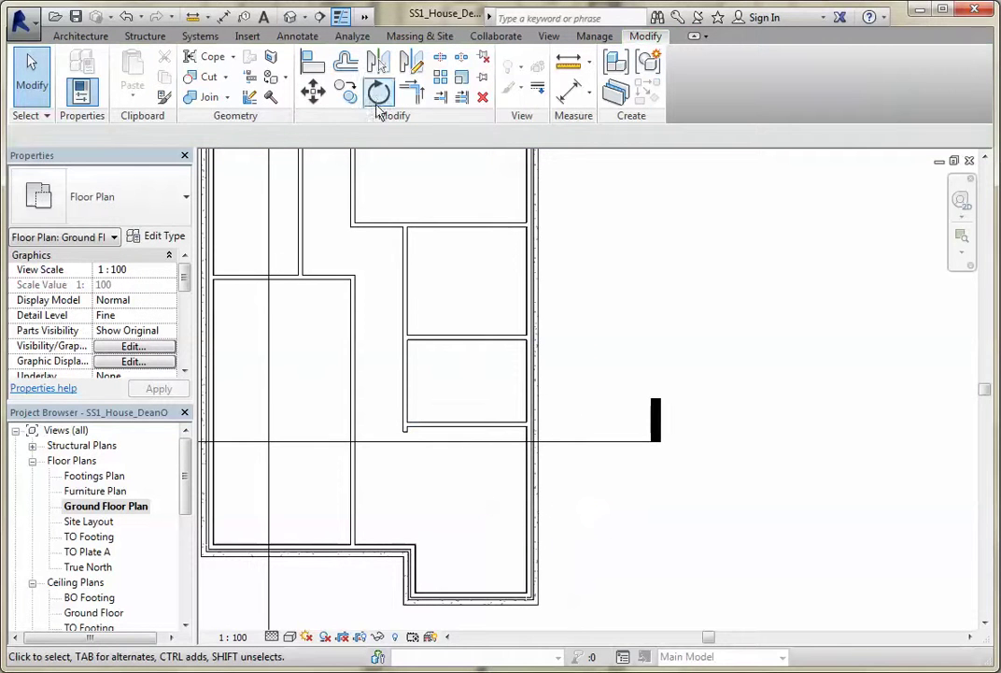
Trim the new horizontal stud wall and the stretched vertical stud wall to a clean corner, removing the overhanging stub.
{"action": "left_click", "coordinate": [411, 92]}
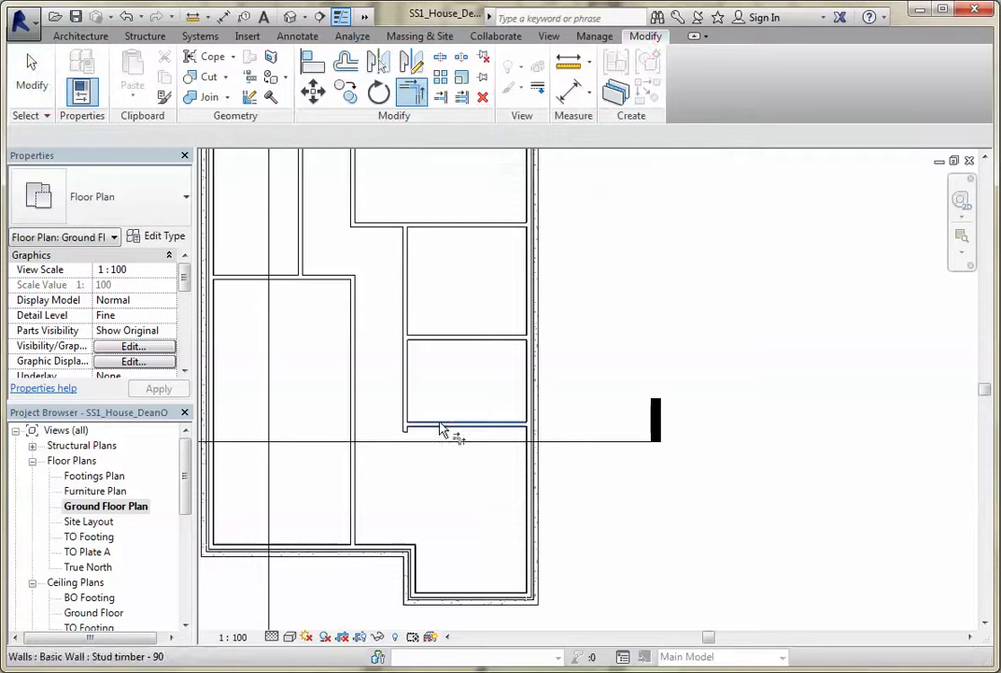
{"action": "left_click", "coordinate": [439, 425]}
{"action": "left_click", "coordinate": [409, 407]}
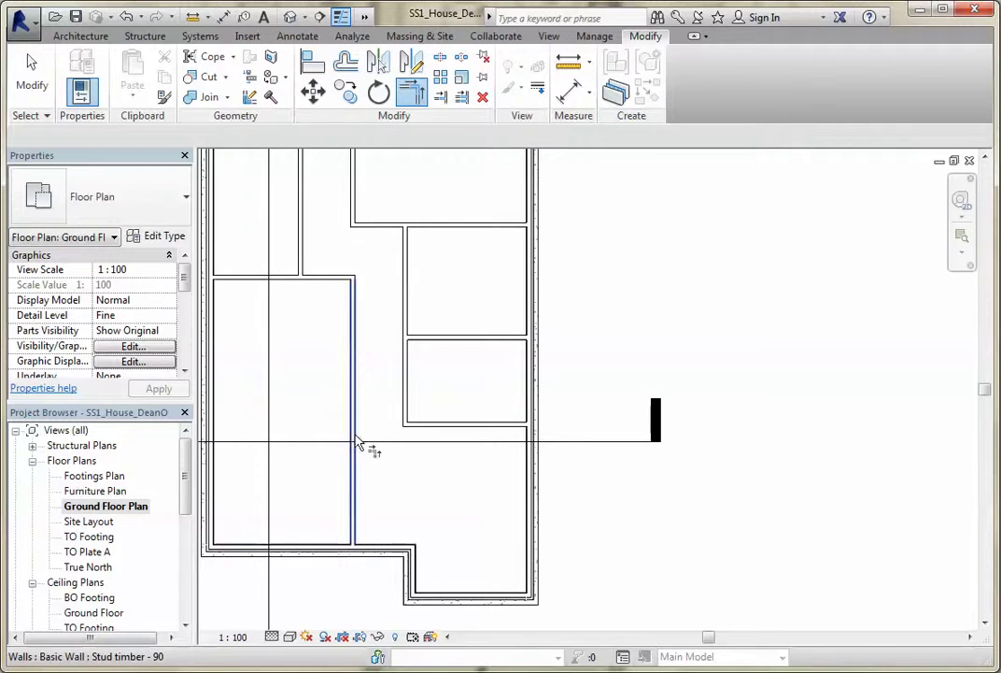
Draw two chained Stud timber - 90 walls enclosing a space about 510 by 1000 mm in the lower corner of the narrow left-hand room.
{"action": "scroll", "coordinate": [369, 467], "scroll_direction": "down", "scroll_amount": 3}
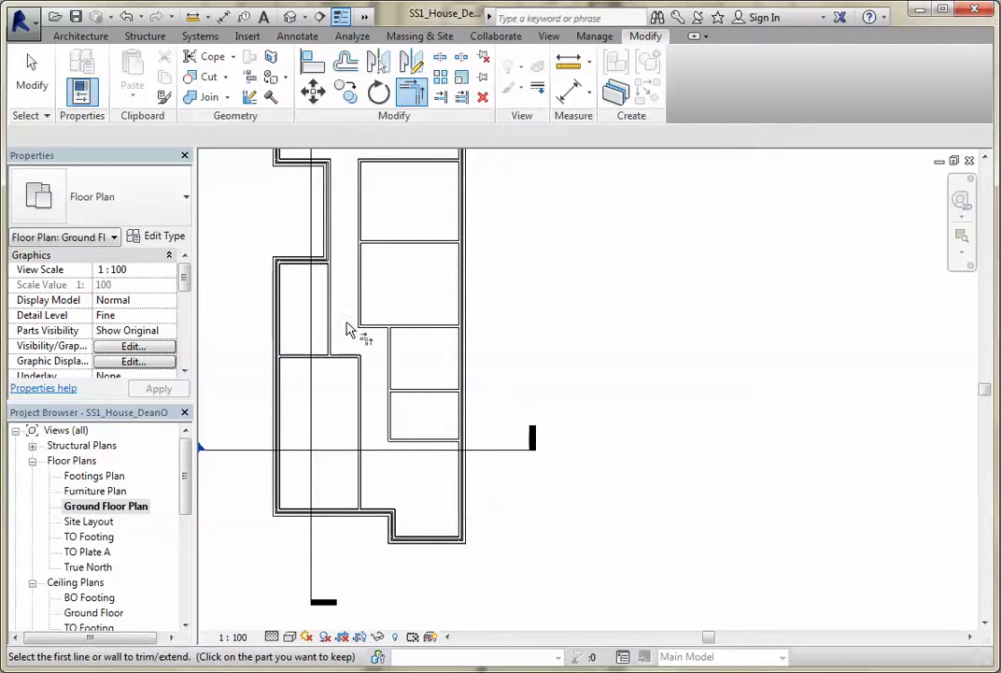
{"action": "scroll", "coordinate": [337, 389], "scroll_direction": "up", "scroll_amount": 2}
{"action": "scroll", "coordinate": [262, 223], "scroll_direction": "up", "scroll_amount": 2}
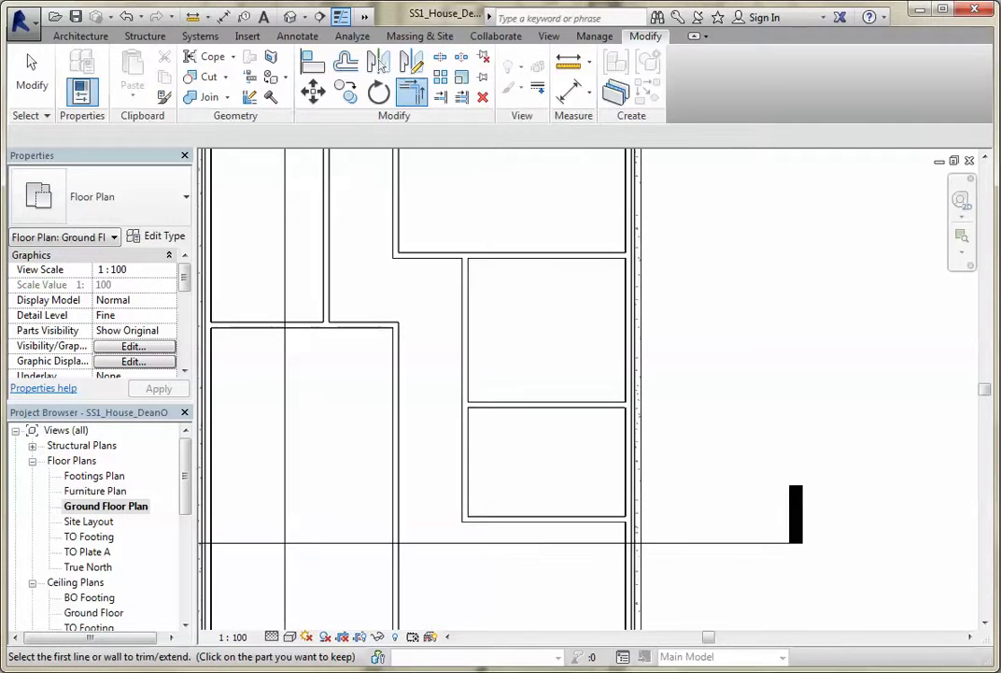
{"action": "left_click", "coordinate": [67, 35]}
{"action": "left_click", "coordinate": [75, 66]}
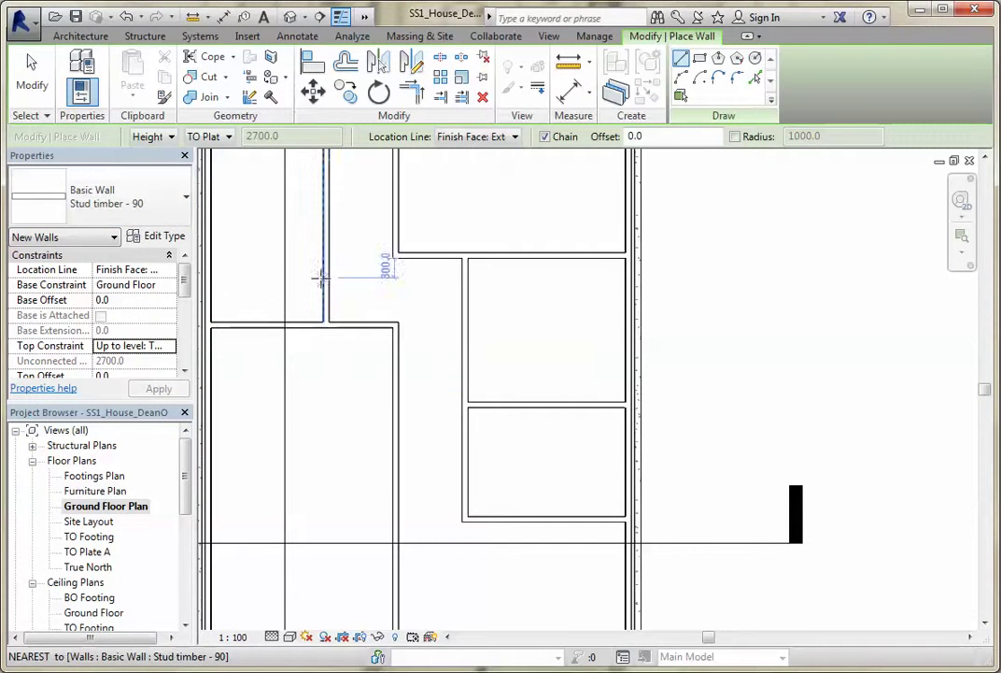
{"action": "left_click", "coordinate": [286, 321]}
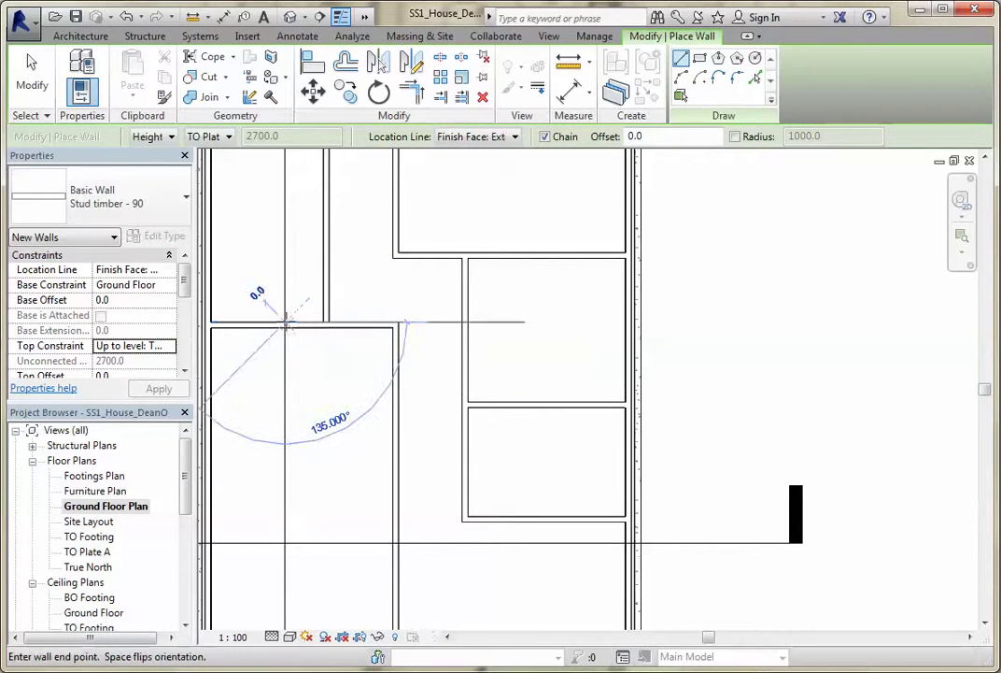
{"action": "left_click", "coordinate": [284, 253]}
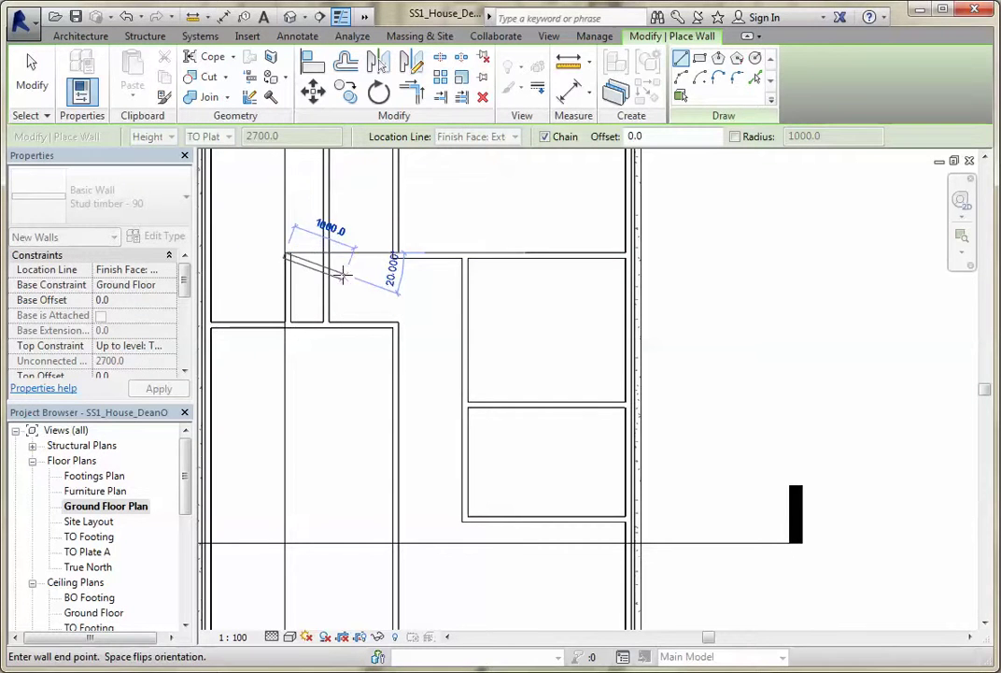
{"action": "left_click", "coordinate": [323, 253]}
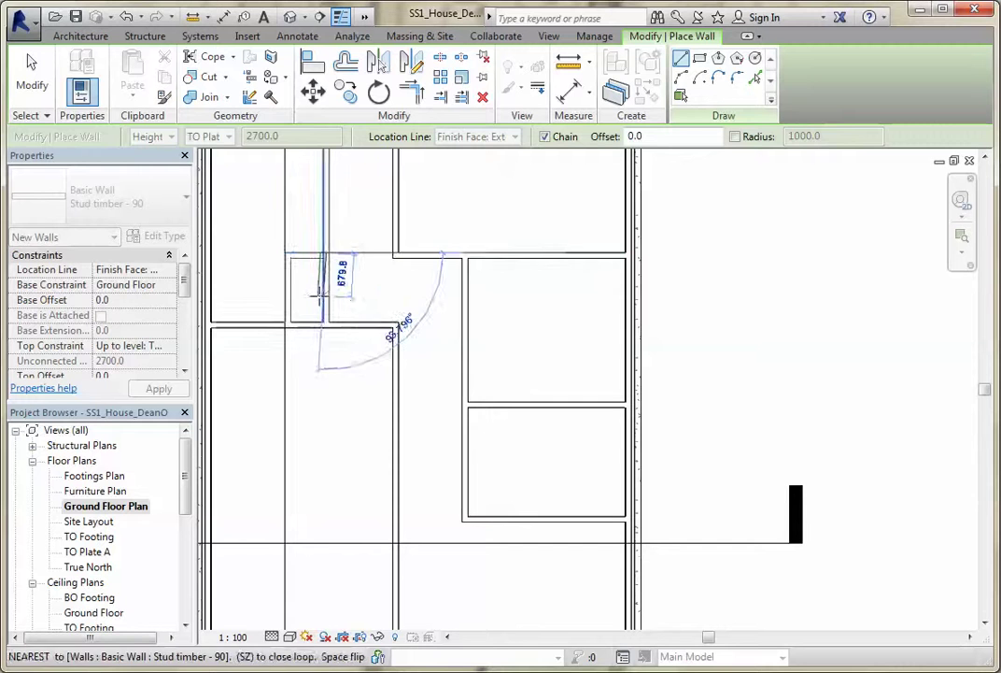
{"action": "key", "text": "Escape"}
{"action": "key", "text": "Escape"}
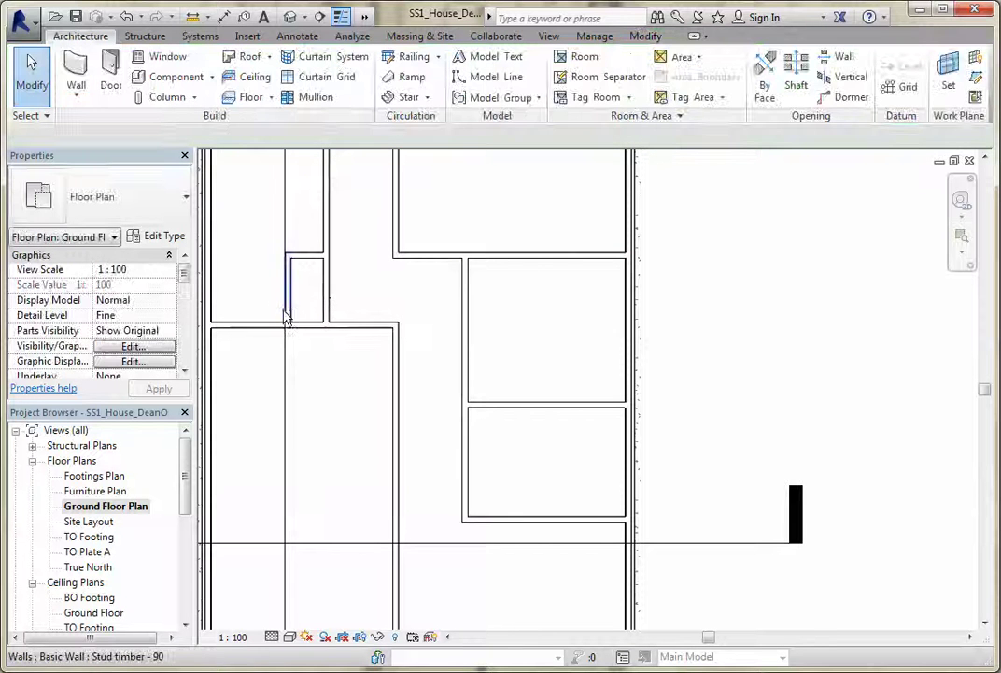
Set the clear width between the small enclosure's vertical wall and the existing stud wall to its right to 600 mm.
{"action": "left_click", "coordinate": [293, 308]}
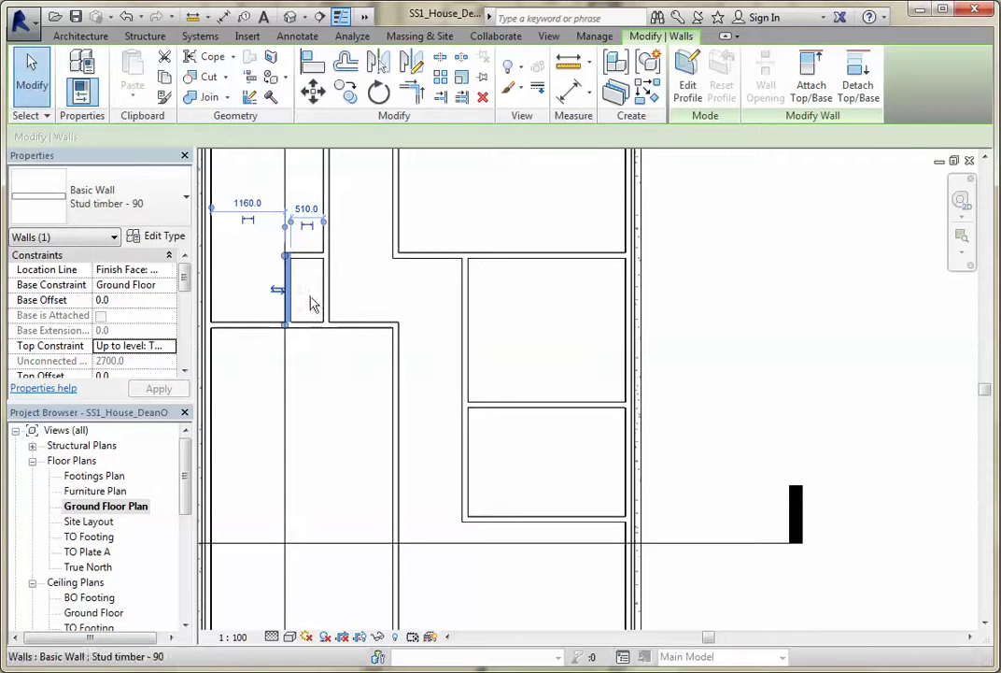
{"action": "left_click", "coordinate": [304, 210]}
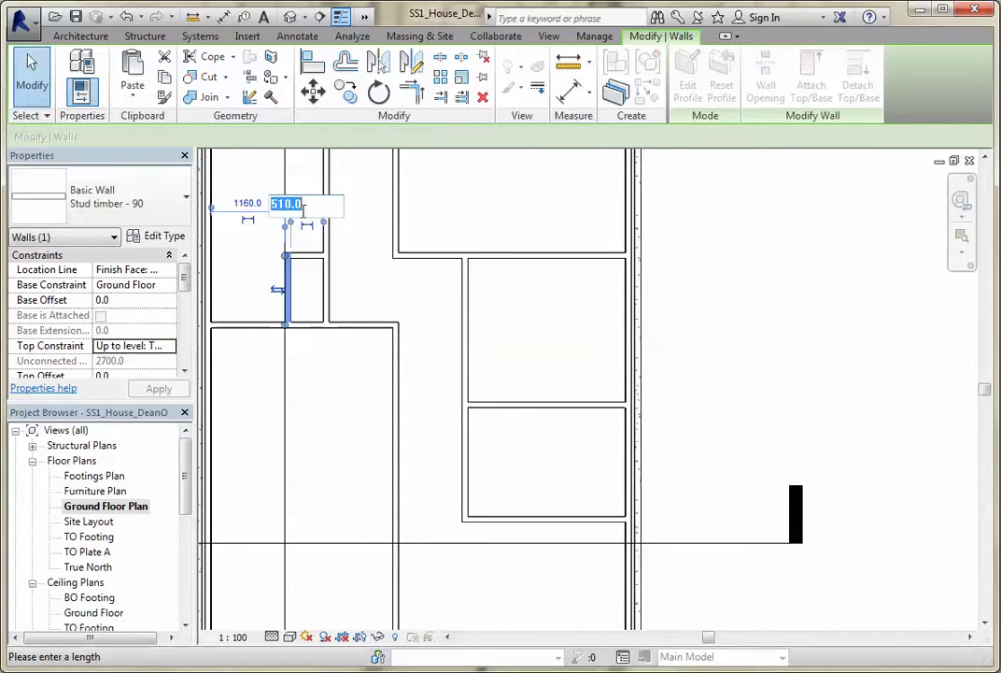
{"action": "type", "text": "5"}
{"action": "type", "text": "600"}
{"action": "key", "text": "Return"}
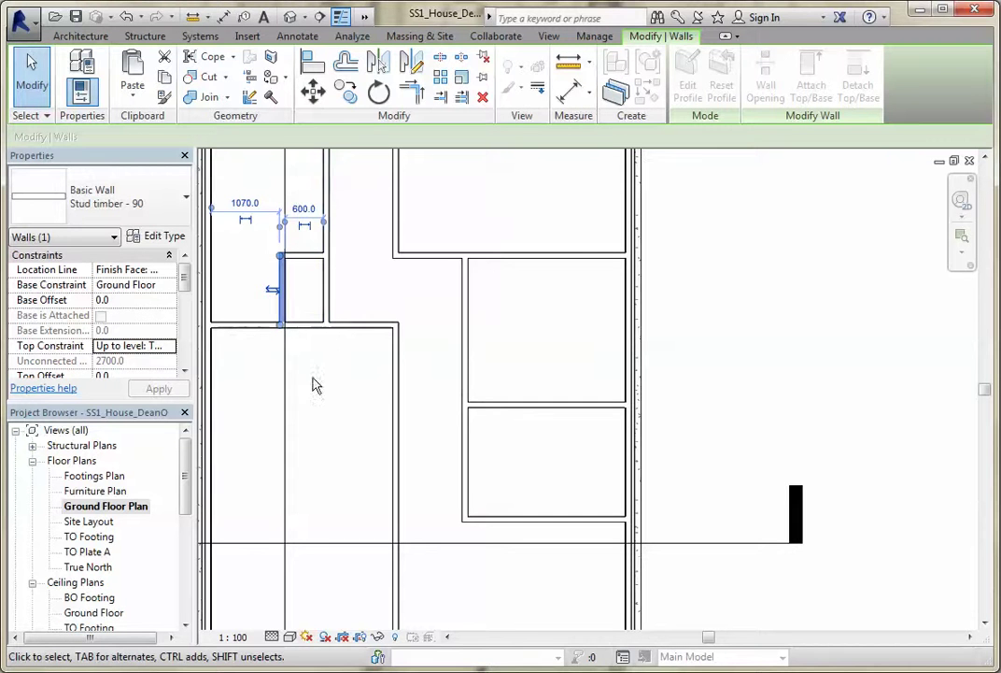
{"action": "left_click", "coordinate": [324, 424]}
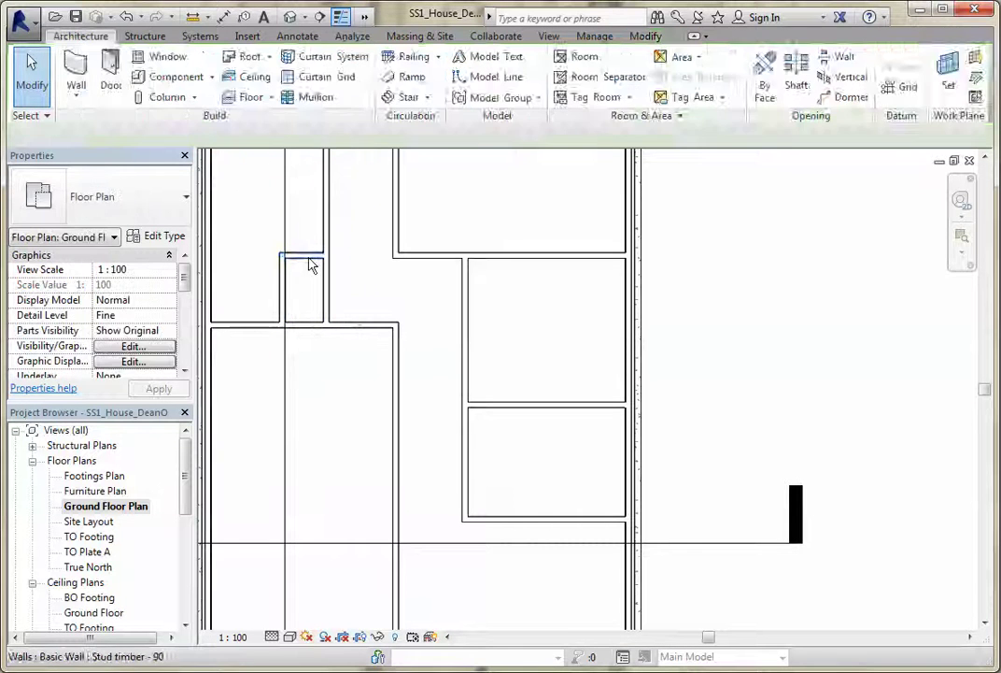
Set the clear distance between the small enclosure's horizontal wall and the horizontal stud wall below it to 955 mm.
{"action": "left_click", "coordinate": [311, 262]}
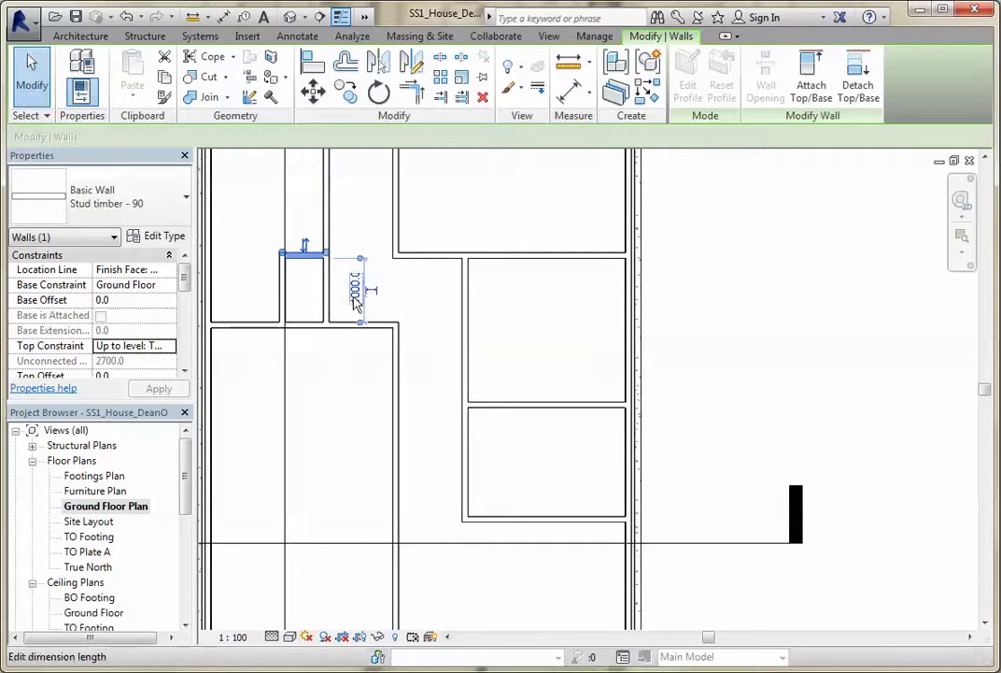
{"action": "left_click", "coordinate": [355, 291]}
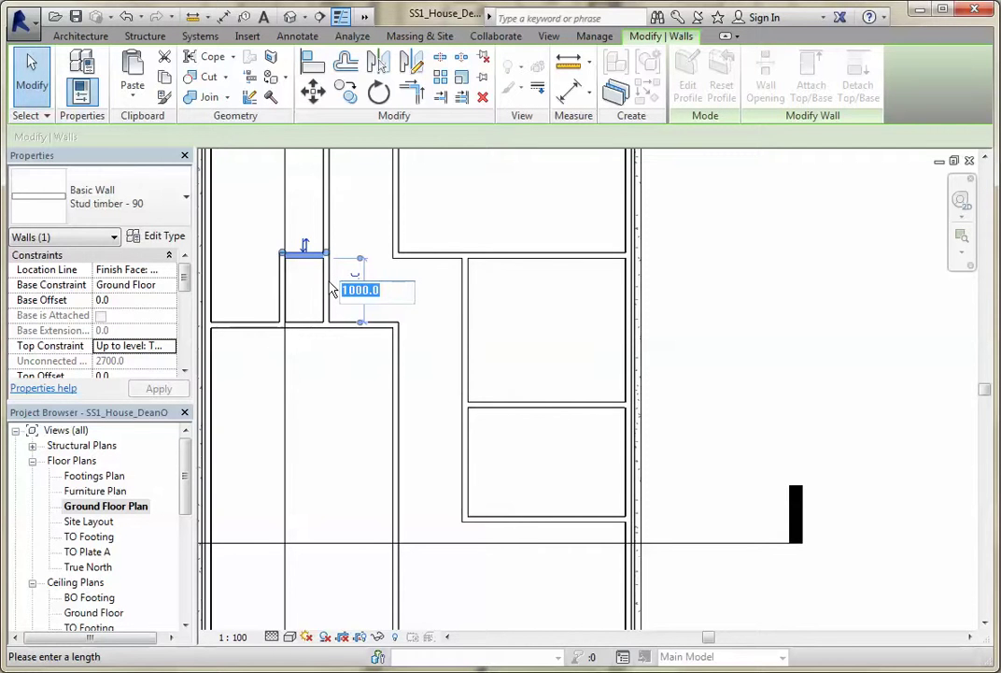
{"action": "type", "text": "955"}
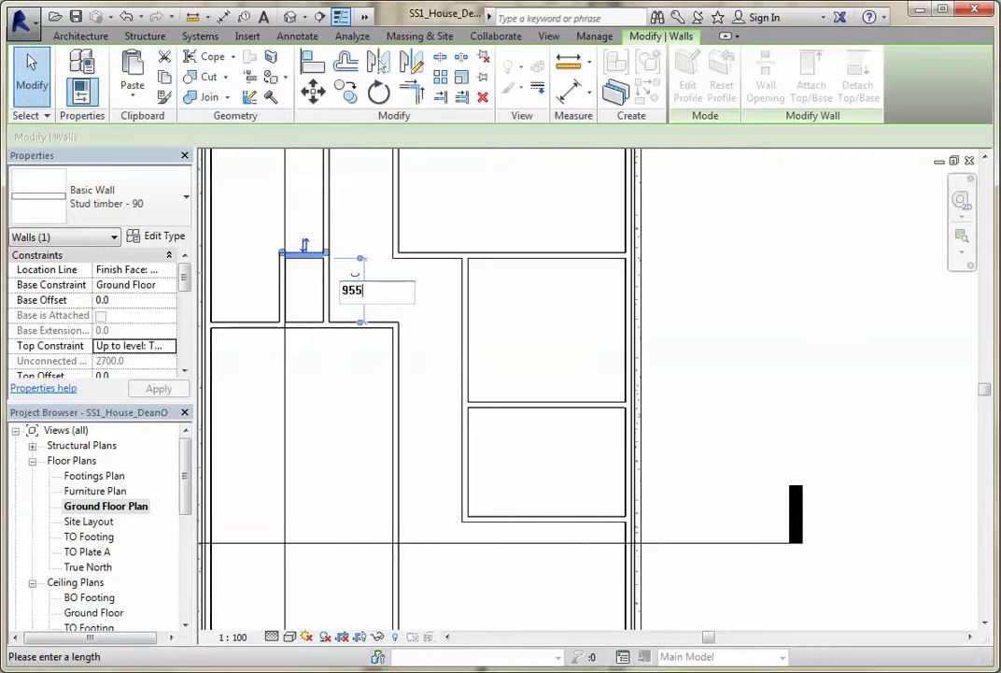
{"action": "key", "text": "Return"}
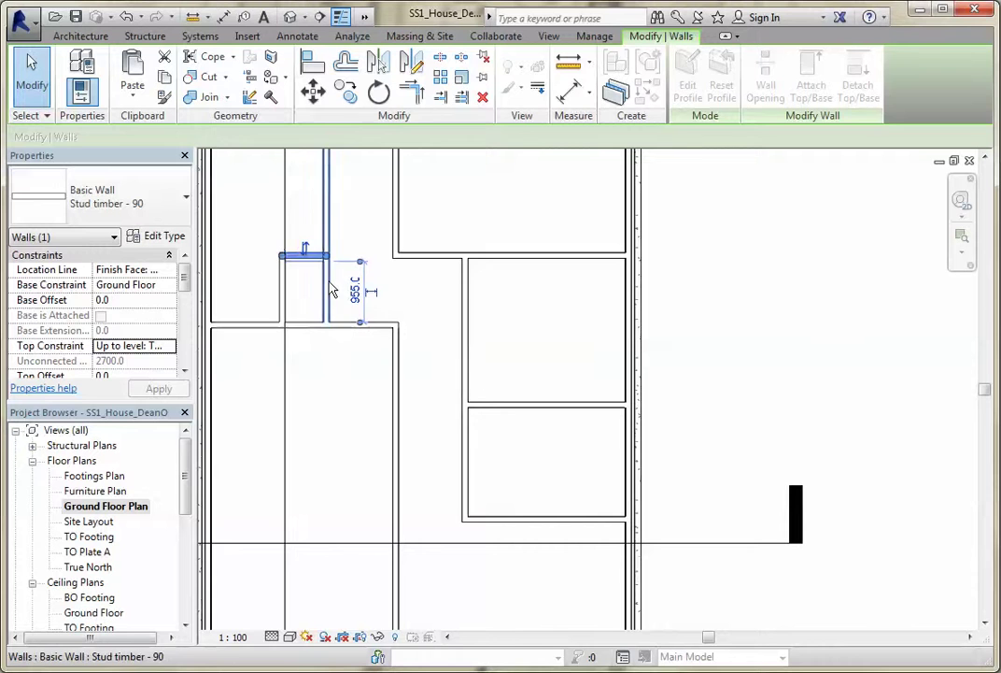
{"action": "left_click", "coordinate": [342, 417]}
Review the whole floor plan, inspect the house's walls from the opposite side in the default 3D view, and save the project.
{"action": "scroll", "coordinate": [334, 440], "scroll_direction": "down", "scroll_amount": 1}
{"action": "scroll", "coordinate": [333, 439], "scroll_direction": "down", "scroll_amount": 5}
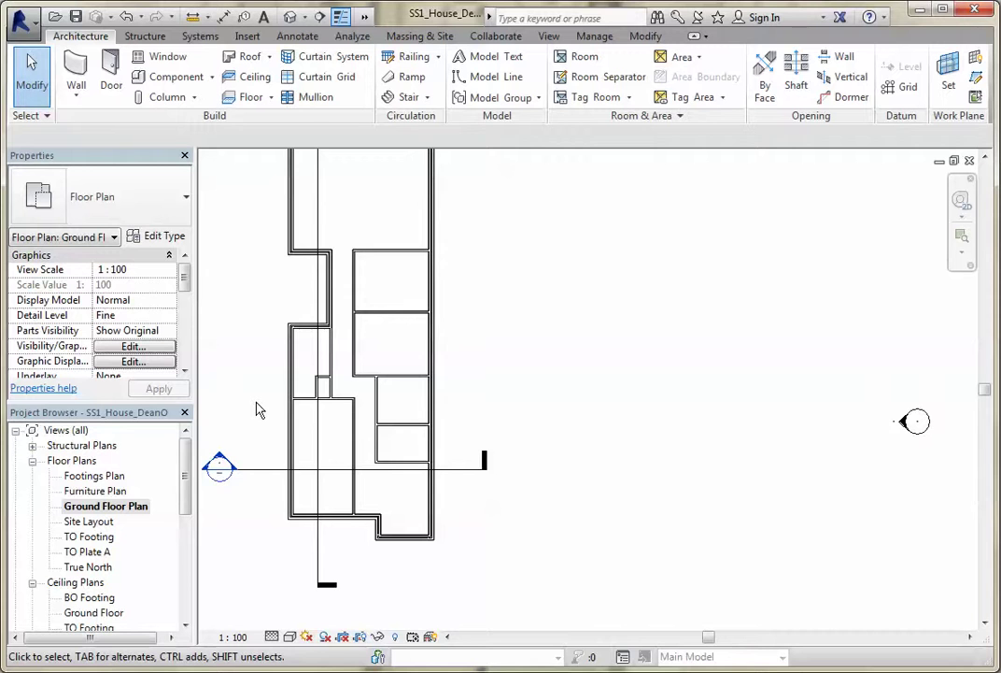
{"action": "middle_click_drag", "start_coordinate": [259, 411], "coordinate": [377, 454]}
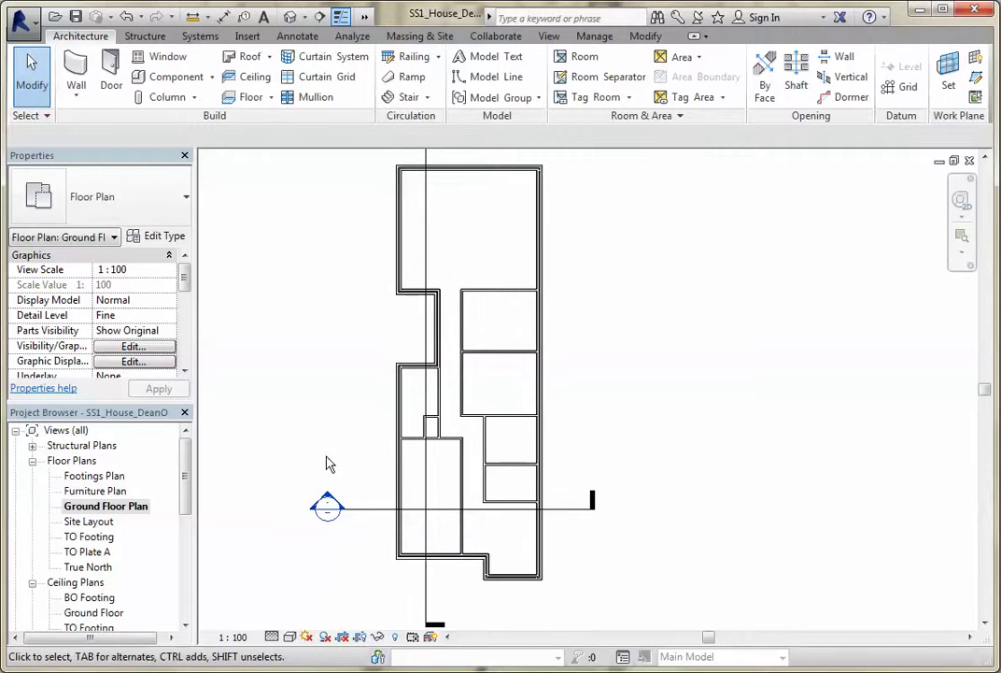
{"action": "left_click", "coordinate": [291, 19]}
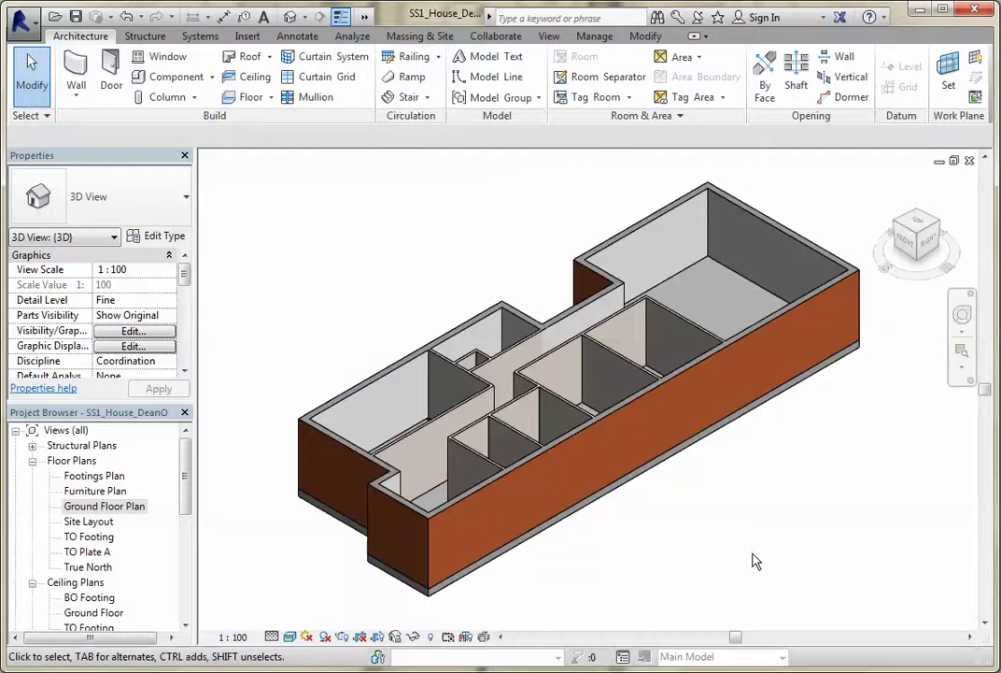
{"action": "middle_click_drag", "start_coordinate": [747, 548], "coordinate": [233, 550], "text": "shift"}
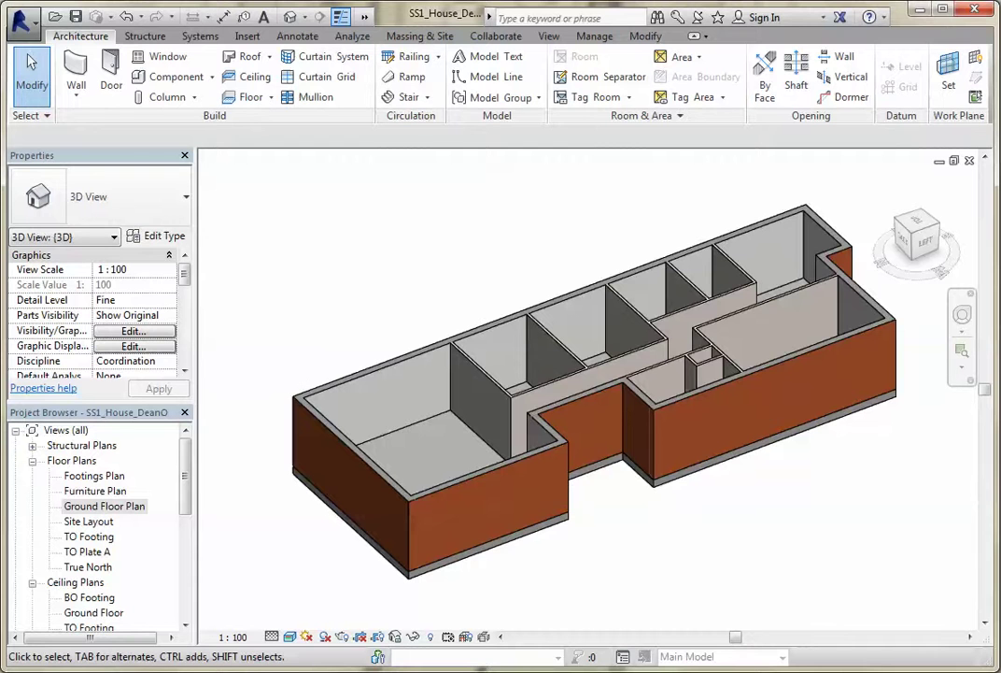
{"action": "left_click", "coordinate": [79, 20]}
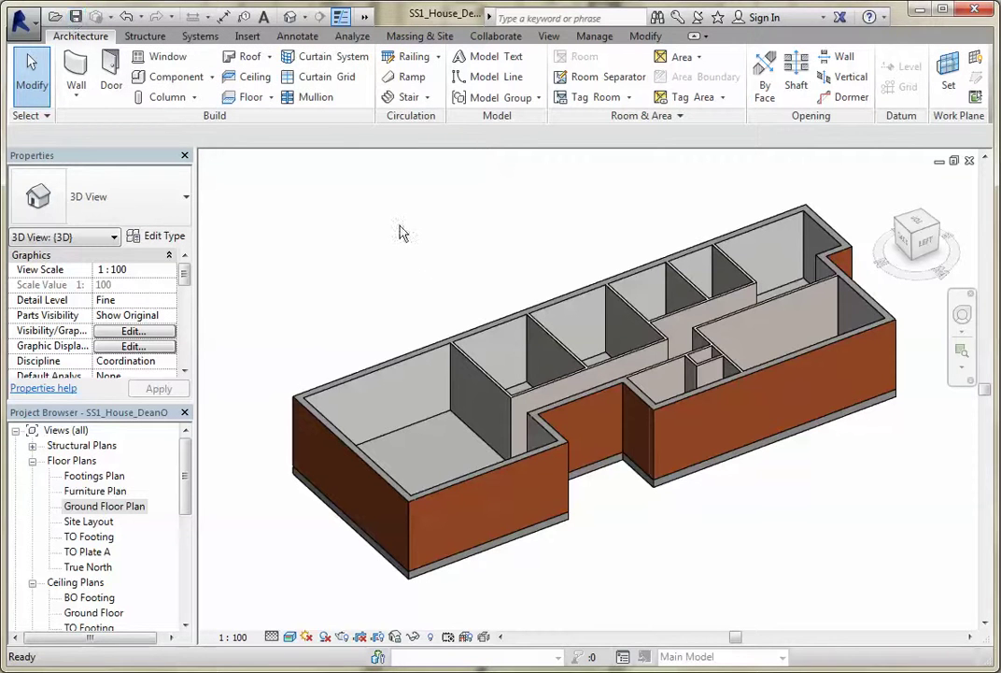